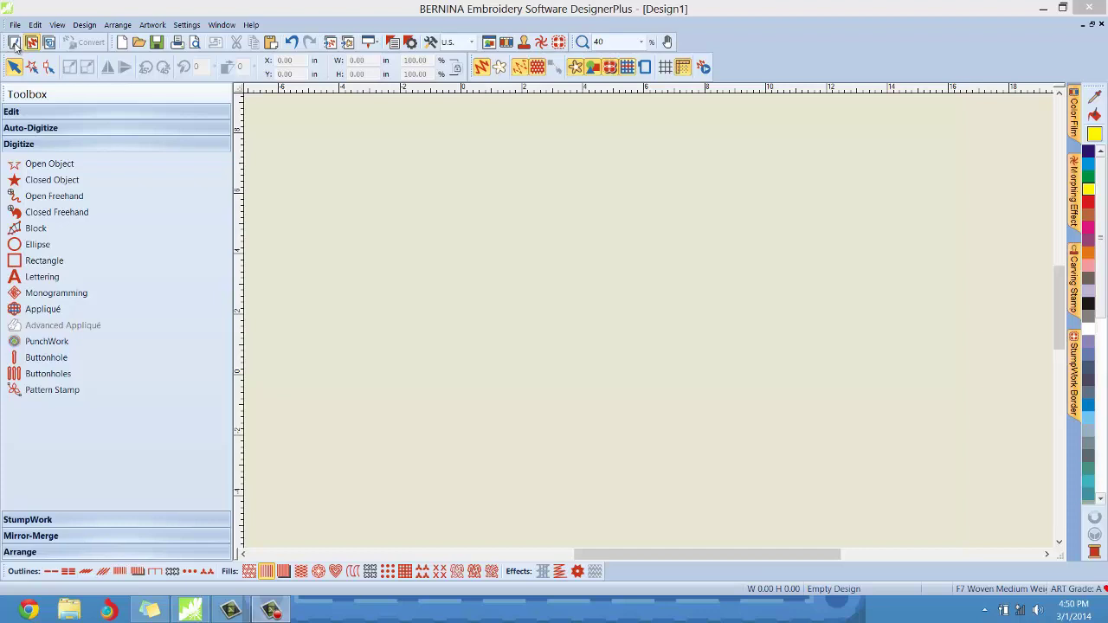
# - Switch to the artwork workspace with the full blank letter page in view
pyautogui.click(13, 43)
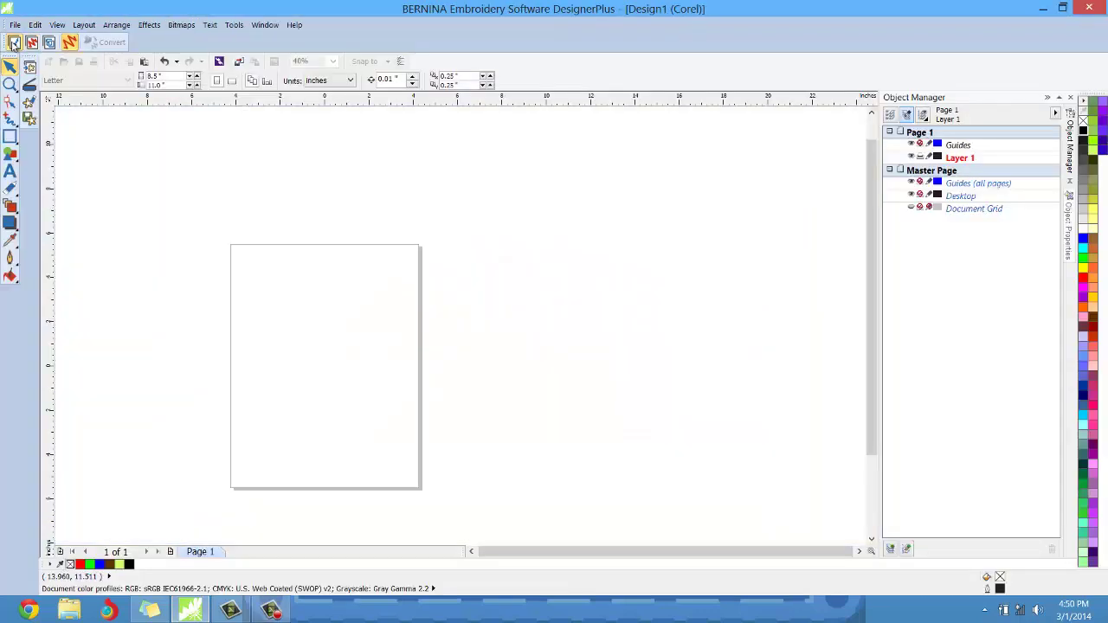
pyautogui.scroll(-5, 208, 253)
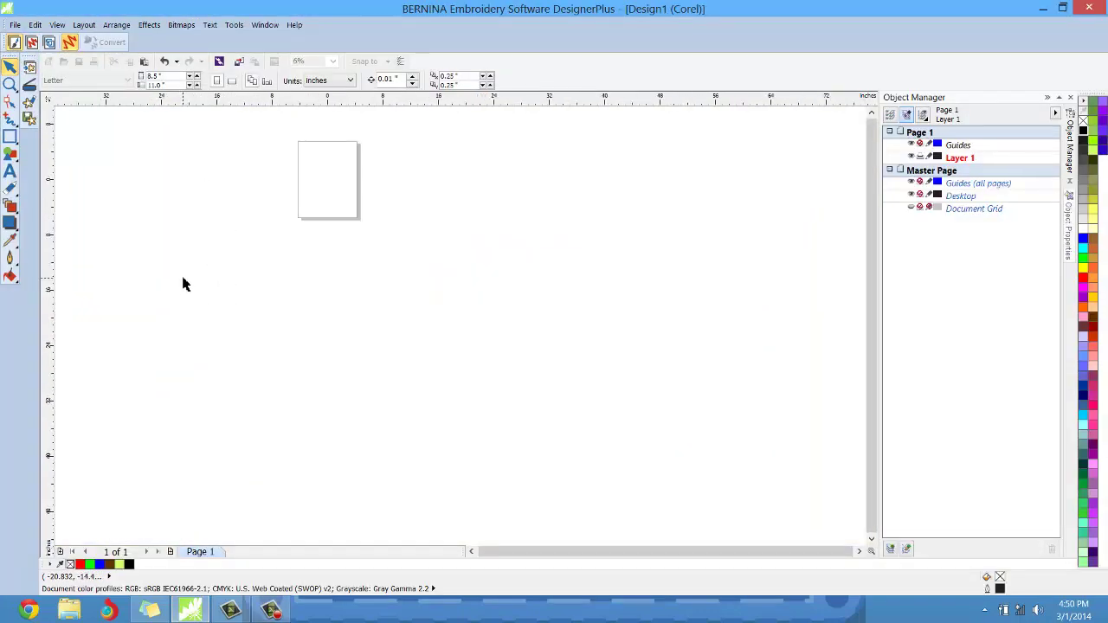
pyautogui.scroll(4, 368, 247)
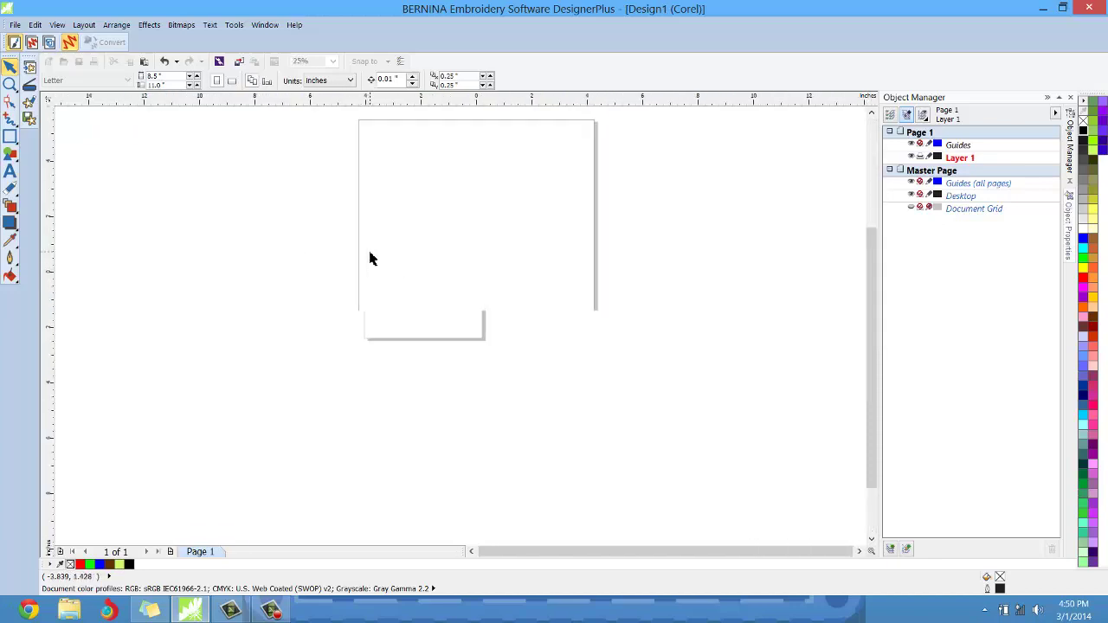
pyautogui.click(872, 113)
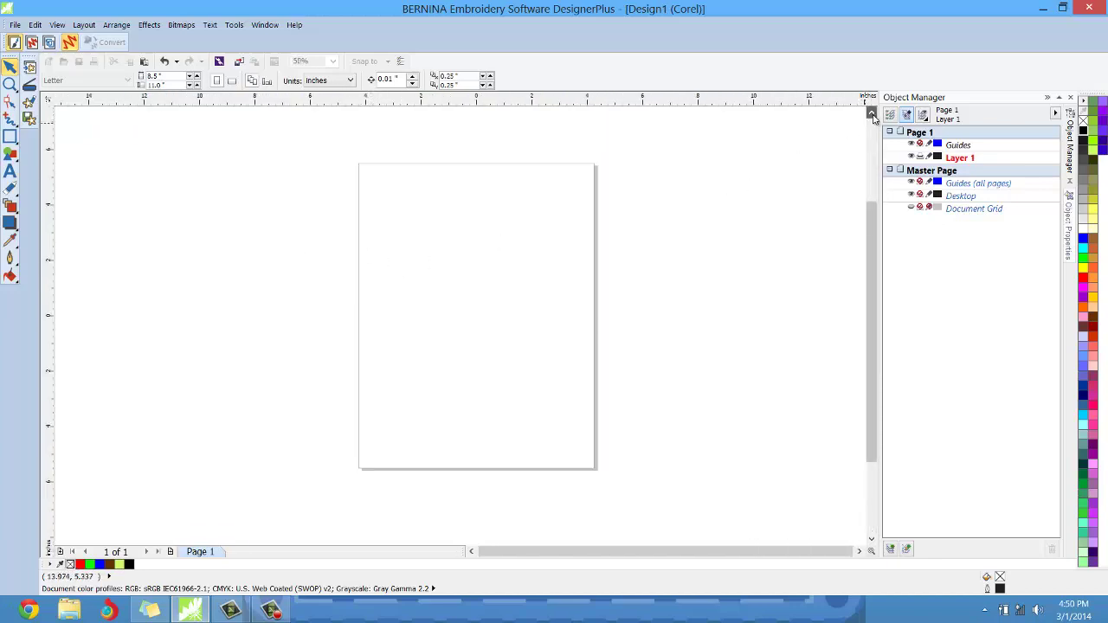
pyautogui.click(871, 113)
pyautogui.moveTo(874, 191); pyautogui.dragTo(874, 205)
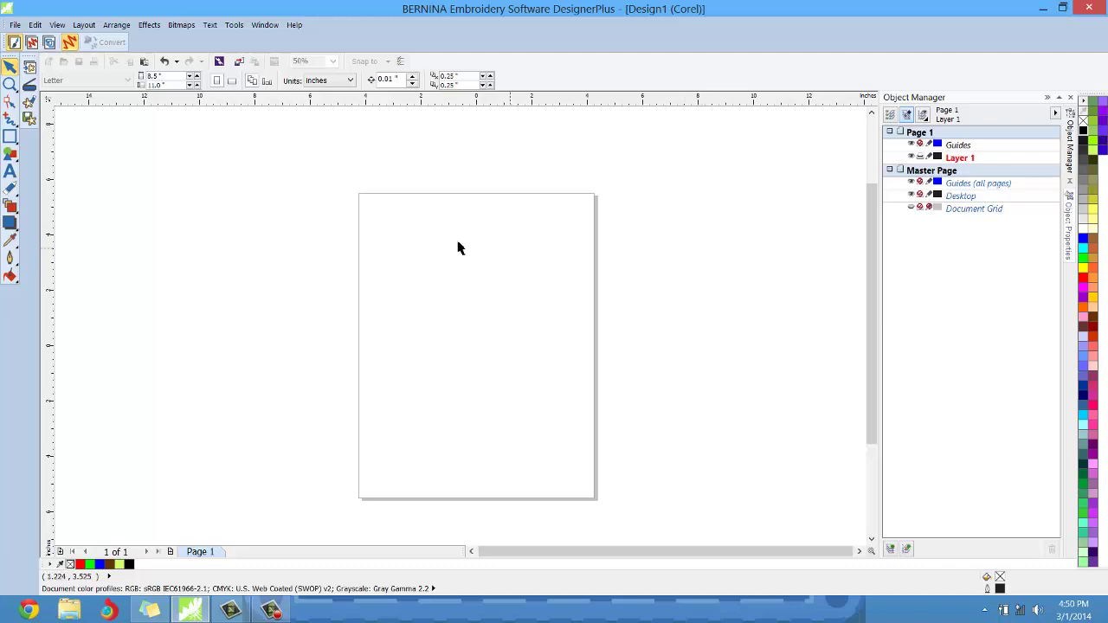
# - Activate the Text tool and set its font to Arial
pyautogui.click(10, 172)
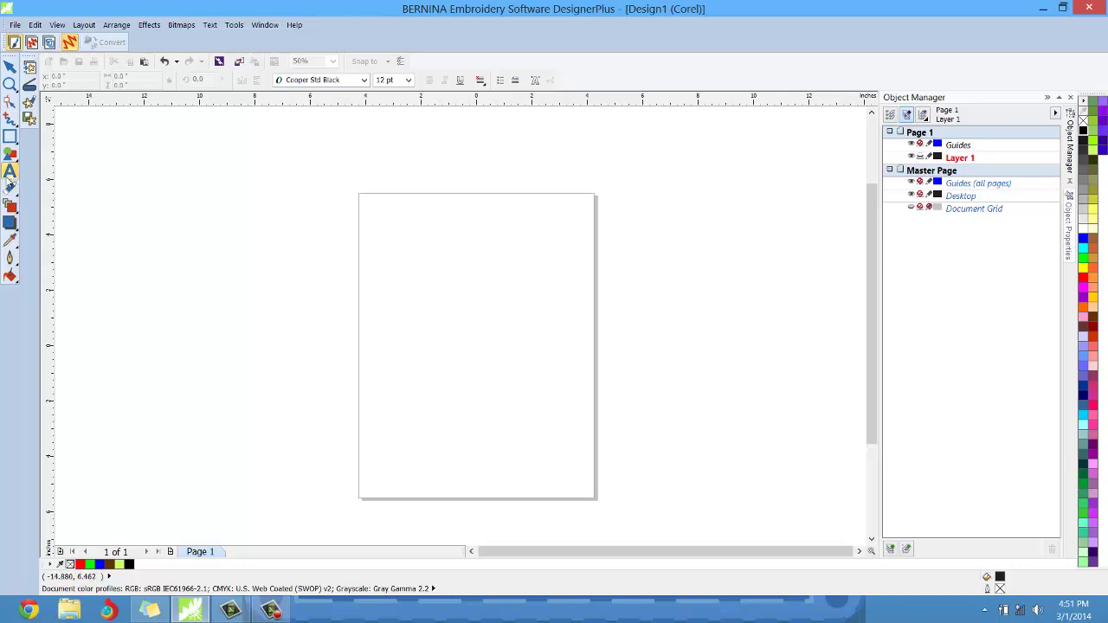
pyautogui.click(335, 82)
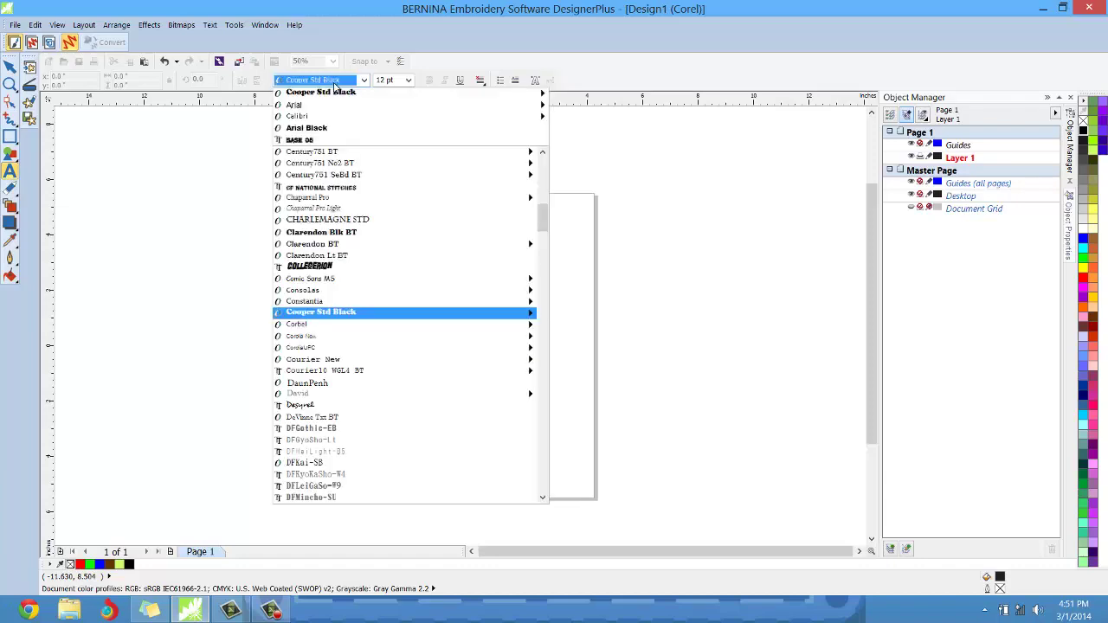
pyautogui.click(320, 105)
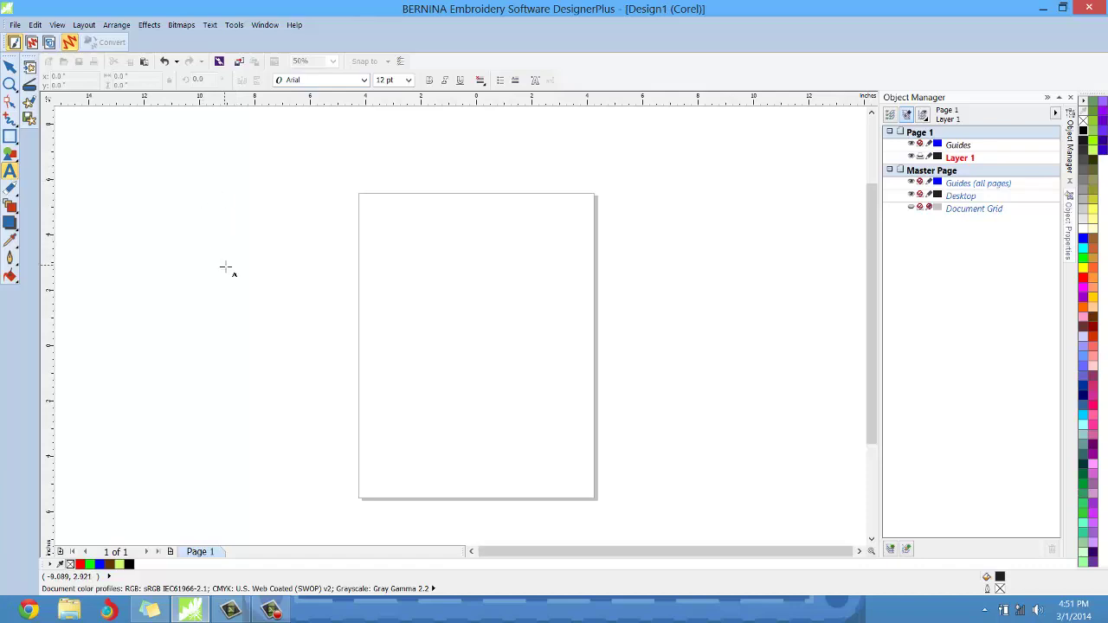
pyautogui.click(10, 67)
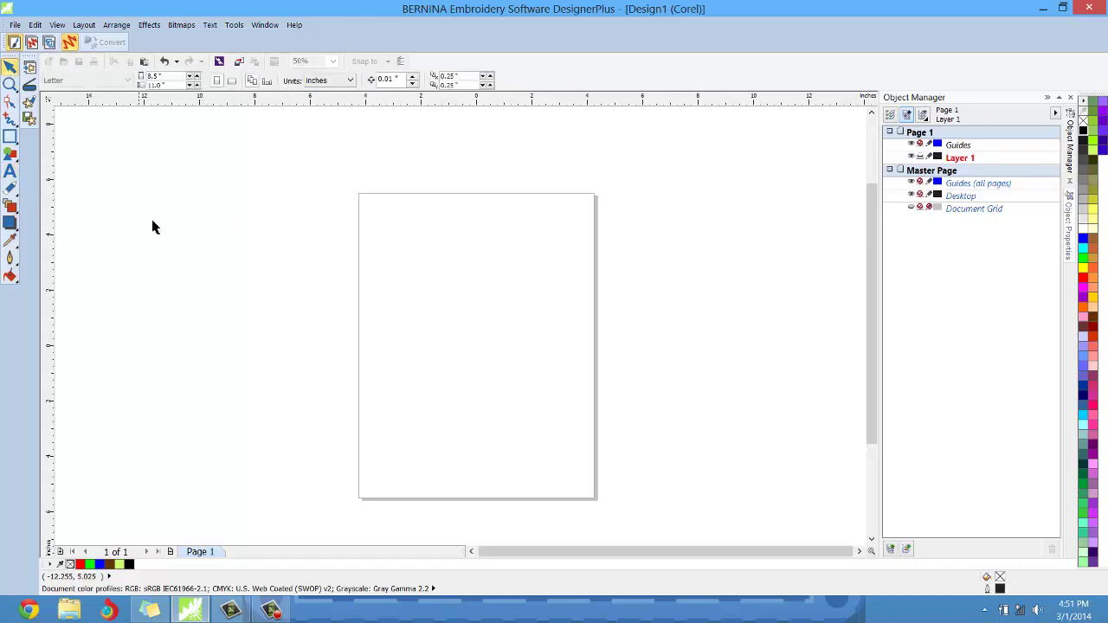
pyautogui.click(10, 172)
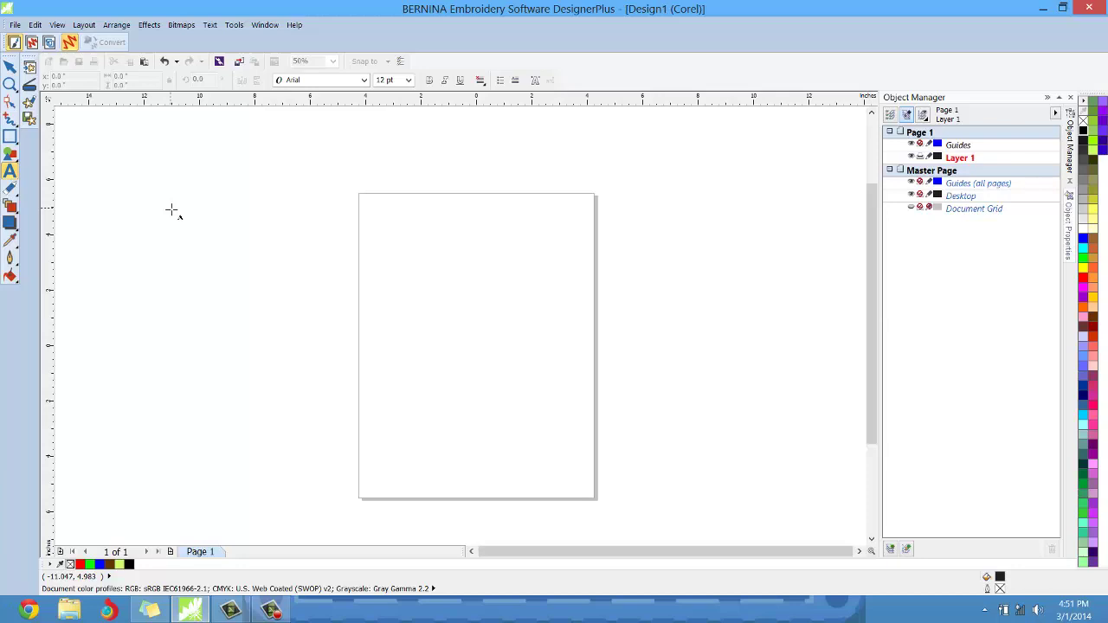
pyautogui.press('space')
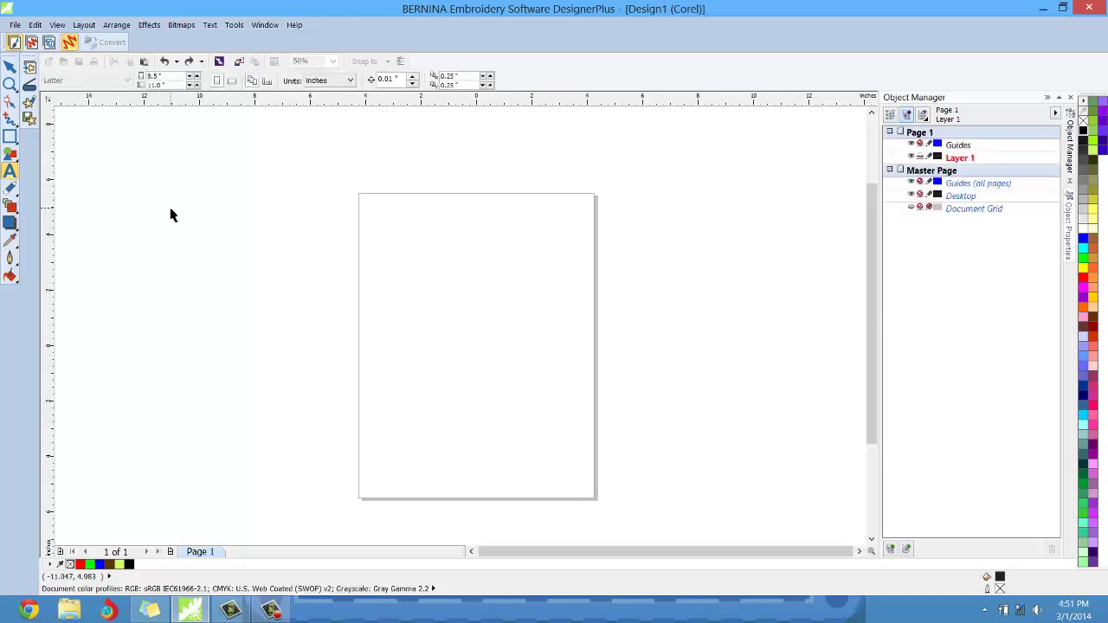
pyautogui.click(11, 172)
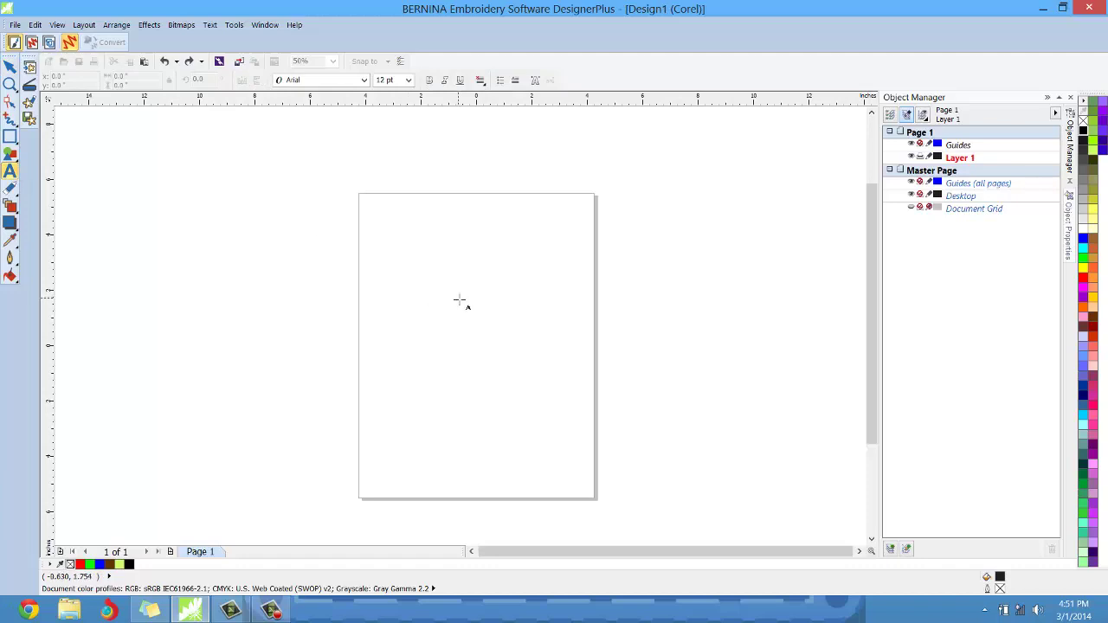
# - Place the artistic text "S" on the page in Arial at 150 pt
pyautogui.click(423, 296)
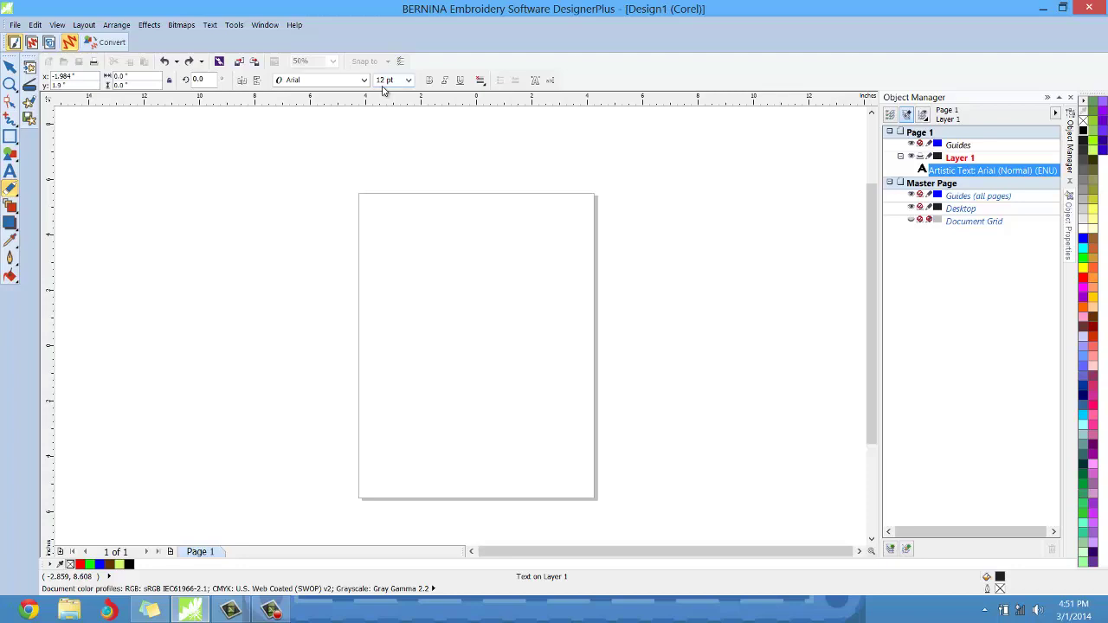
pyautogui.click(409, 81)
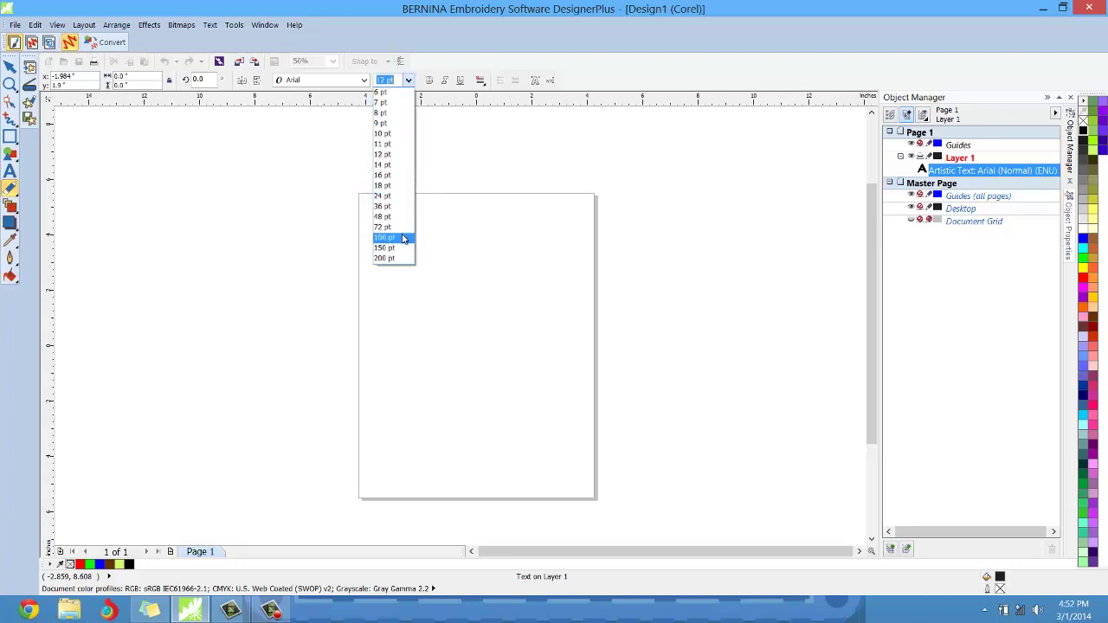
pyautogui.click(403, 239)
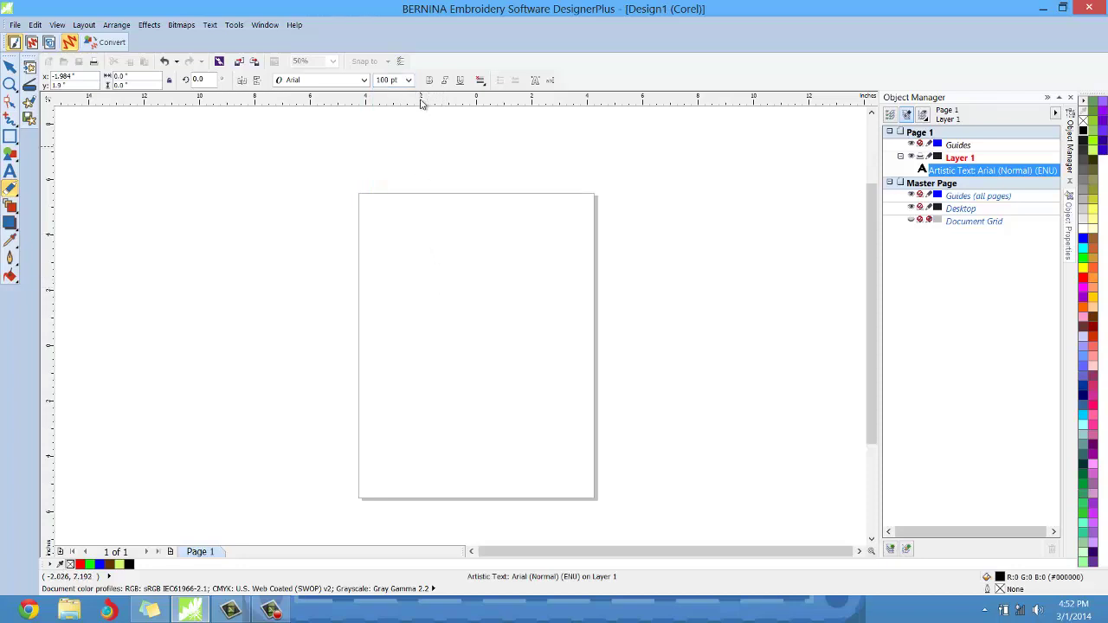
pyautogui.click(409, 80)
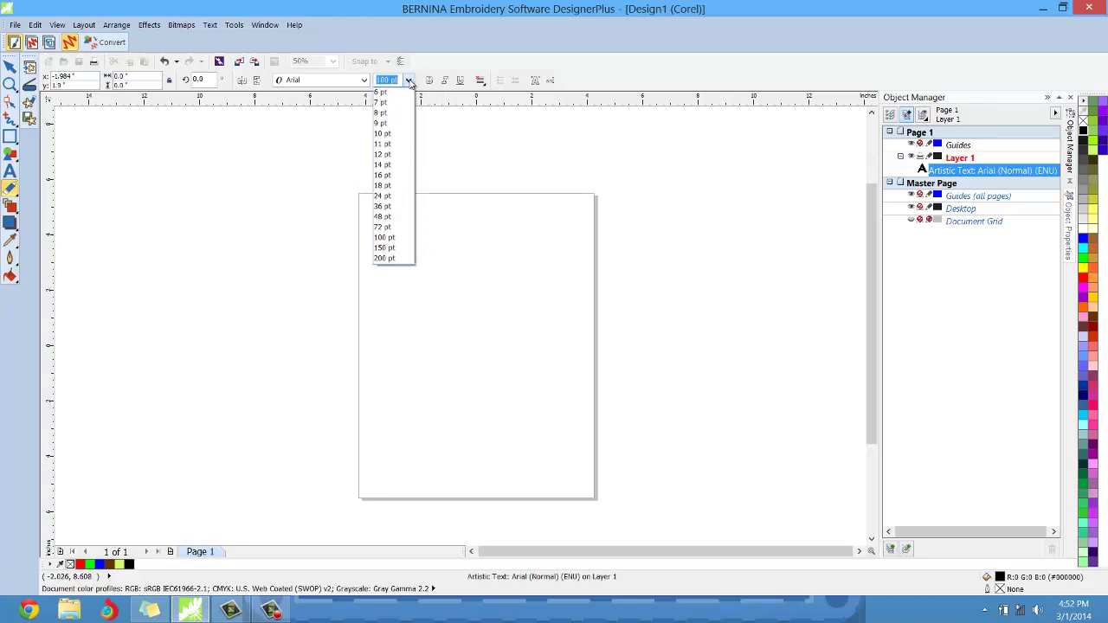
pyautogui.click(404, 245)
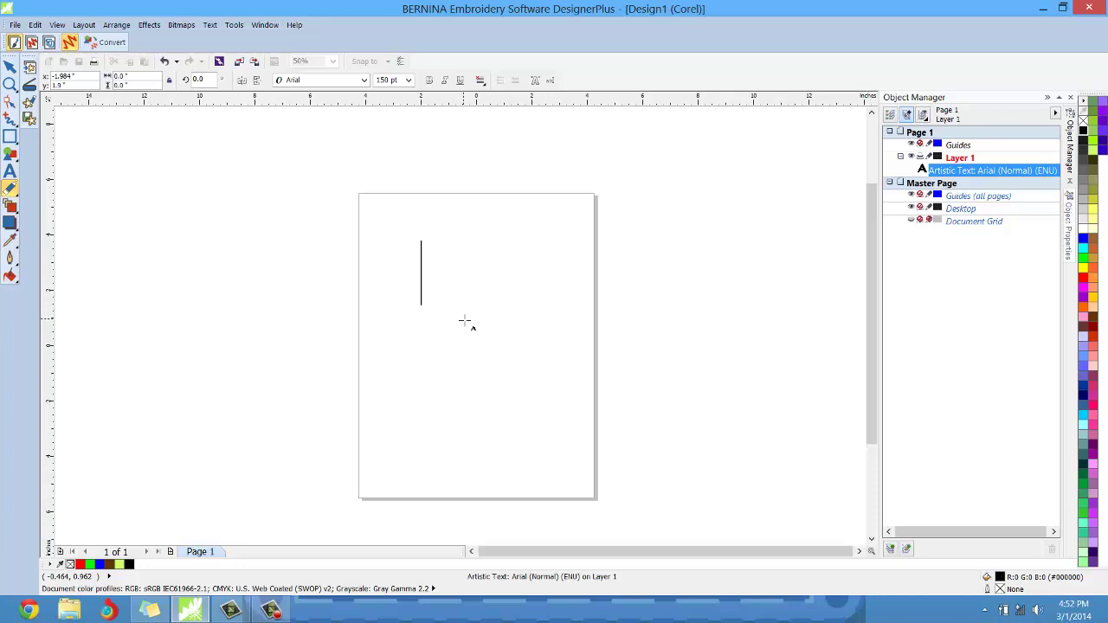
pyautogui.write('S')
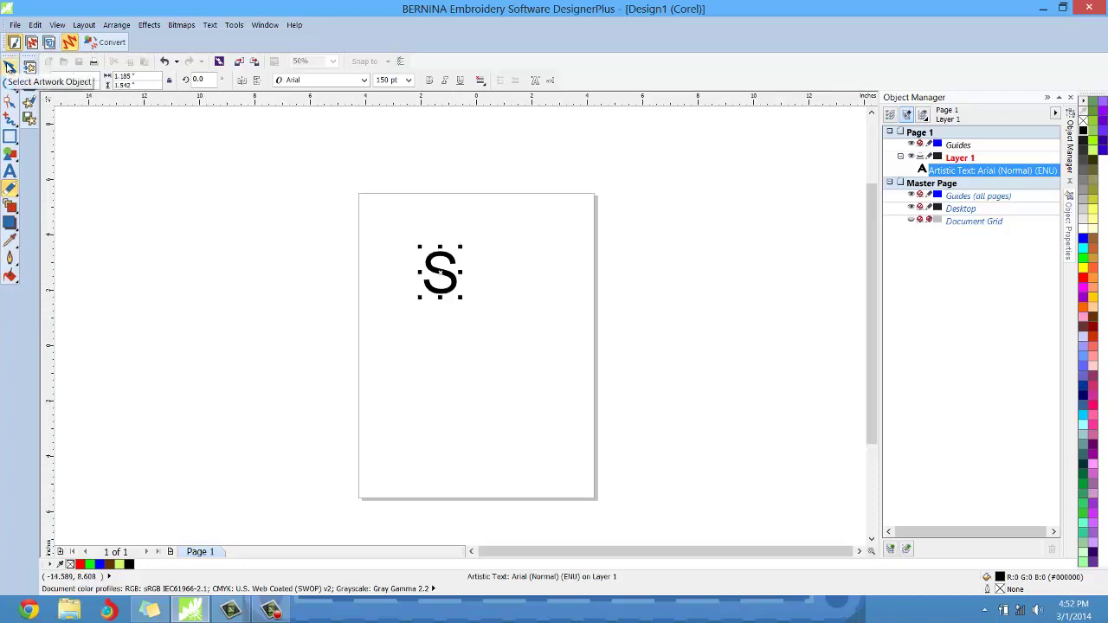
# - Enlarge the letter S proportionally to about 5.76 by 7.49 inches and centre it on the page
pyautogui.click(10, 66)
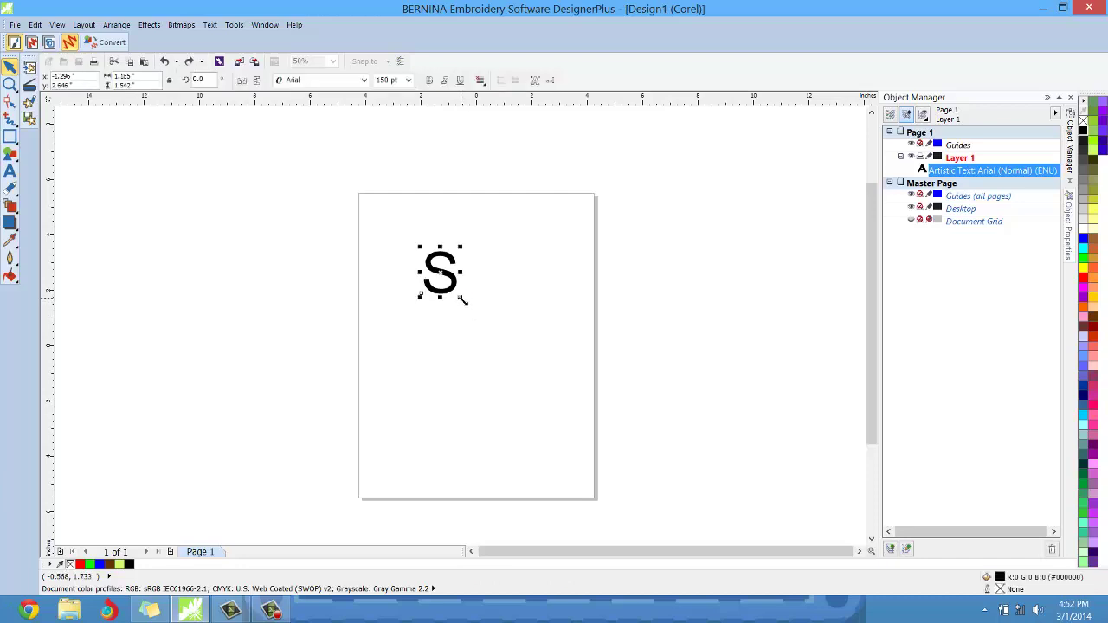
pyautogui.moveTo(463, 300); pyautogui.dragTo(588, 509)
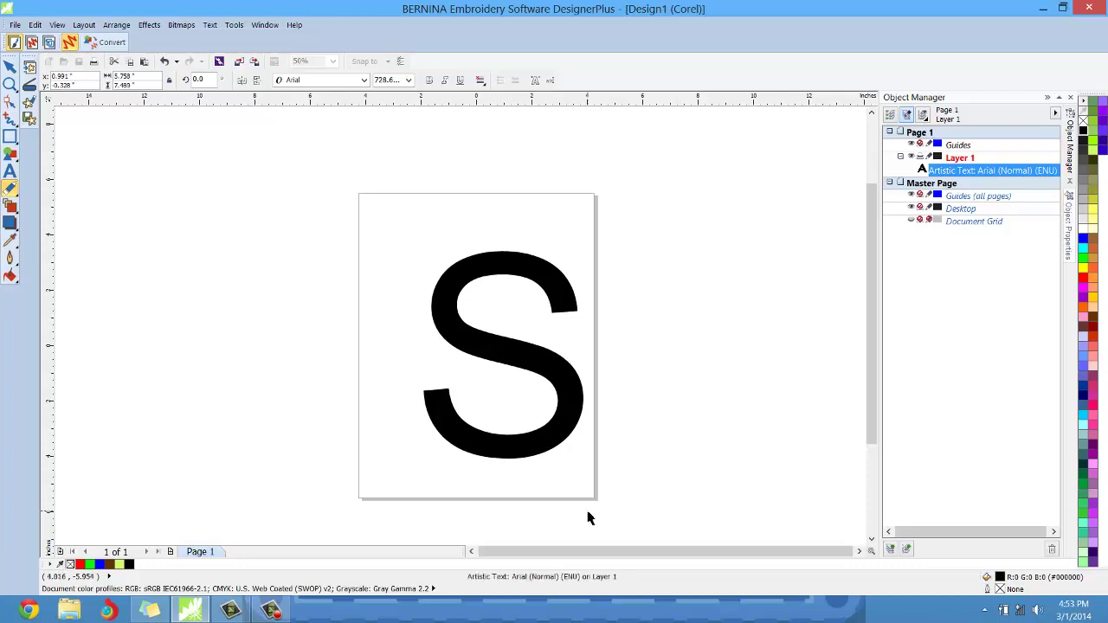
pyautogui.press('p')
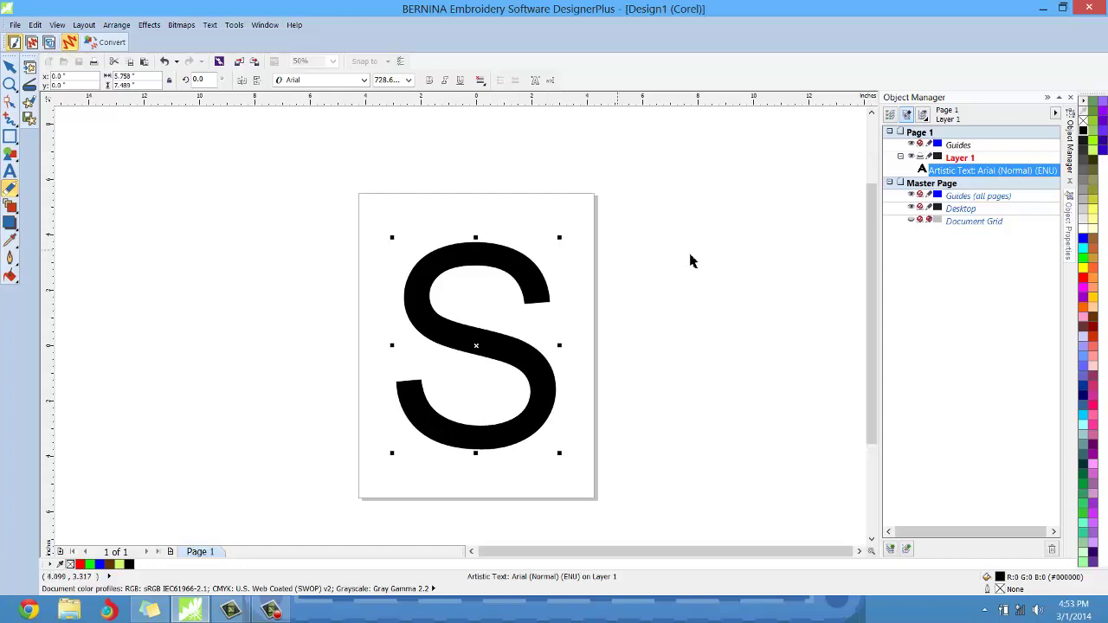
pyautogui.press('space')
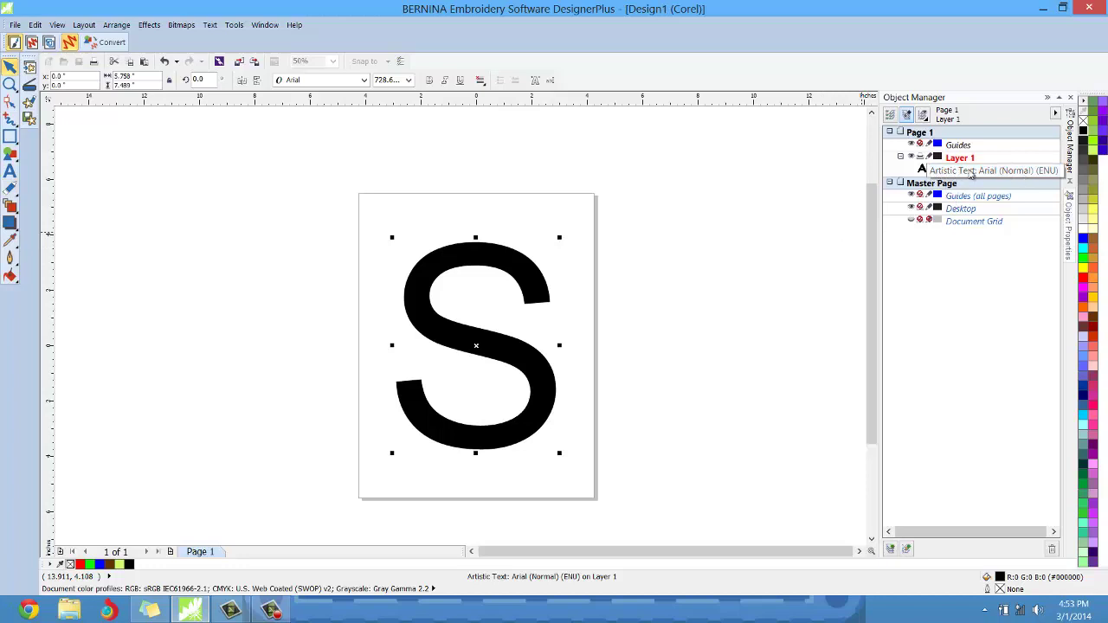
pyautogui.click(950, 173)
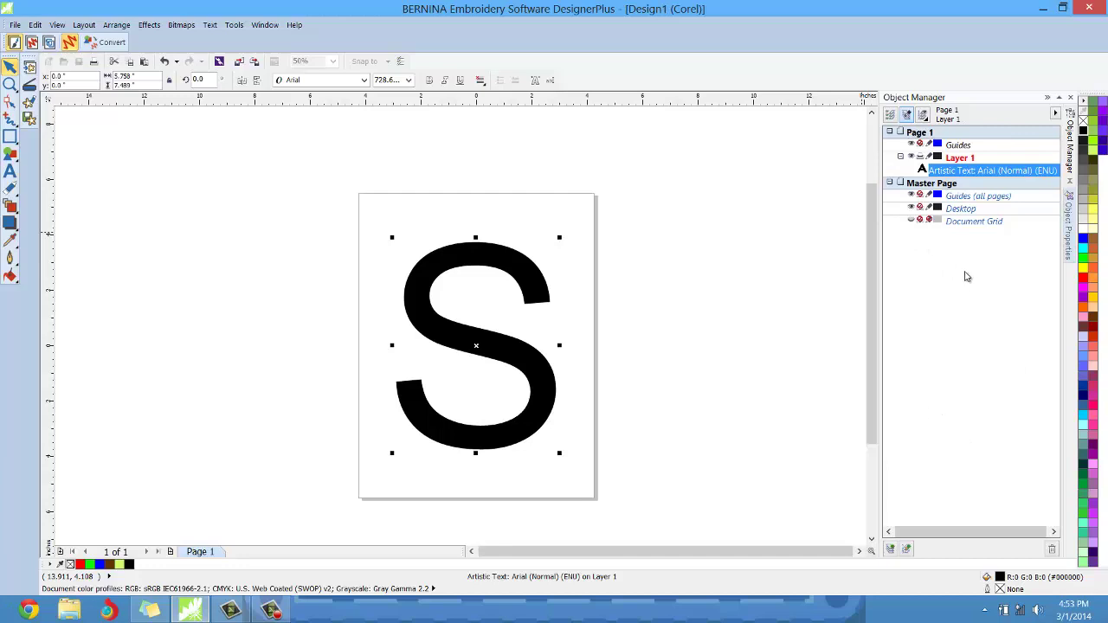
pyautogui.click(1071, 227)
pyautogui.click(1072, 164)
pyautogui.click(1071, 223)
pyautogui.click(1071, 150)
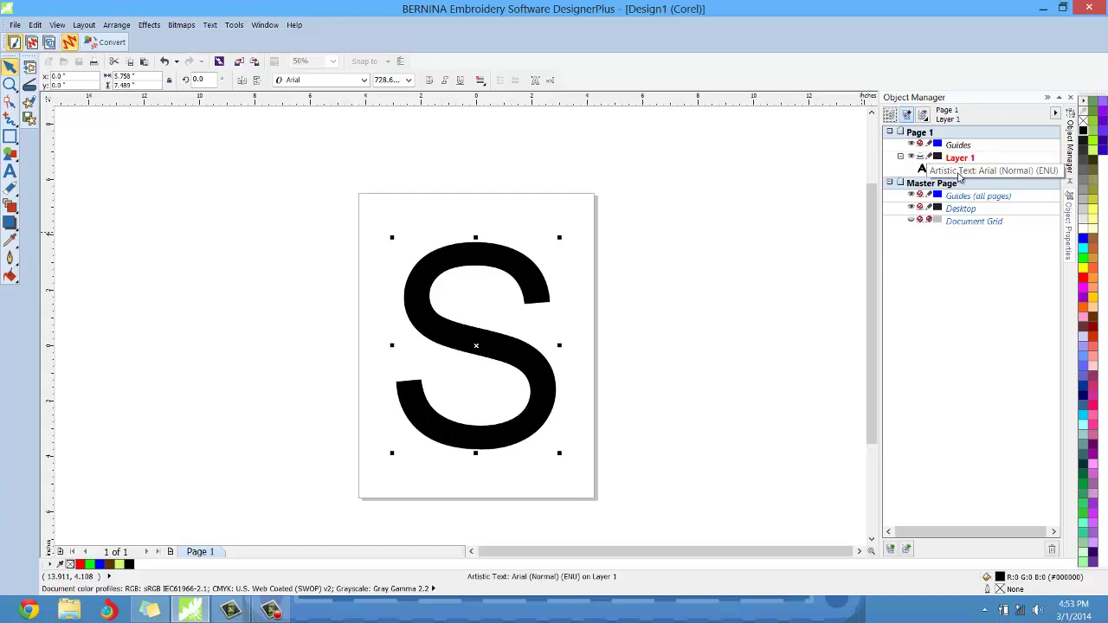
pyautogui.click(960, 174)
pyautogui.rightClick(942, 172)
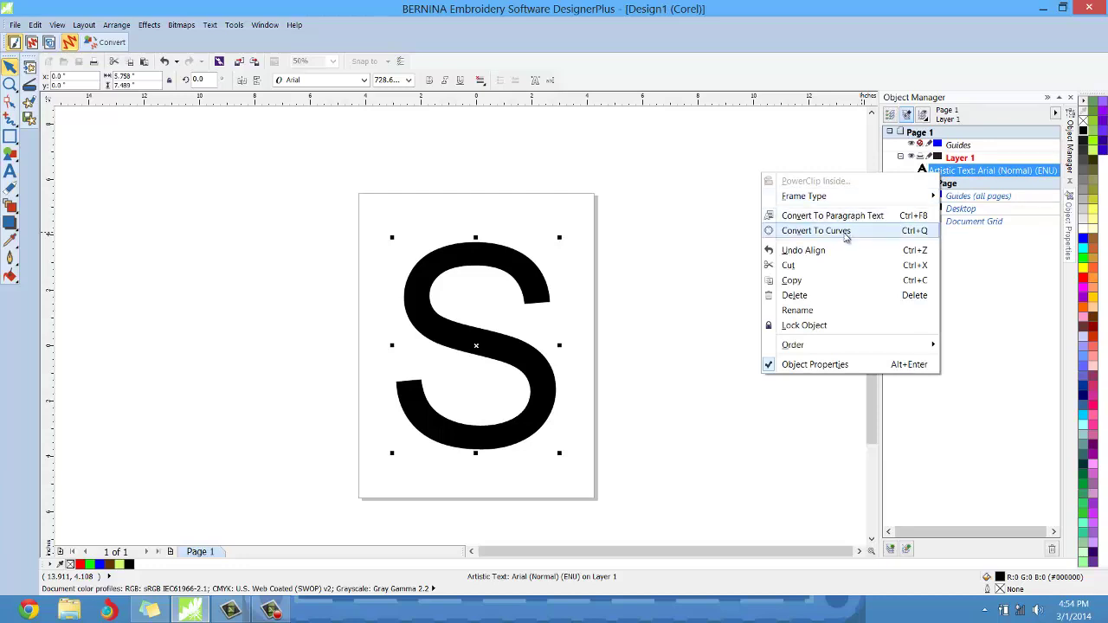
pyautogui.click(705, 215)
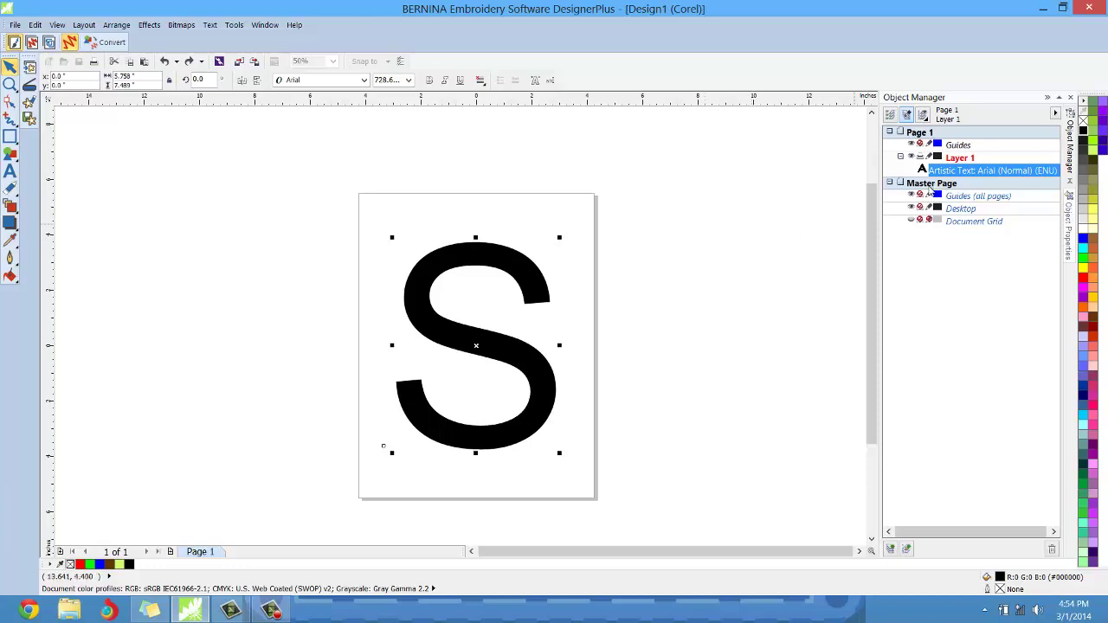
# - Convert the letter S to curves and undo the conversion
pyautogui.click(935, 171)
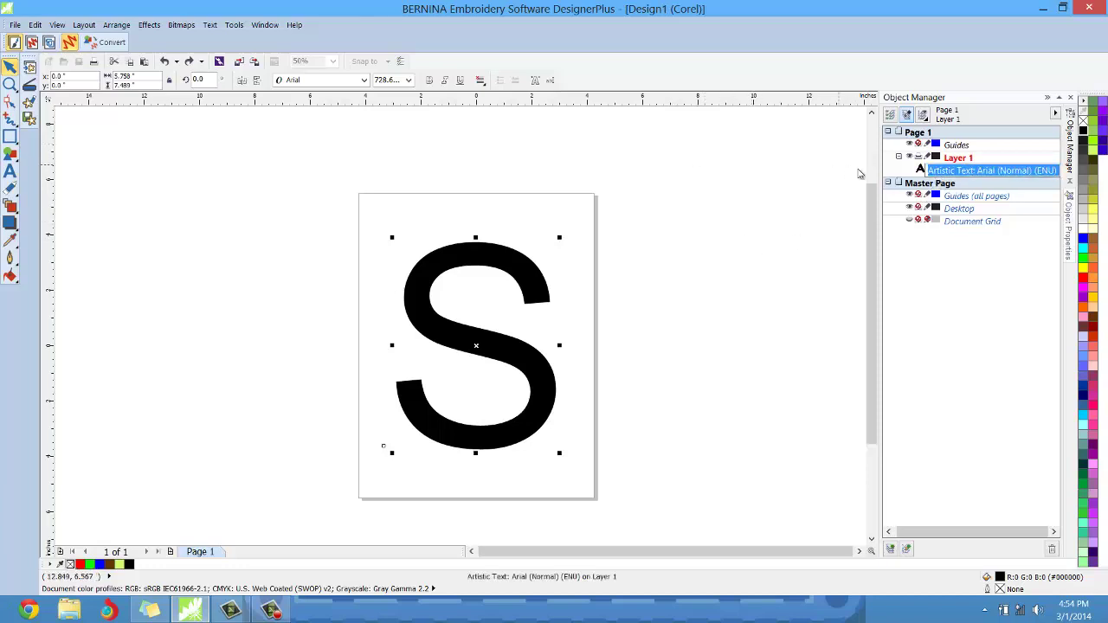
pyautogui.click(920, 171)
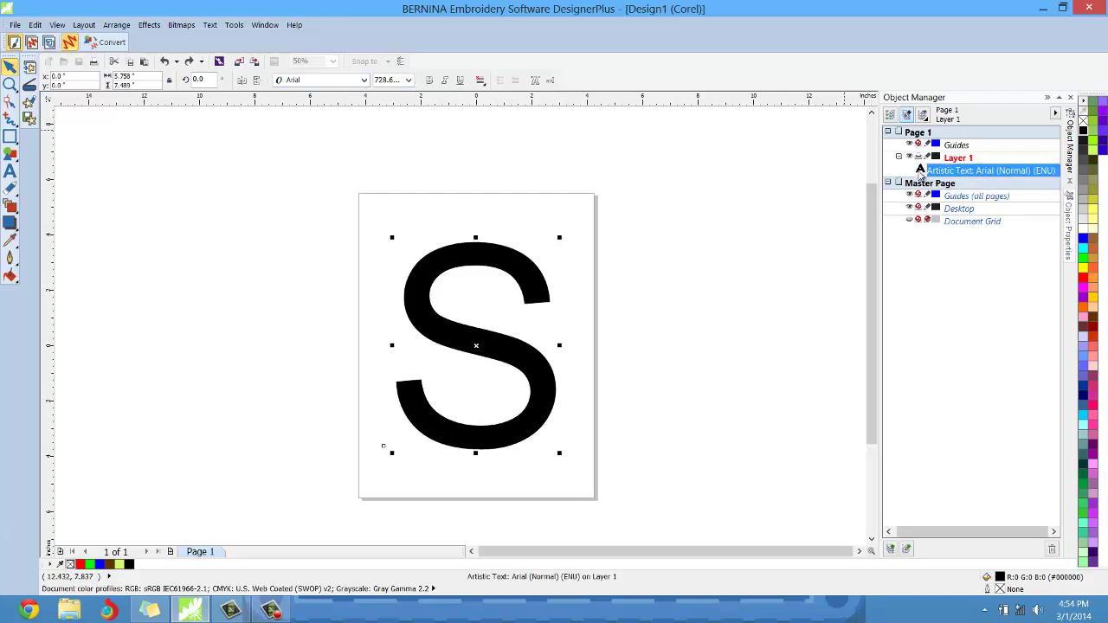
pyautogui.rightClick(923, 170)
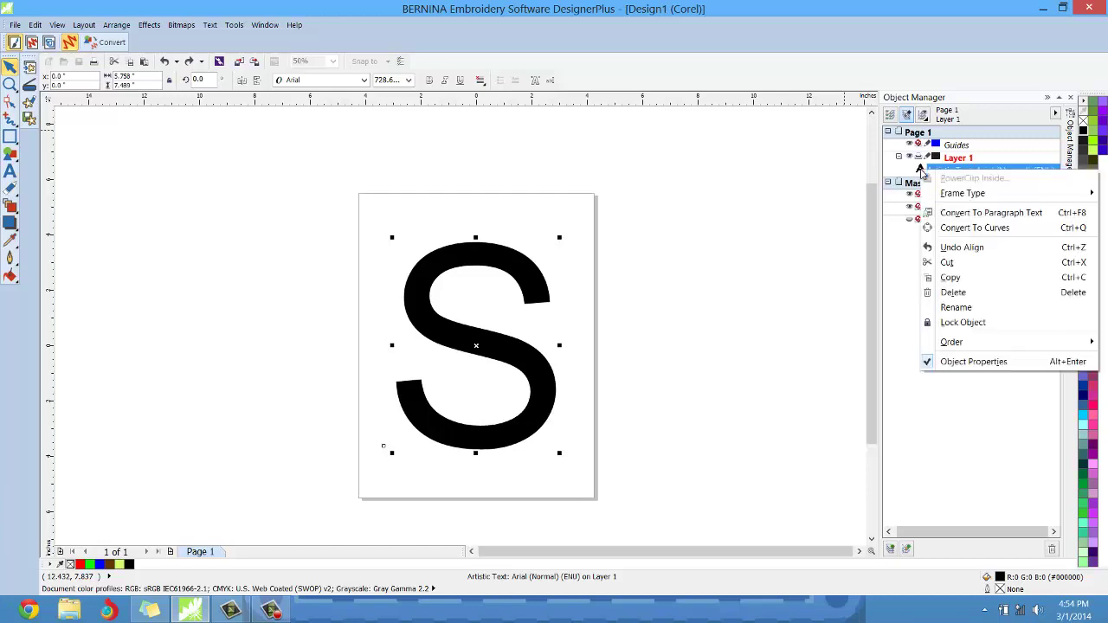
pyautogui.click(957, 229)
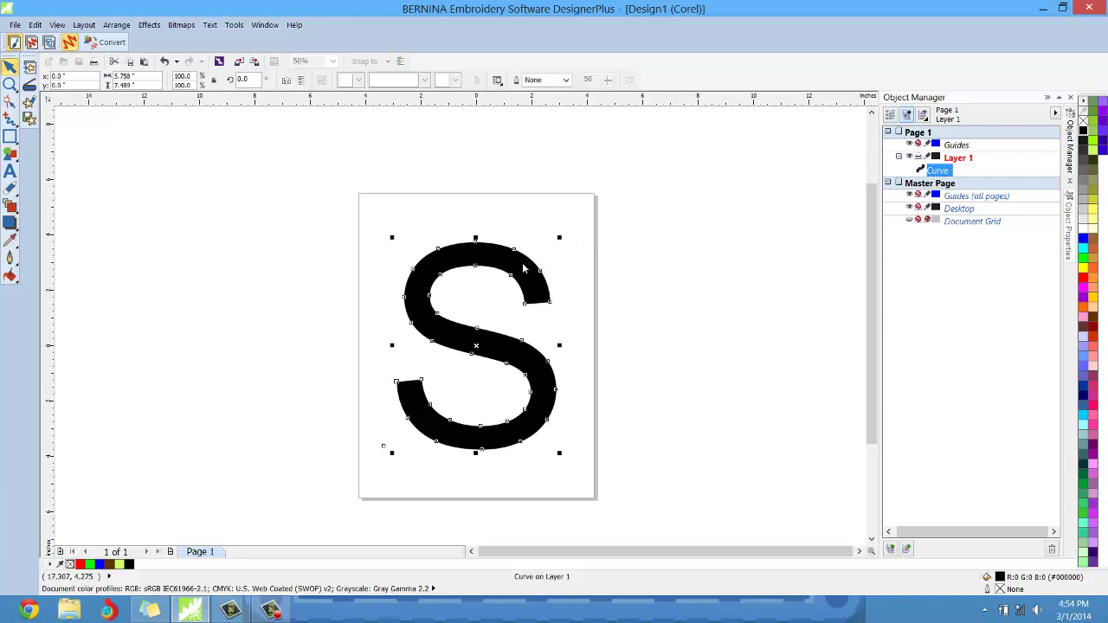
pyautogui.click(164, 62)
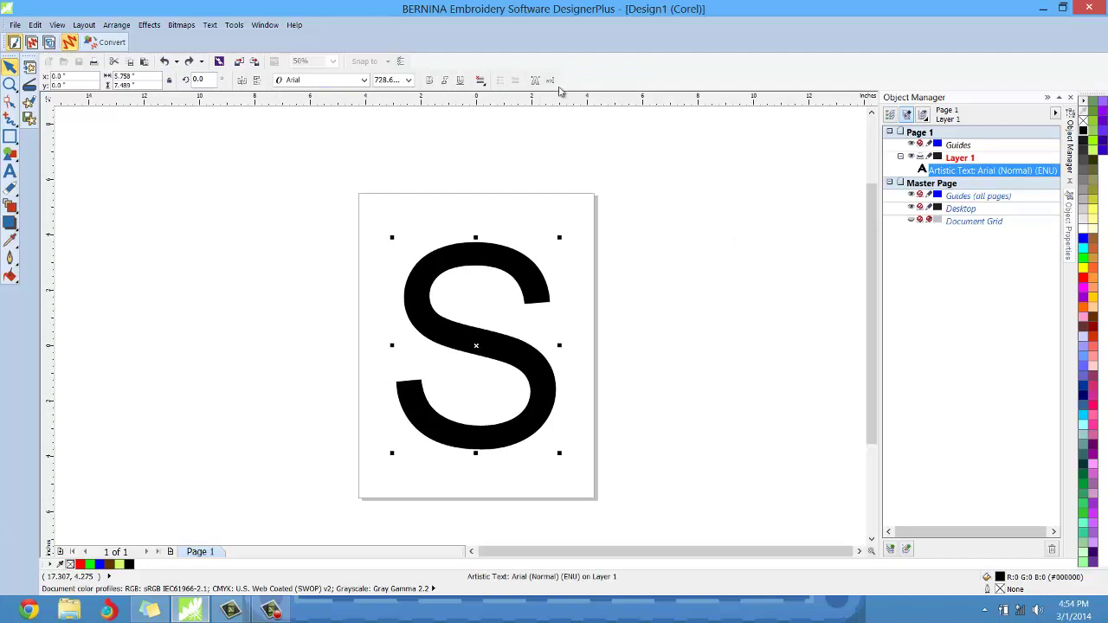
# - Change the font of the letter S to Cooper Std Black
pyautogui.scroll(-1, 239, 322)
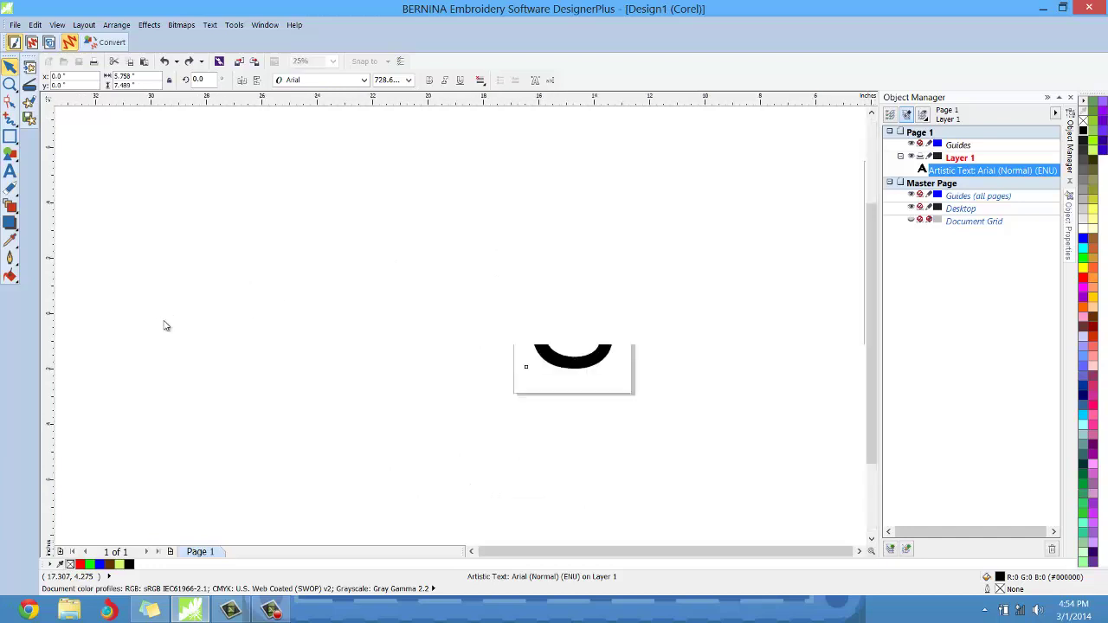
pyautogui.click(472, 552)
pyautogui.click(472, 552)
pyautogui.scroll(1, 732, 343)
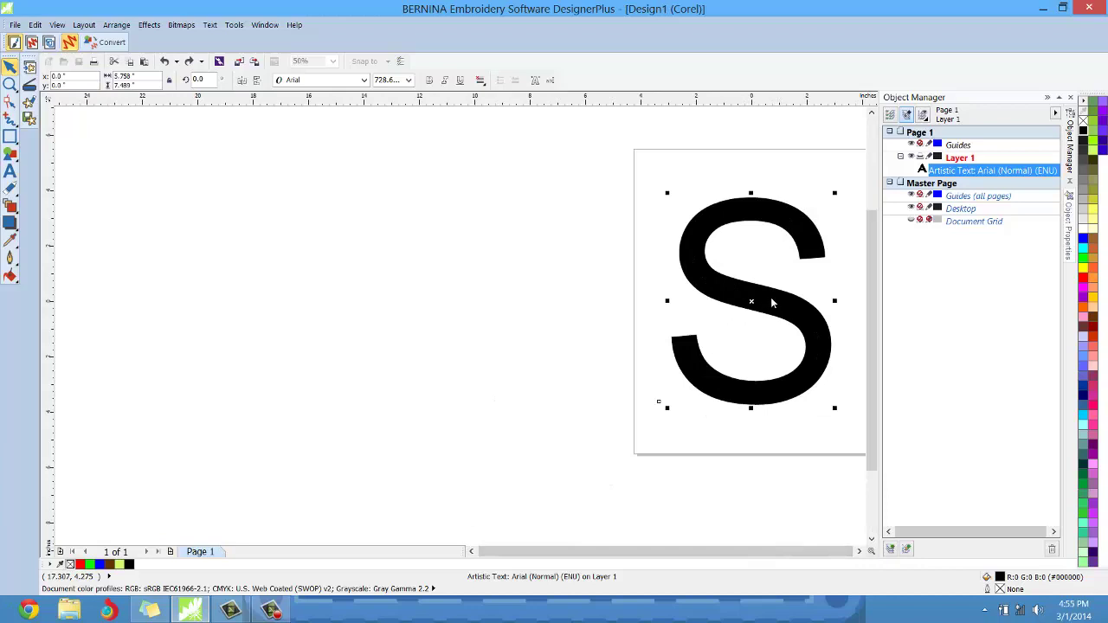
pyautogui.click(365, 81)
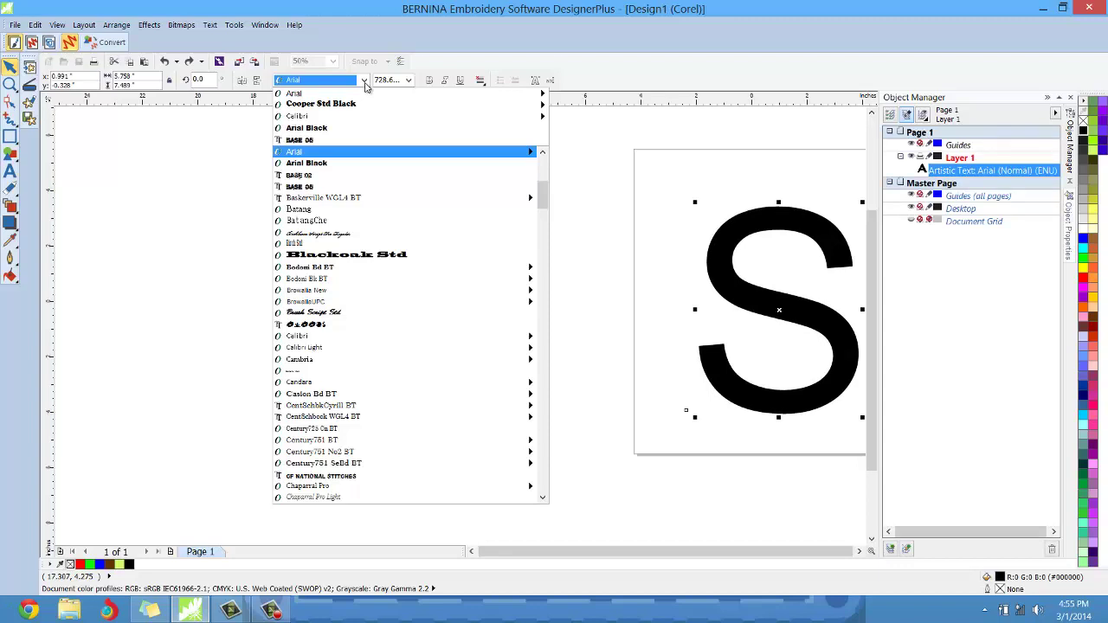
pyautogui.moveTo(354, 104)
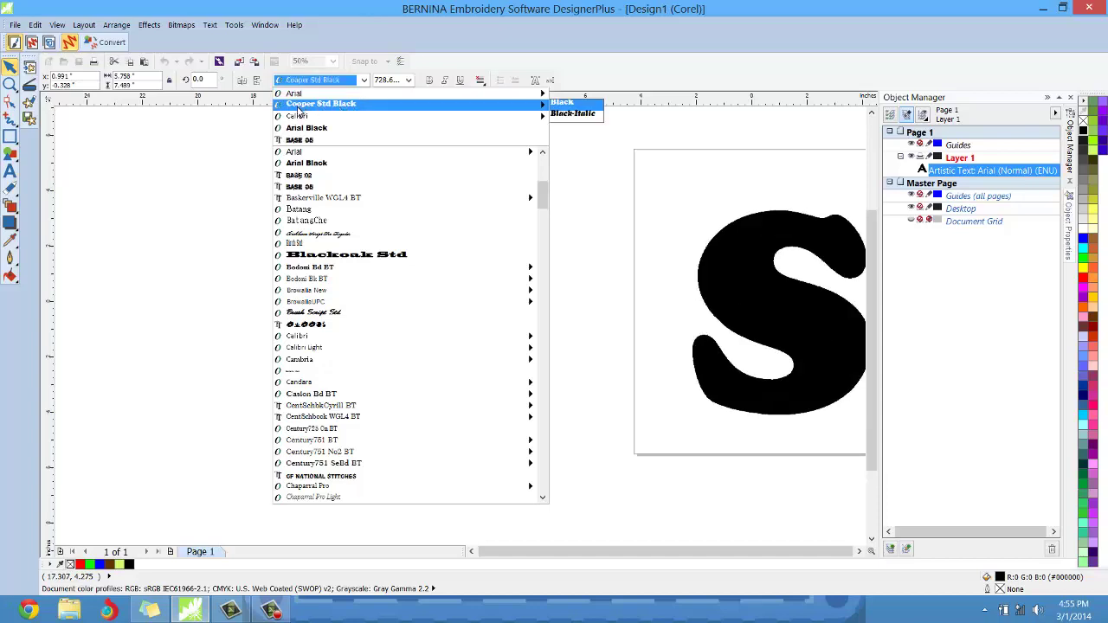
pyautogui.click(346, 110)
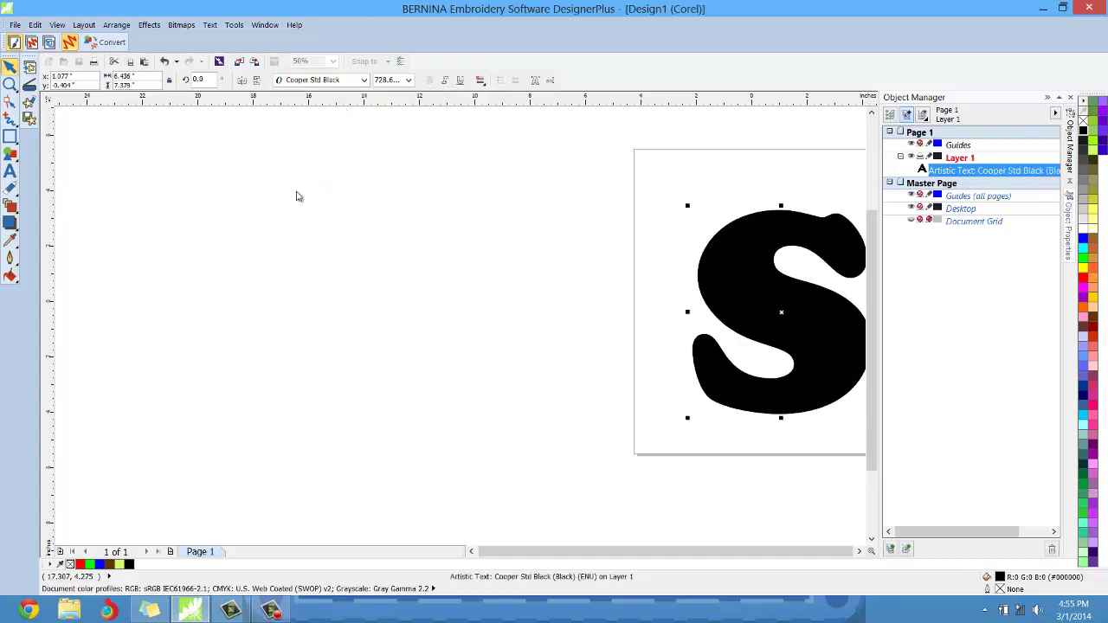
# - Try the letter S beside the page, and centre it on the page at 0, 0
pyautogui.scroll(-4, 242, 214)
pyautogui.scroll(4, 303, 227)
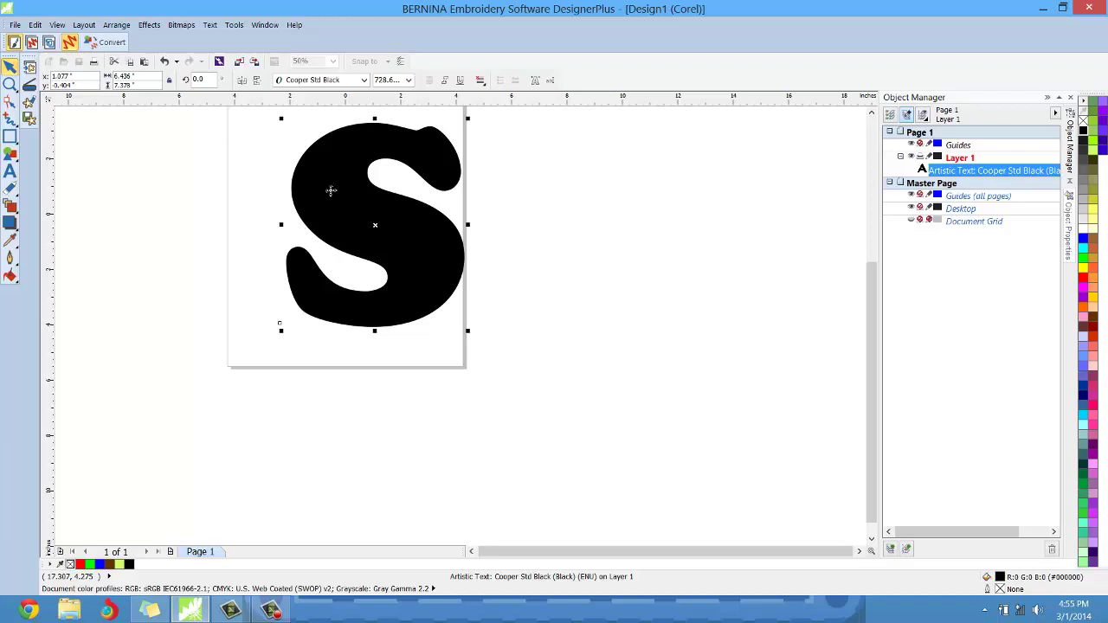
pyautogui.moveTo(331, 190); pyautogui.dragTo(552, 262)
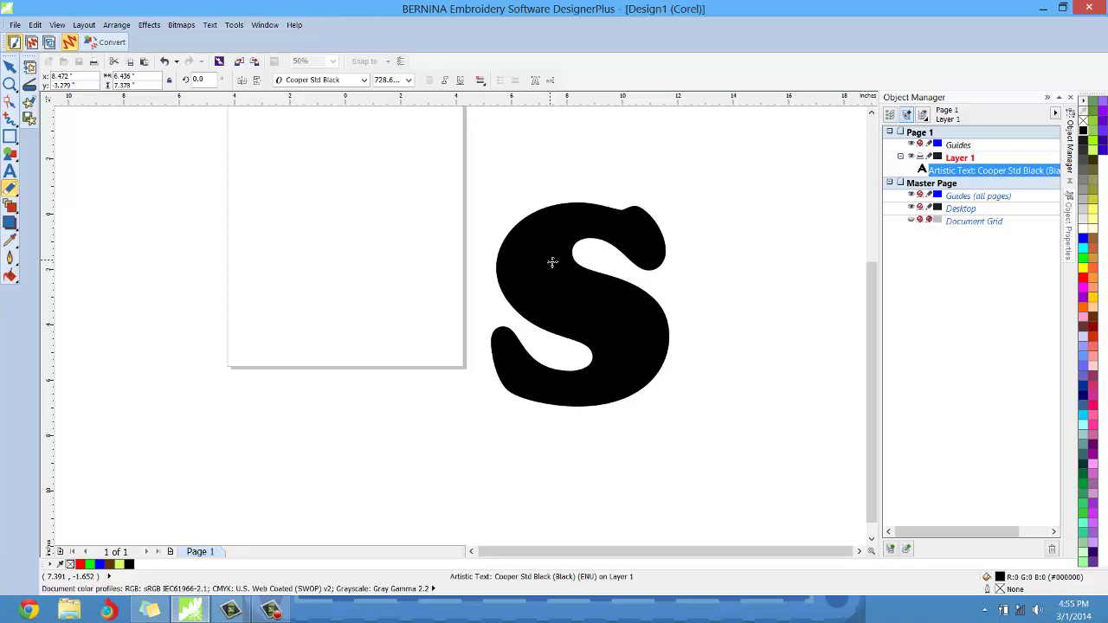
pyautogui.hotkey('ctrl', 'z')
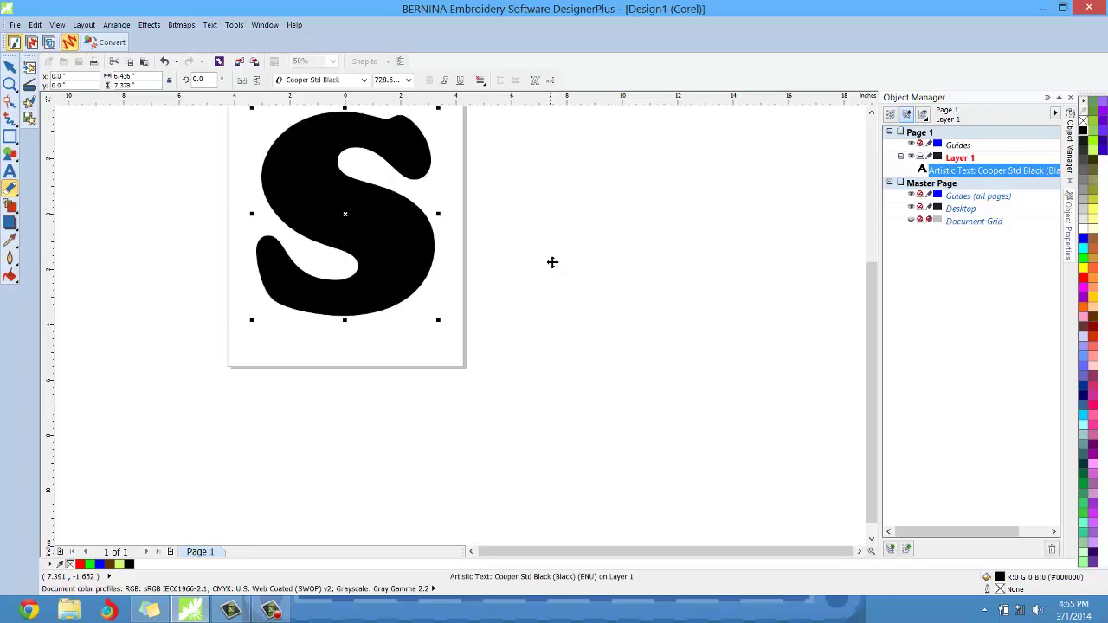
pyautogui.click(873, 114)
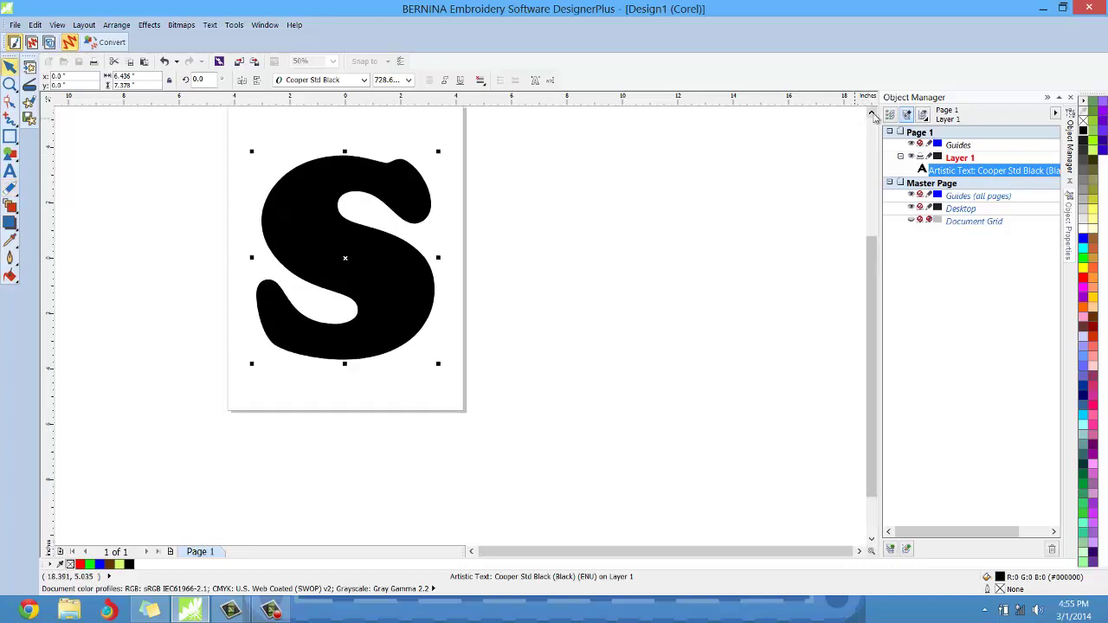
pyautogui.click(873, 114)
# - Convert the letter S to curves and convert the resulting artwork to an embroidery object
pyautogui.scroll(1, 349, 277)
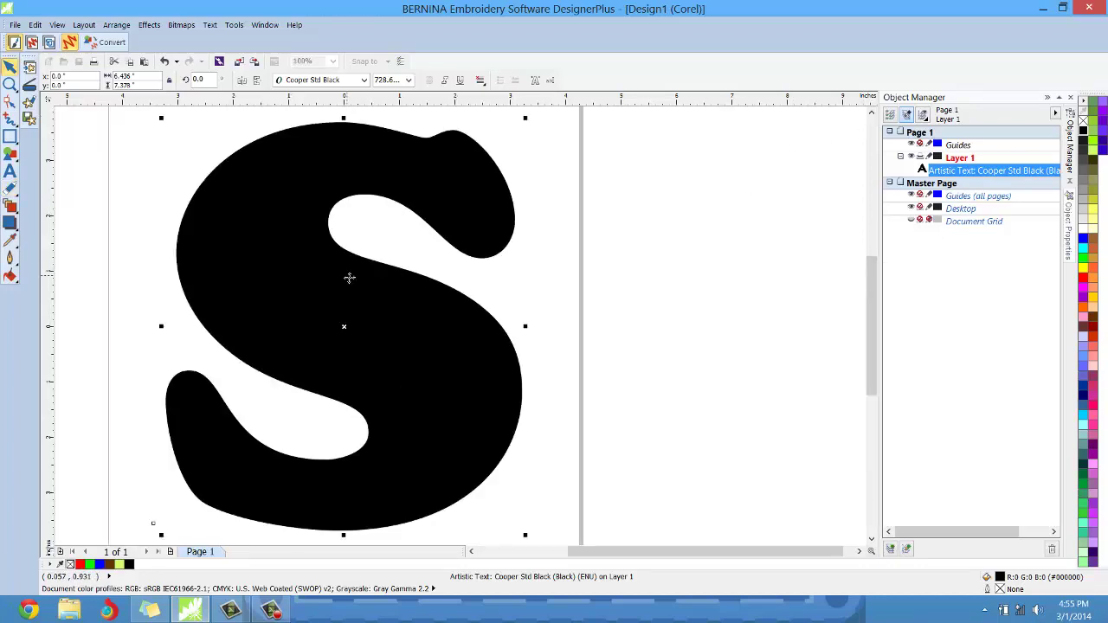
pyautogui.scroll(-2, 346, 286)
pyautogui.scroll(2, 337, 290)
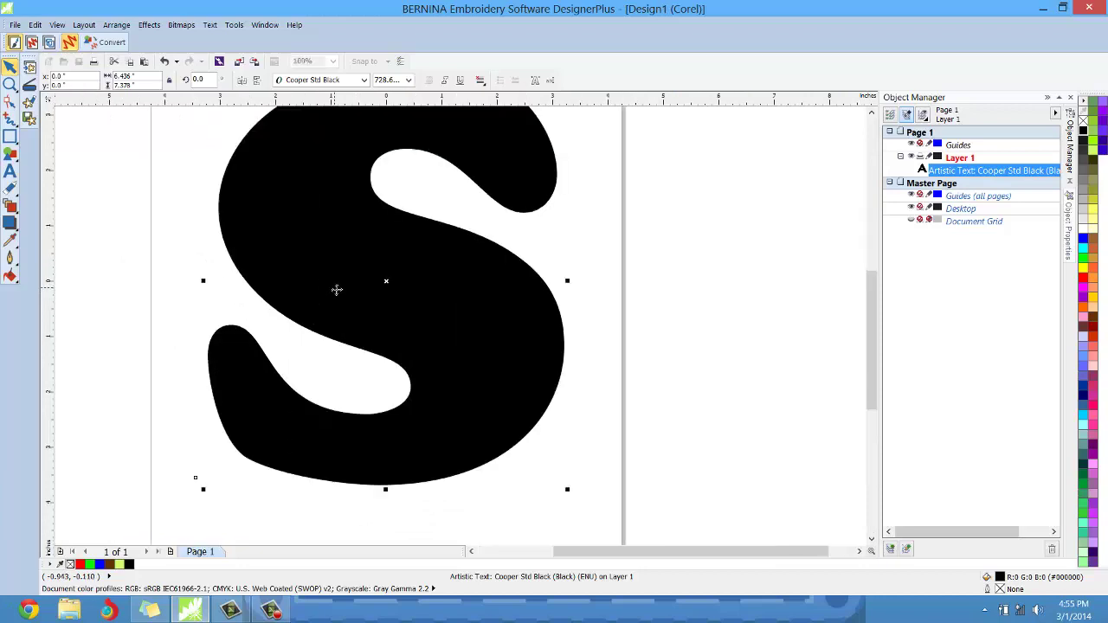
pyautogui.scroll(-1, 337, 290)
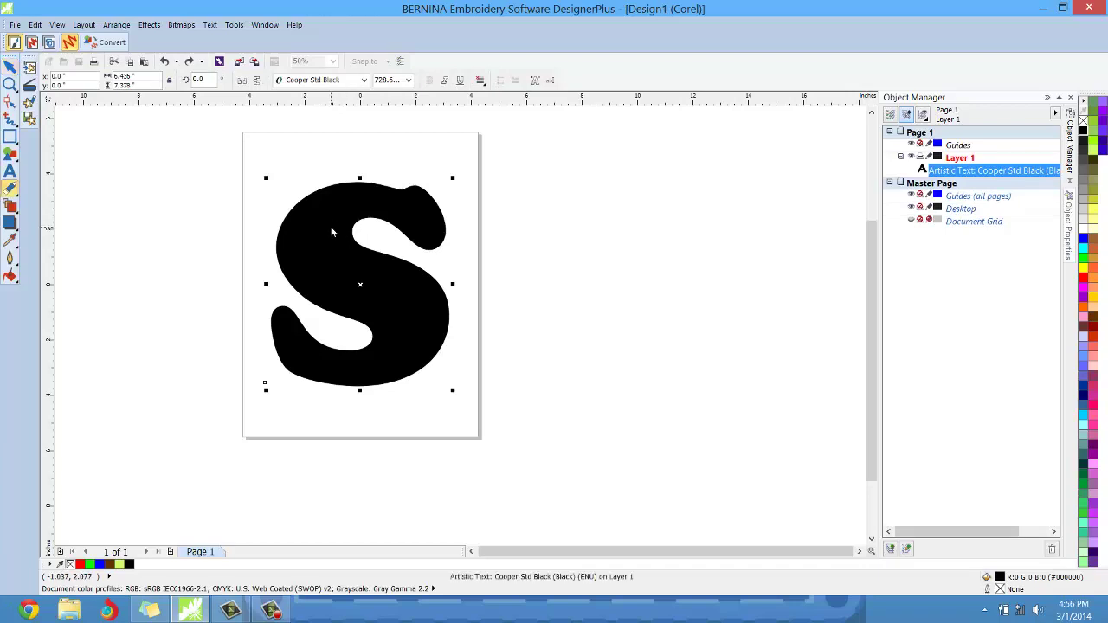
pyautogui.rightClick(333, 232)
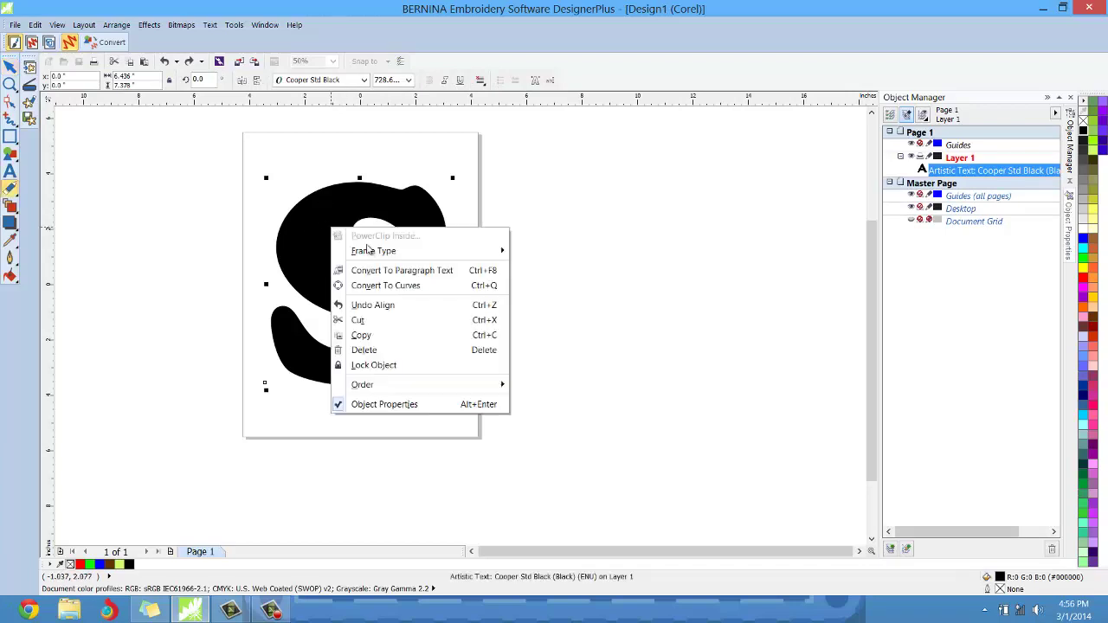
pyautogui.moveTo(370, 257)
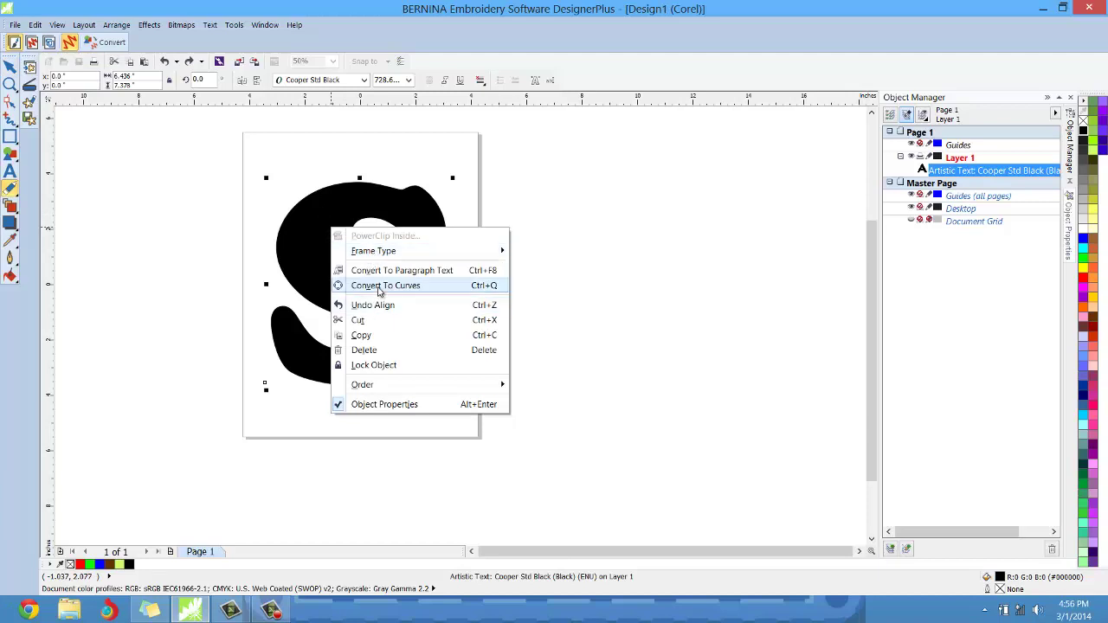
pyautogui.click(378, 286)
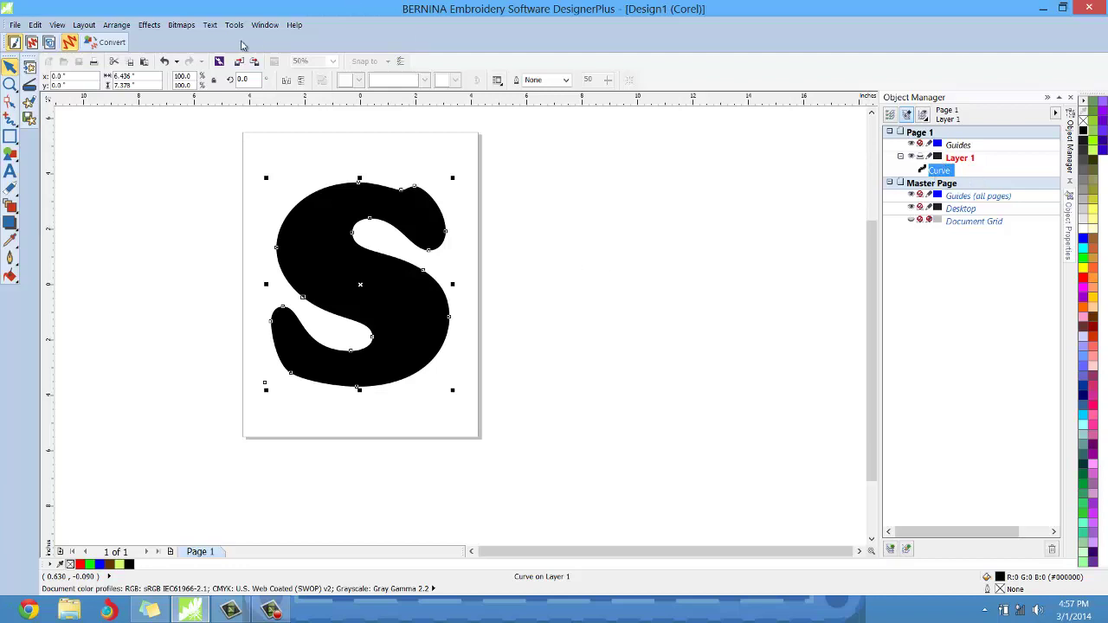
pyautogui.click(103, 48)
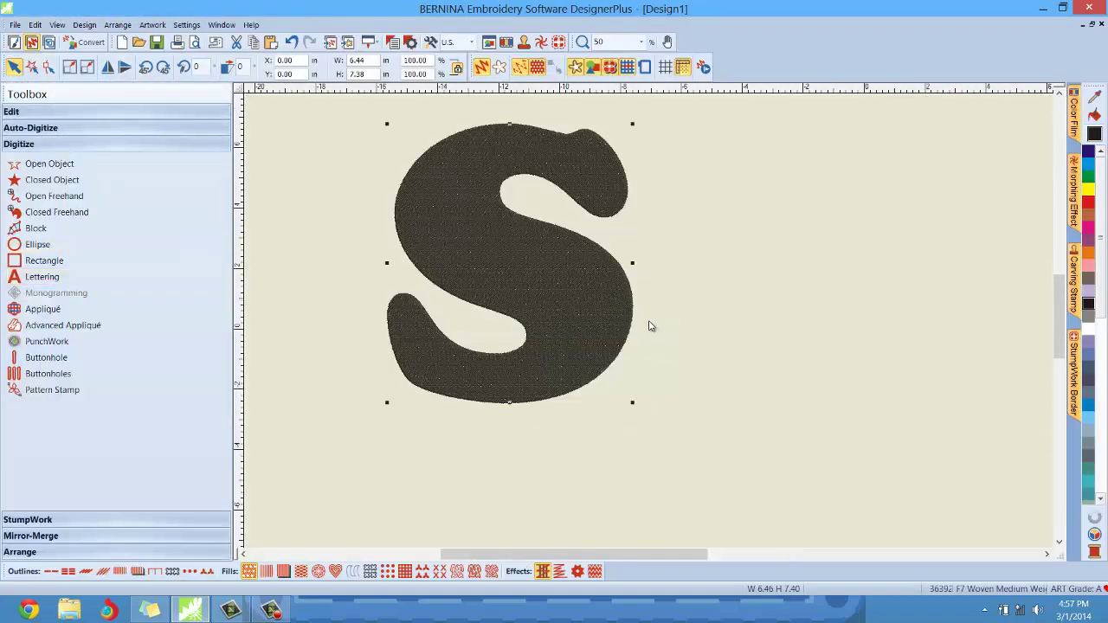
# - Display the hoop to check how the letter S fits inside it, and hide the hoop again
pyautogui.scroll(-1, 651, 326)
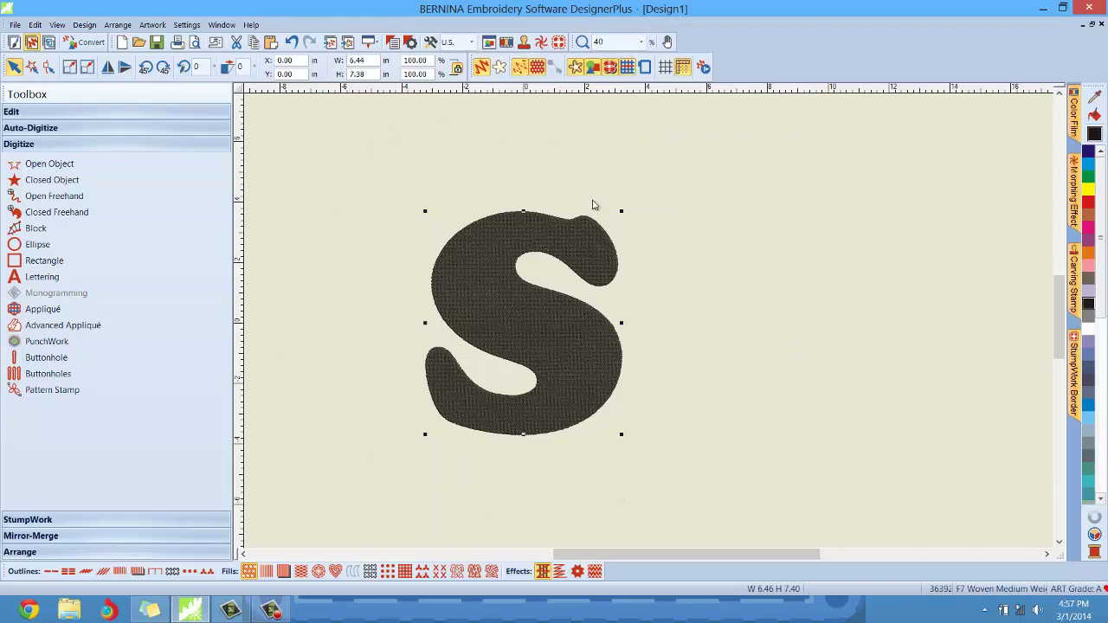
pyautogui.click(645, 68)
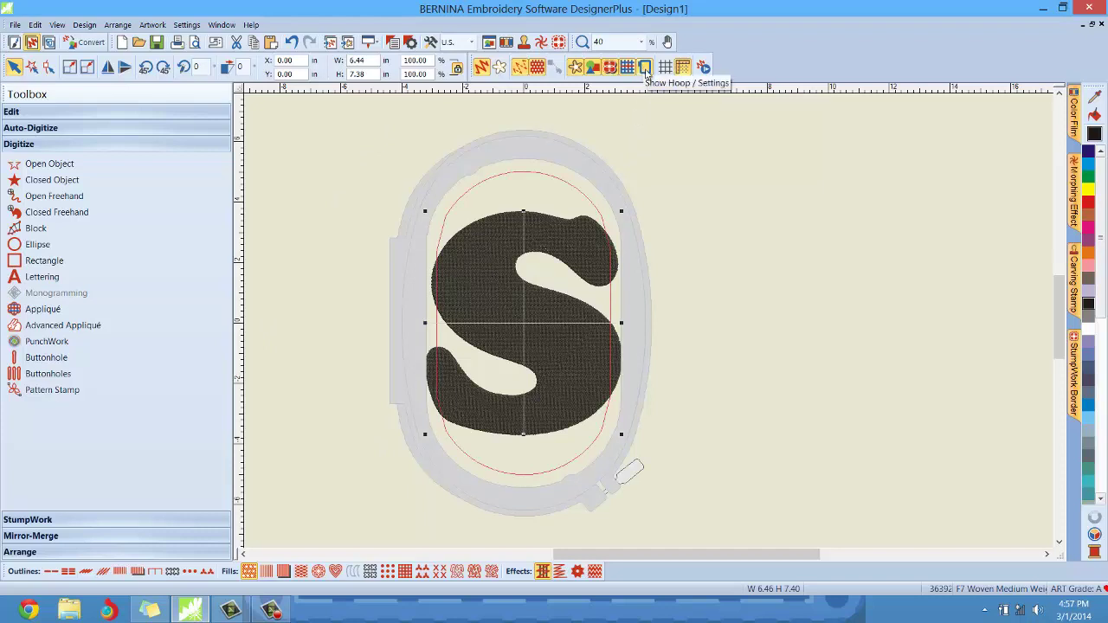
pyautogui.click(645, 68)
pyautogui.click(645, 68)
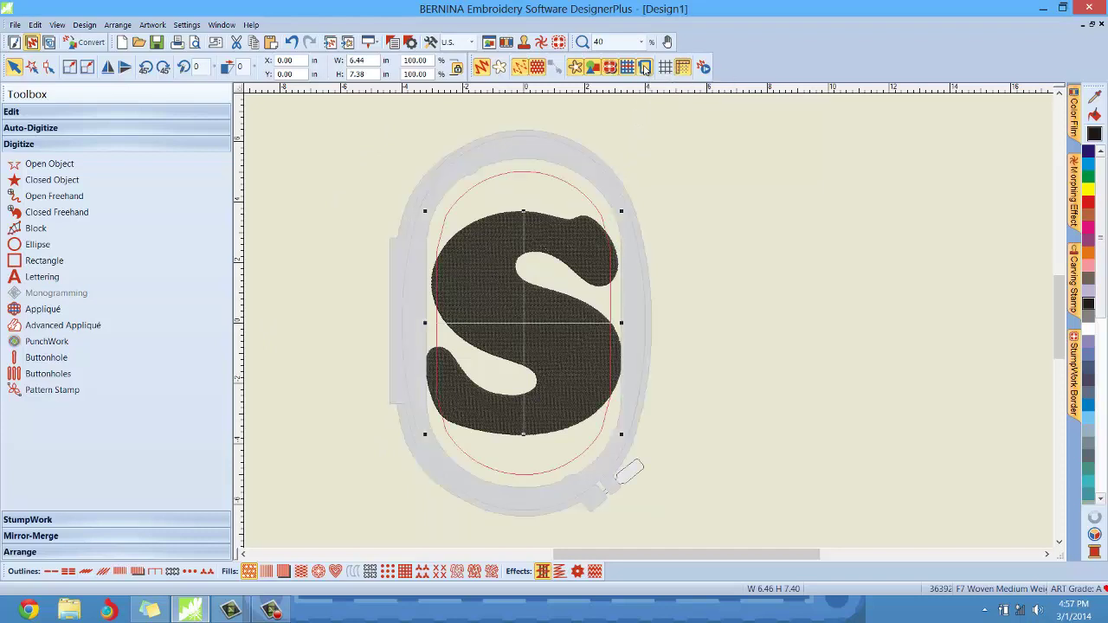
pyautogui.click(645, 68)
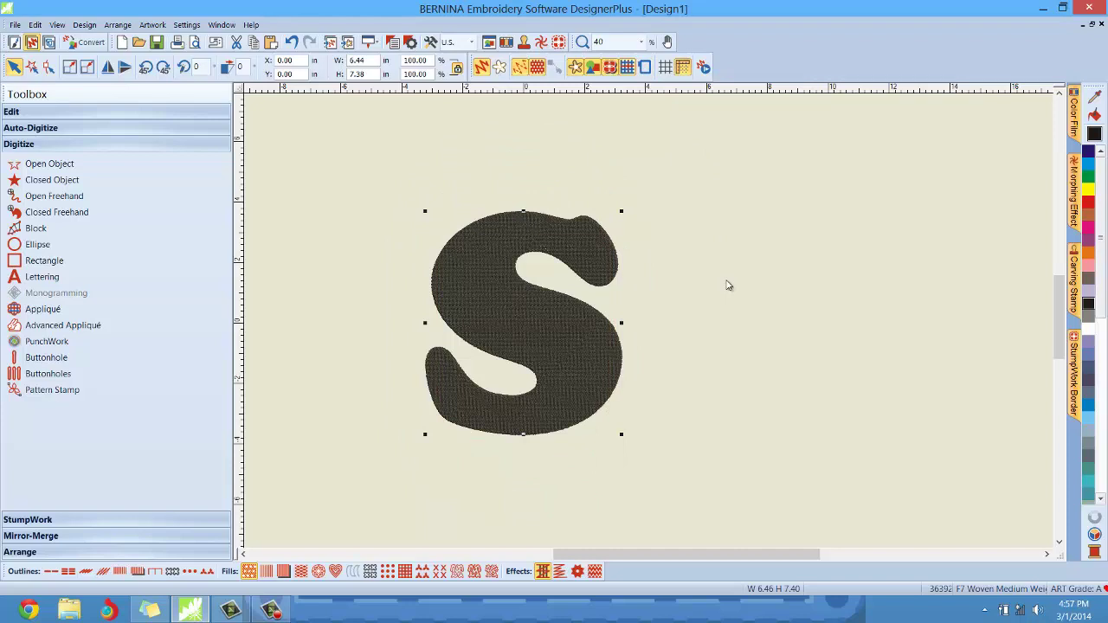
pyautogui.click(645, 68)
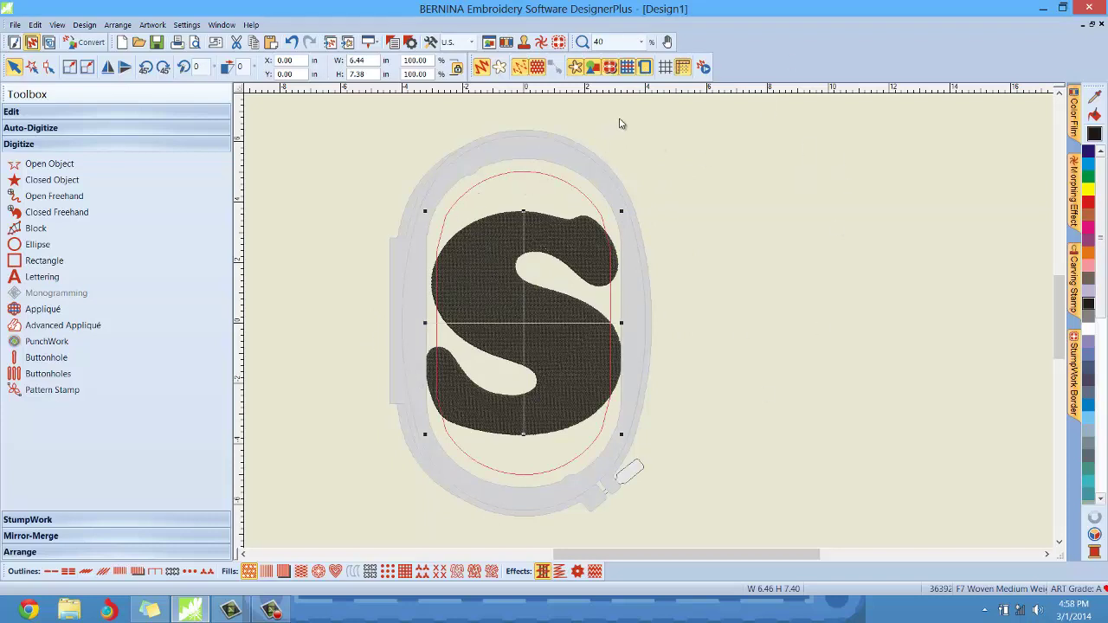
pyautogui.click(646, 71)
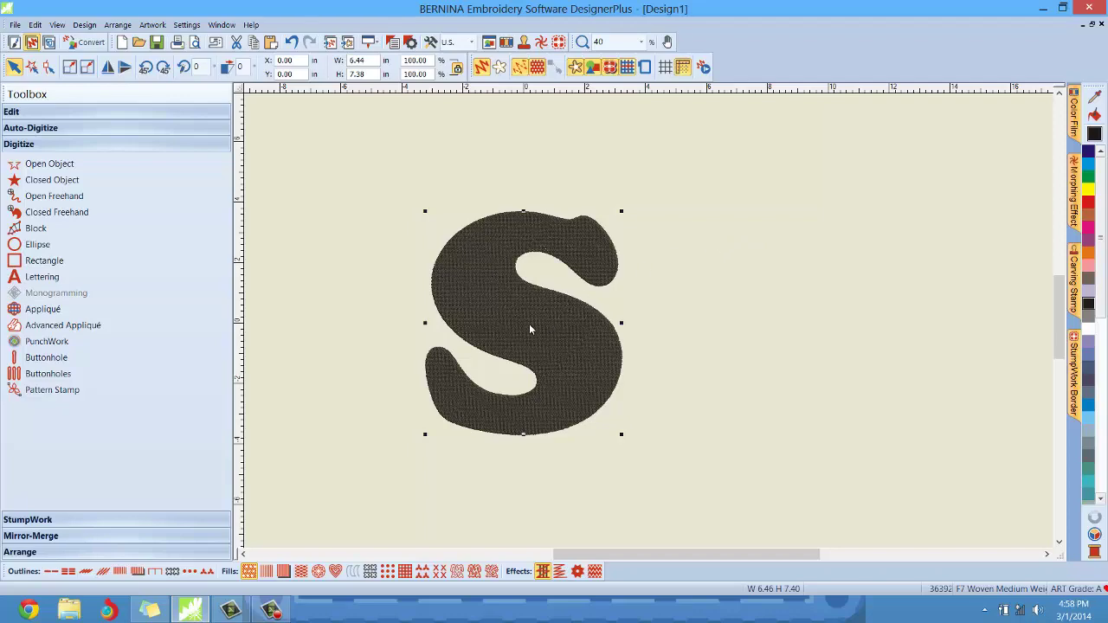
# - Turn the filled letter S into an appliqué object and return to the selection tool
pyautogui.scroll(1, 524, 325)
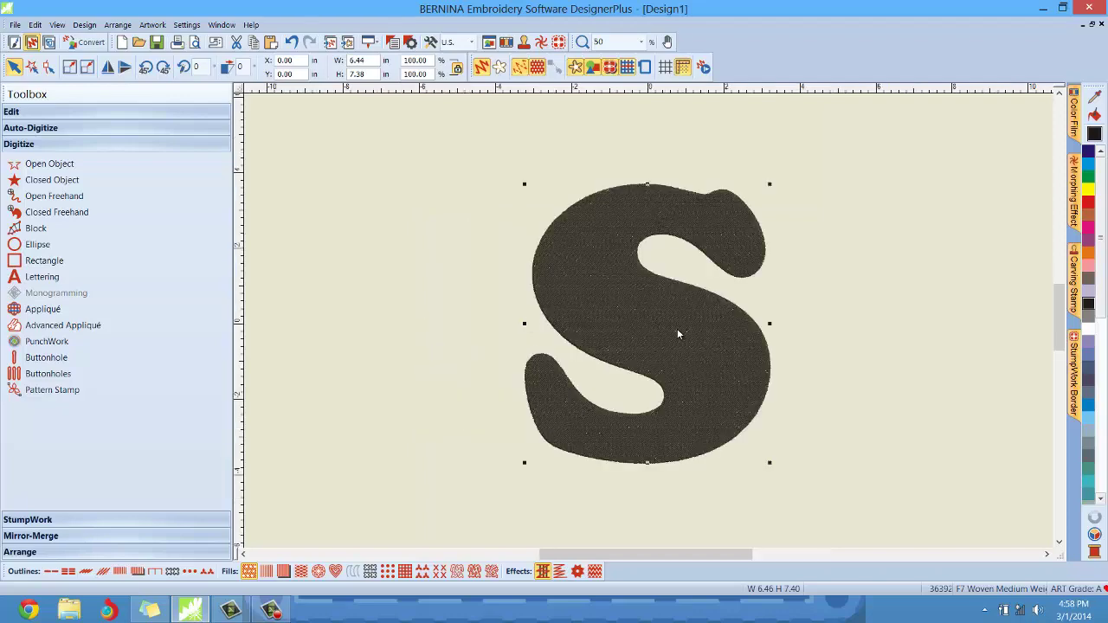
pyautogui.scroll(1, 678, 332)
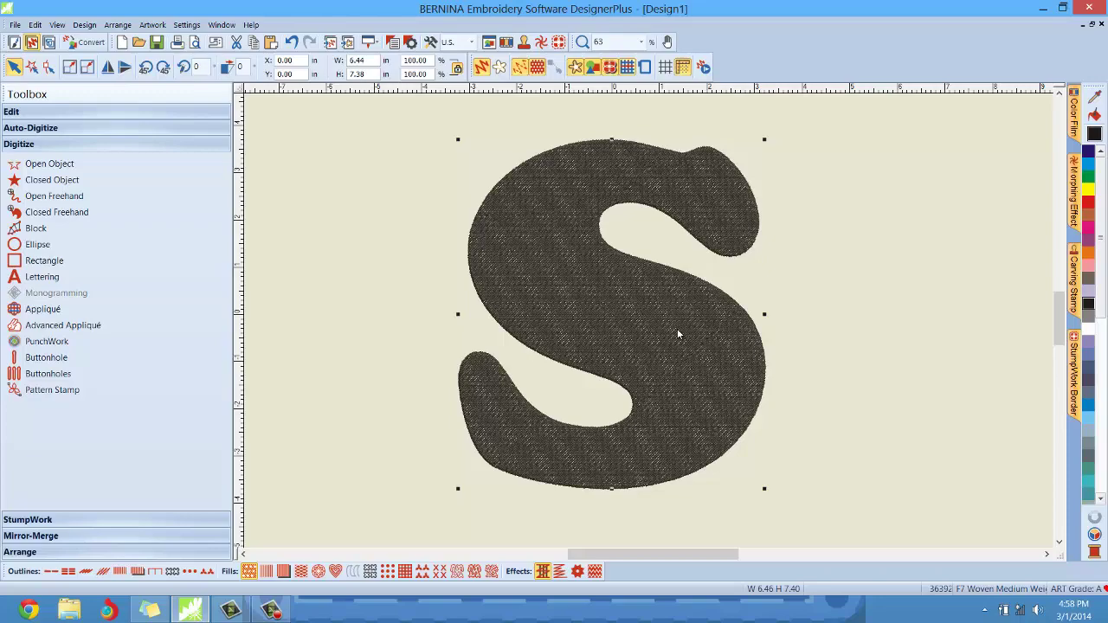
pyautogui.scroll(4, 678, 334)
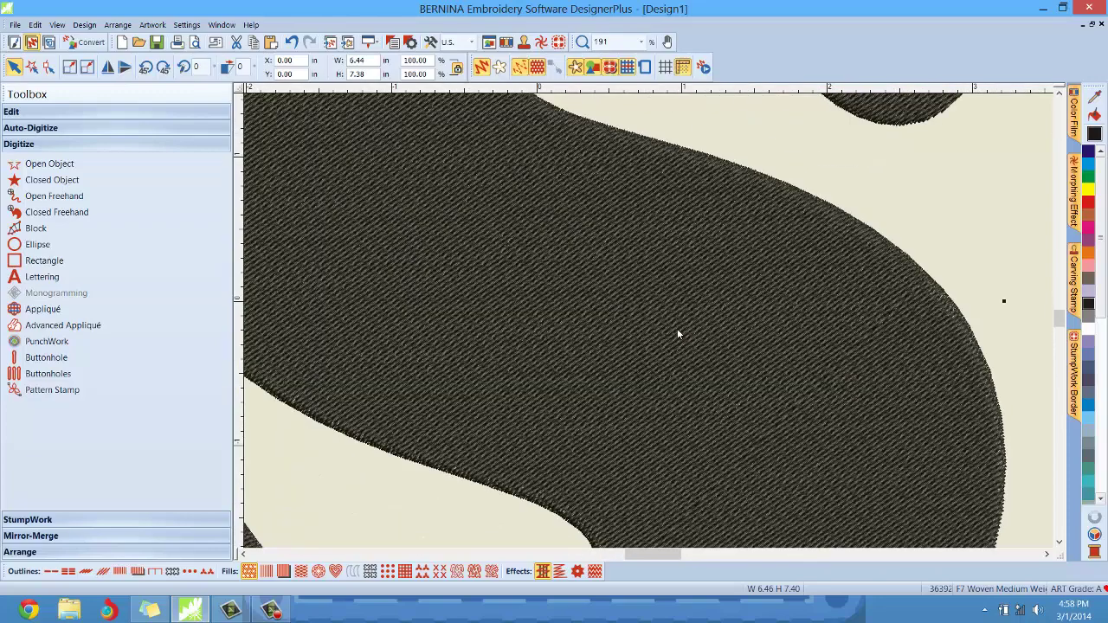
pyautogui.scroll(-3, 677, 335)
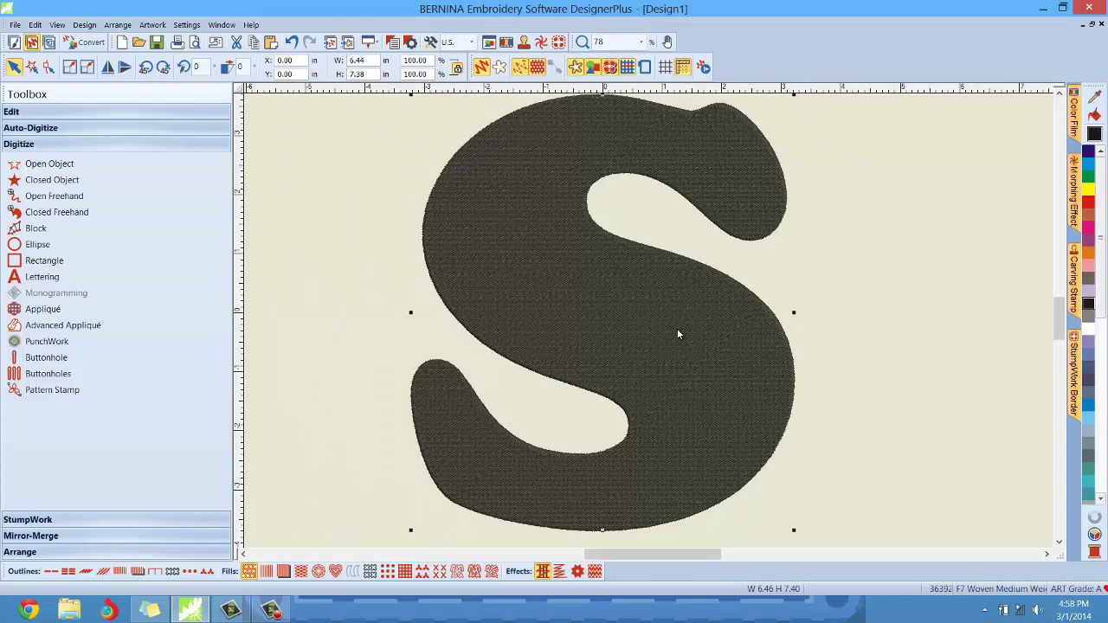
pyautogui.scroll(-1, 677, 334)
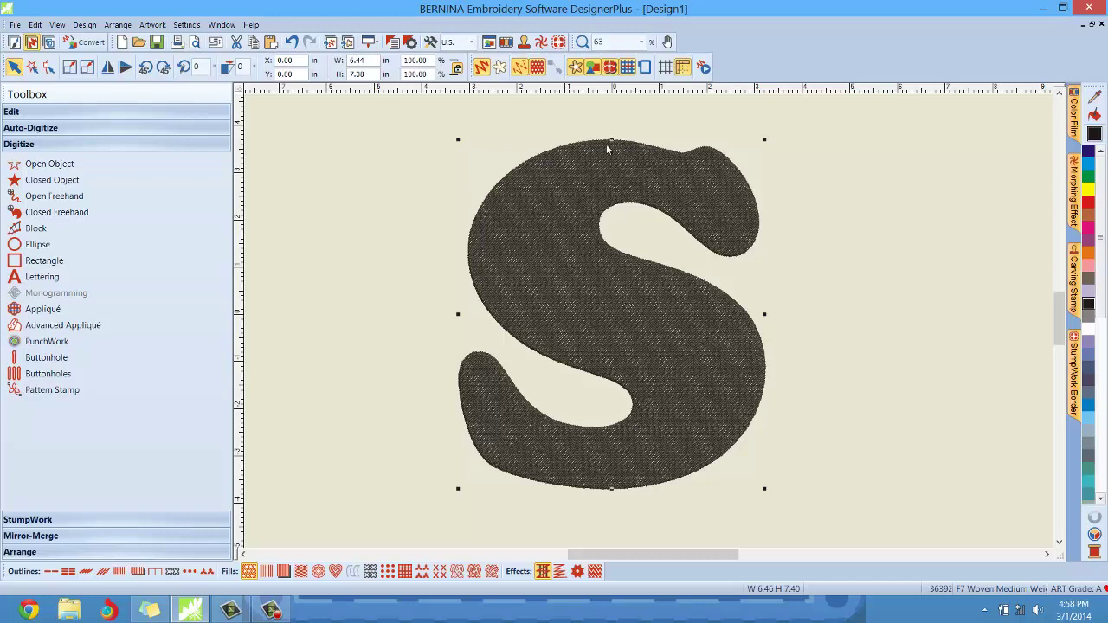
pyautogui.click(39, 310)
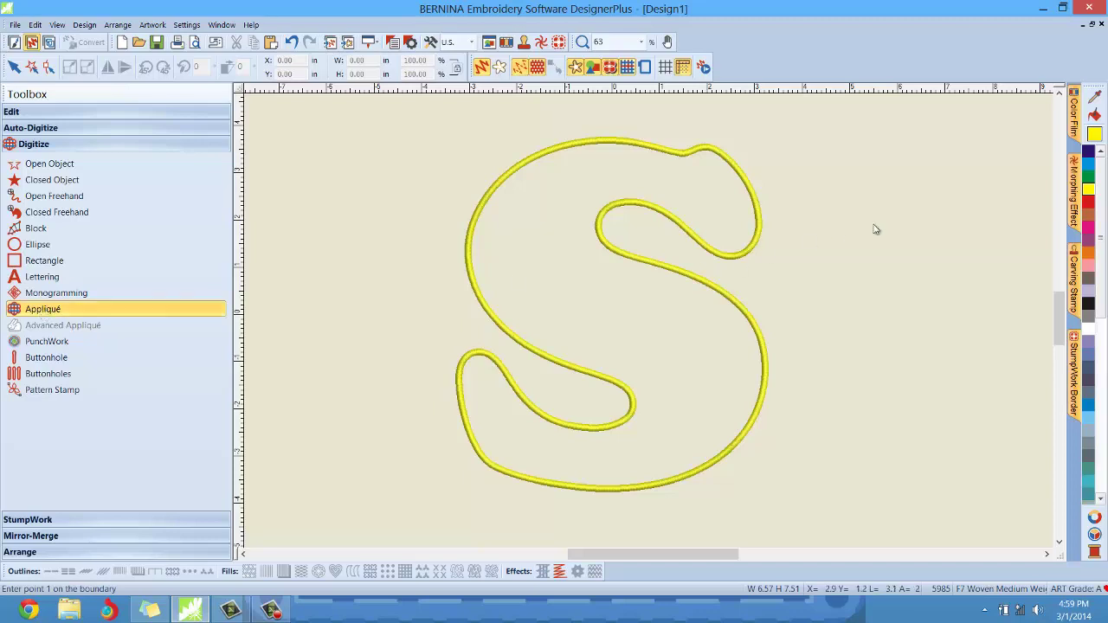
pyautogui.click(14, 69)
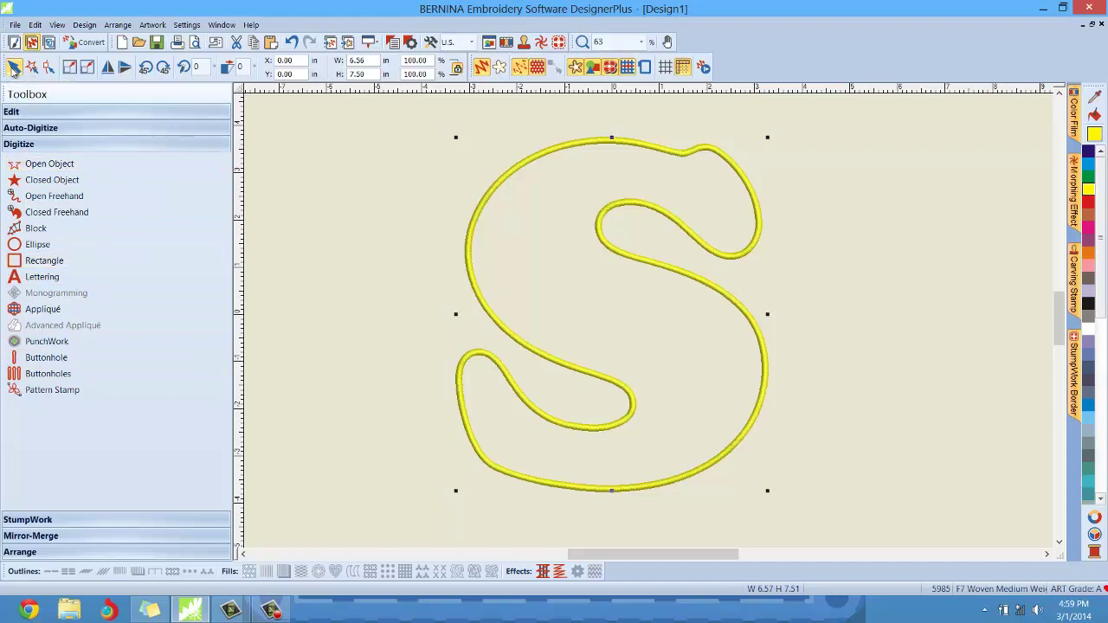
pyautogui.click(14, 68)
# - Review the appliqué's stitching layers in Color Film and its appliqué settings in Object Properties
pyautogui.moveTo(1079, 115)
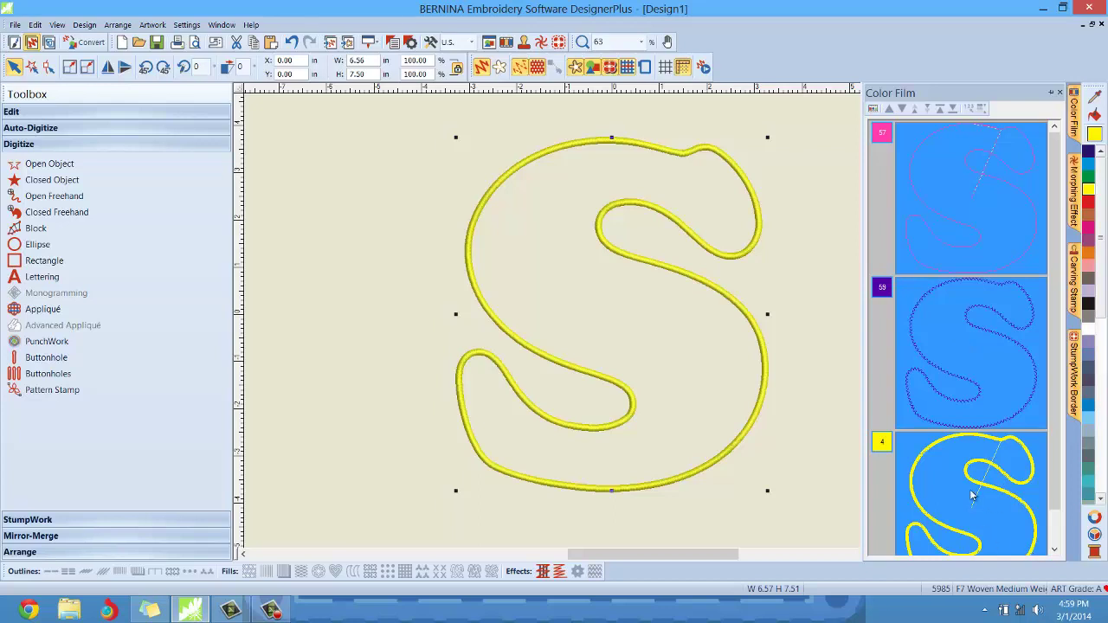
pyautogui.moveTo(1053, 448); pyautogui.dragTo(1061, 414)
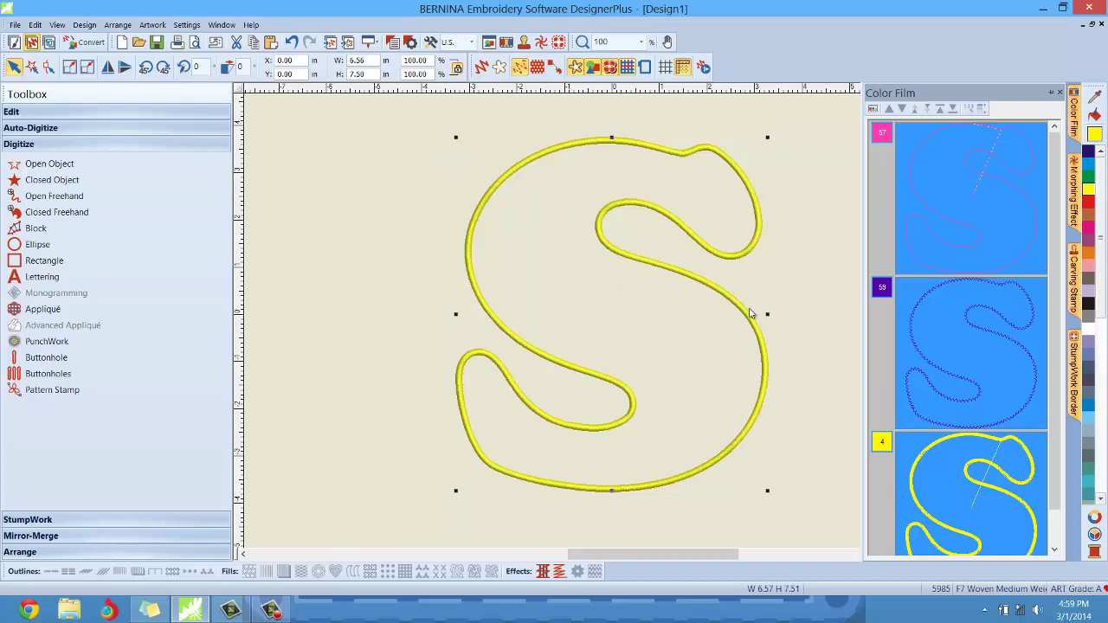
pyautogui.click(393, 49)
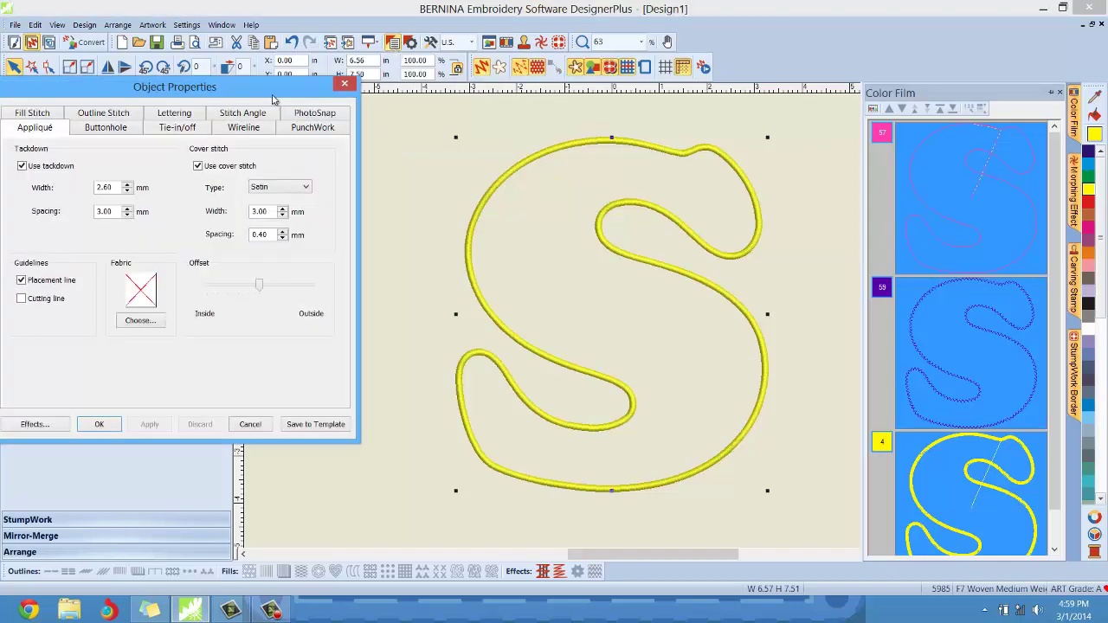
pyautogui.moveTo(272, 97); pyautogui.dragTo(338, 128)
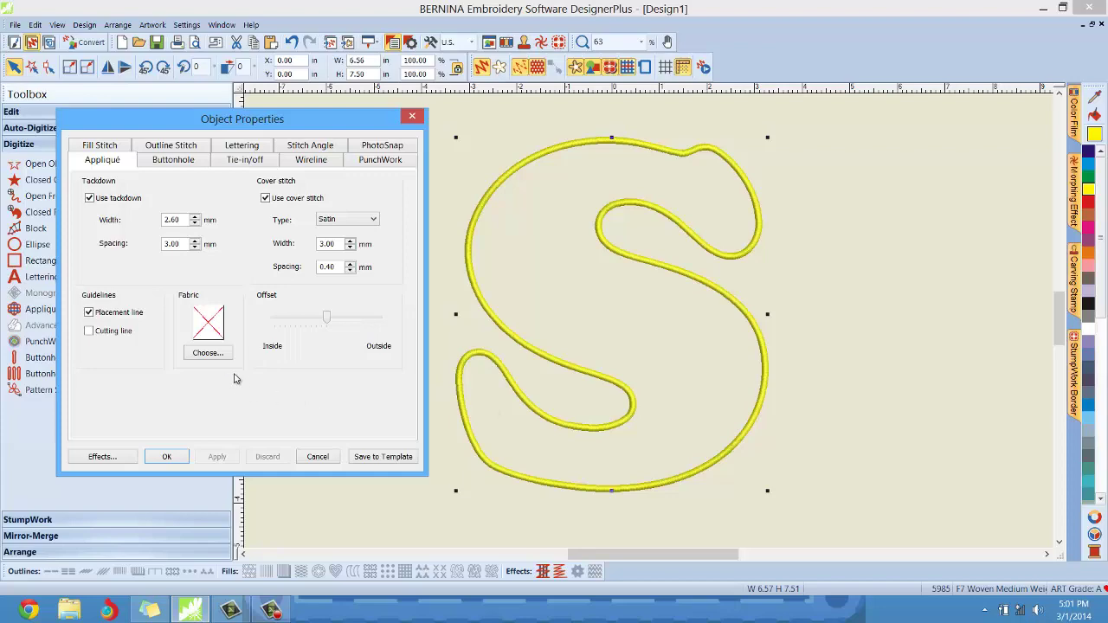
# - Apply fabric 3450-07 from the Aubrey Rose collection in Benartex 2013 to the letter S appliqué
pyautogui.click(207, 355)
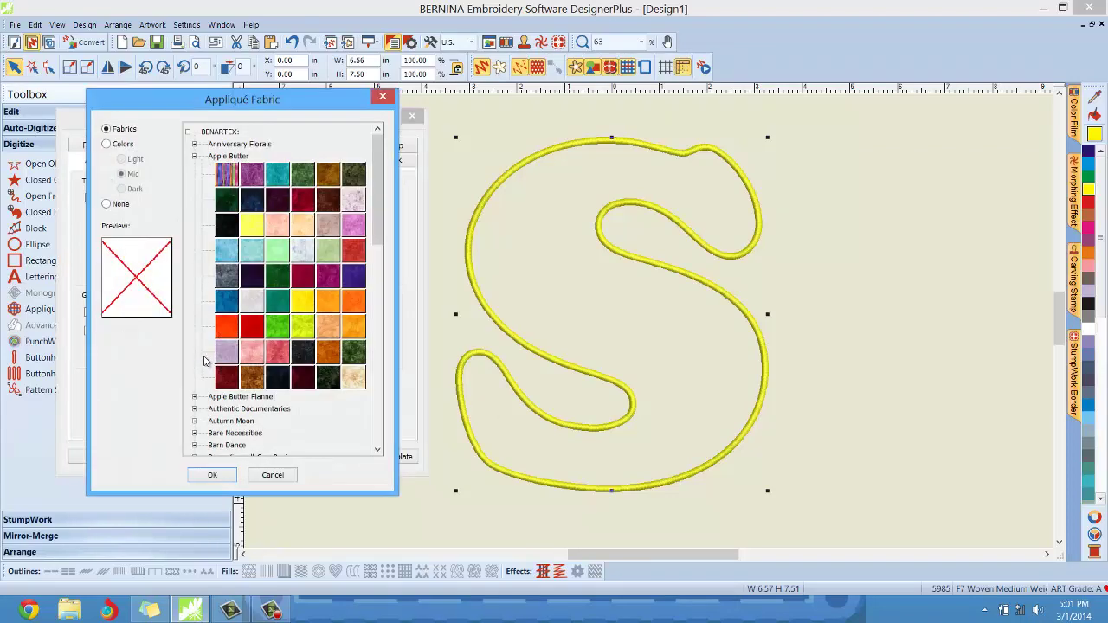
pyautogui.click(187, 132)
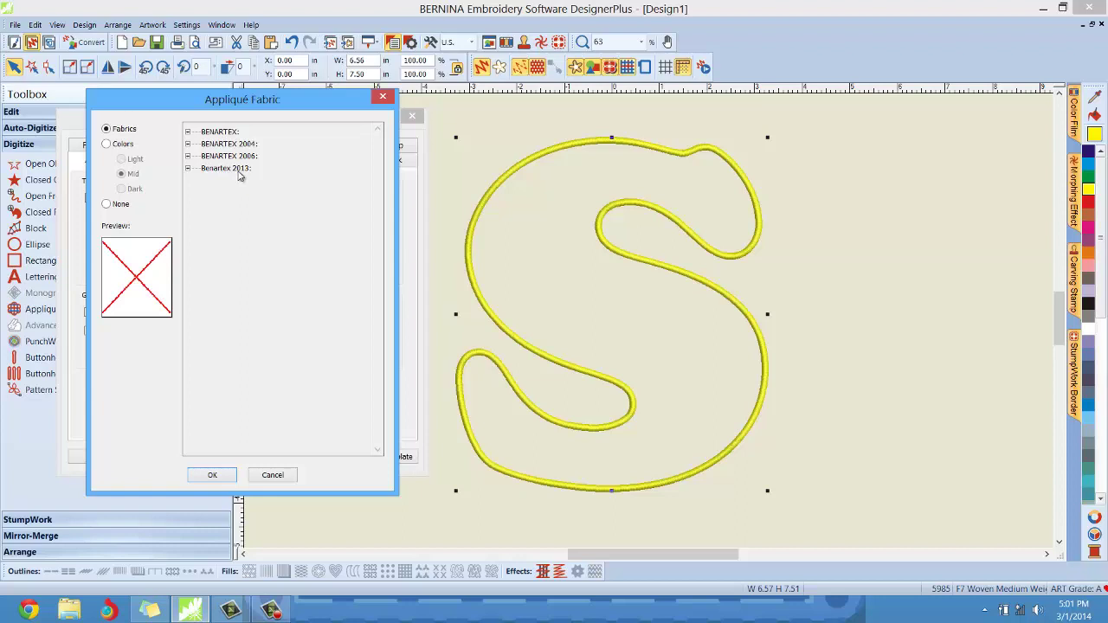
pyautogui.click(189, 168)
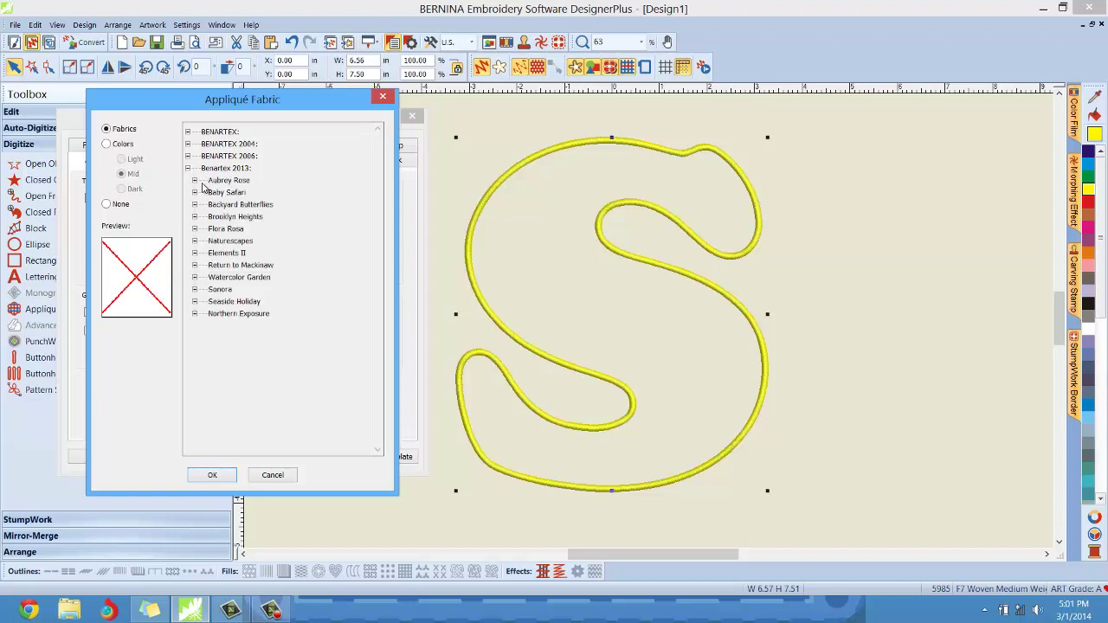
pyautogui.click(195, 181)
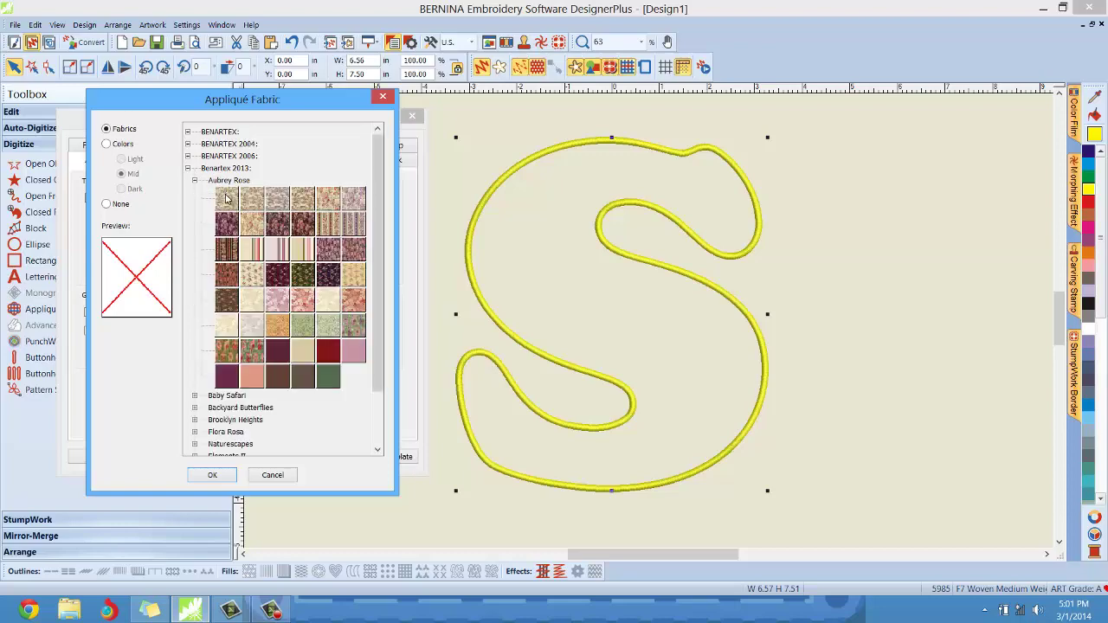
pyautogui.click(229, 200)
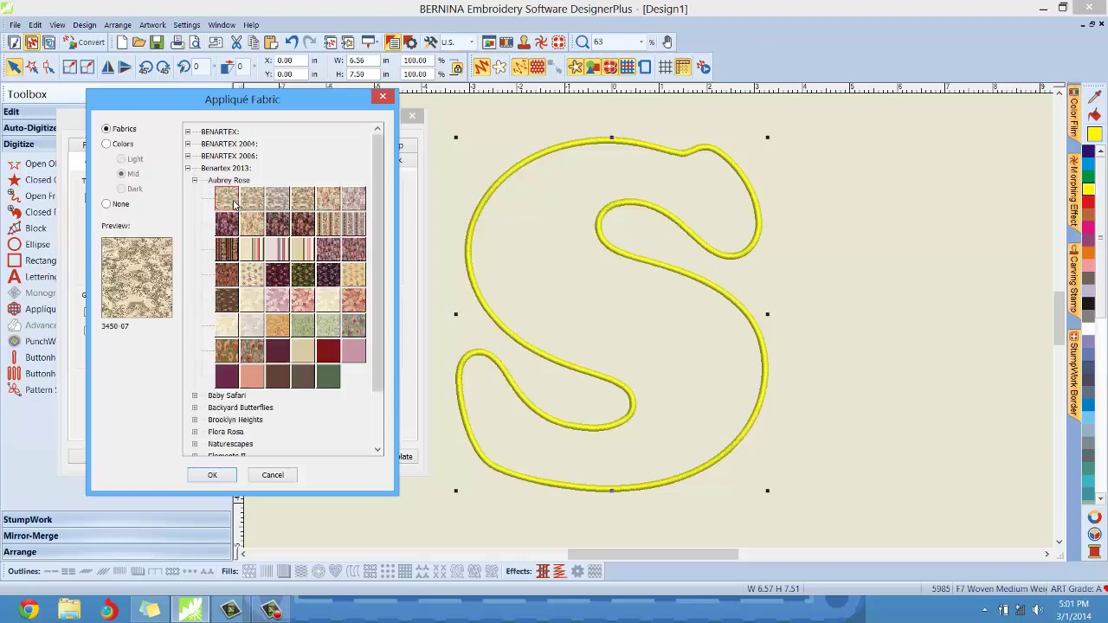
pyautogui.click(212, 475)
pyautogui.click(218, 457)
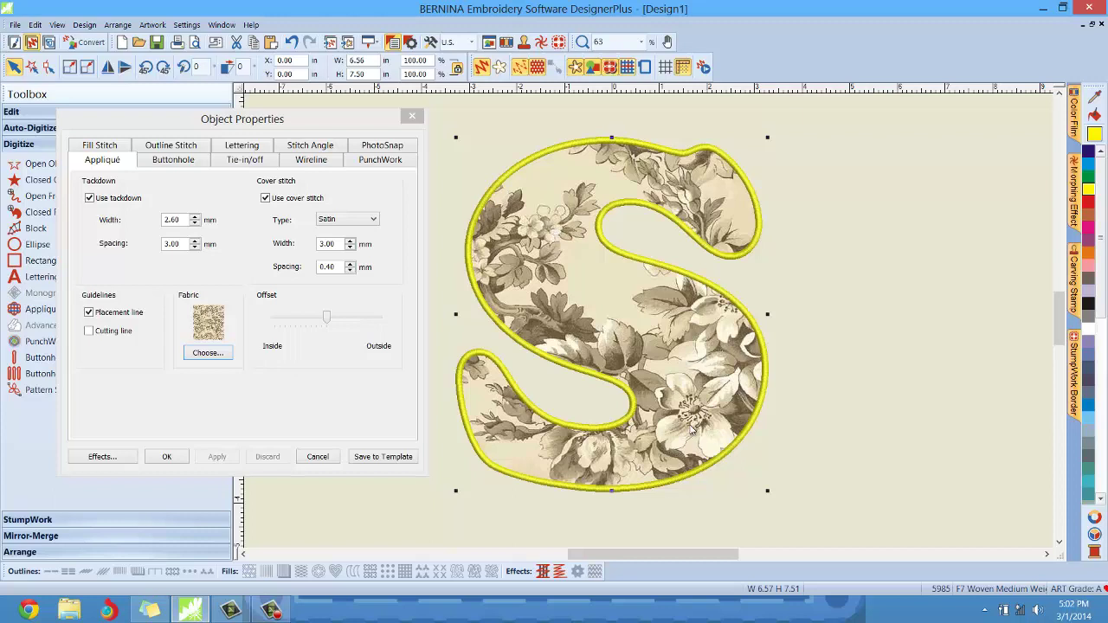
# - Set the appliqué fabric to the solid magenta color 255,25,216 and close the object properties
pyautogui.click(201, 355)
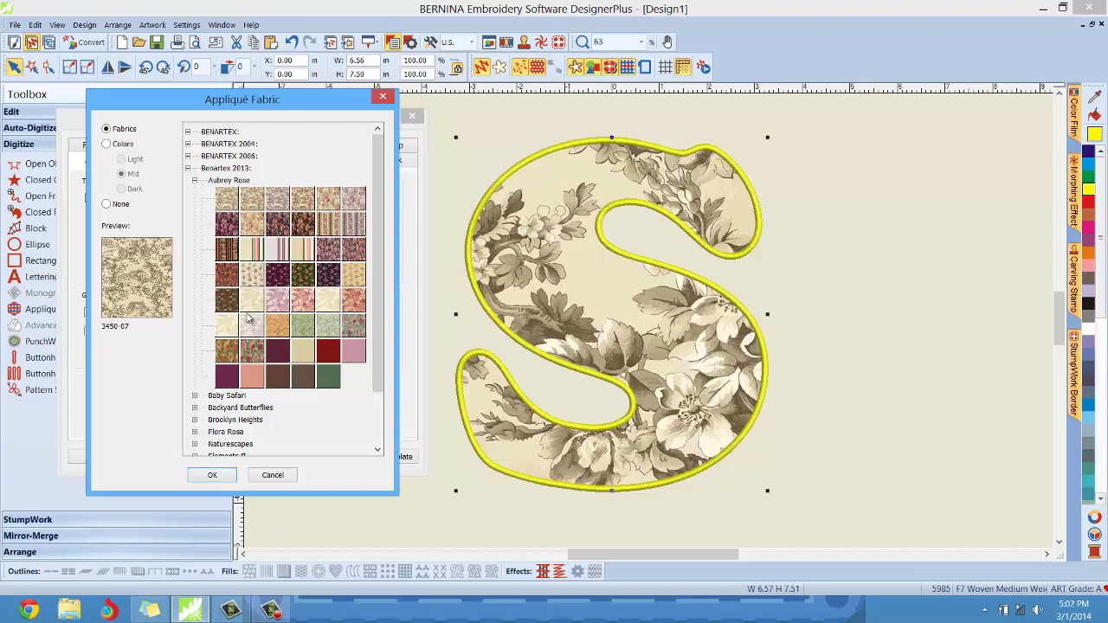
pyautogui.click(117, 149)
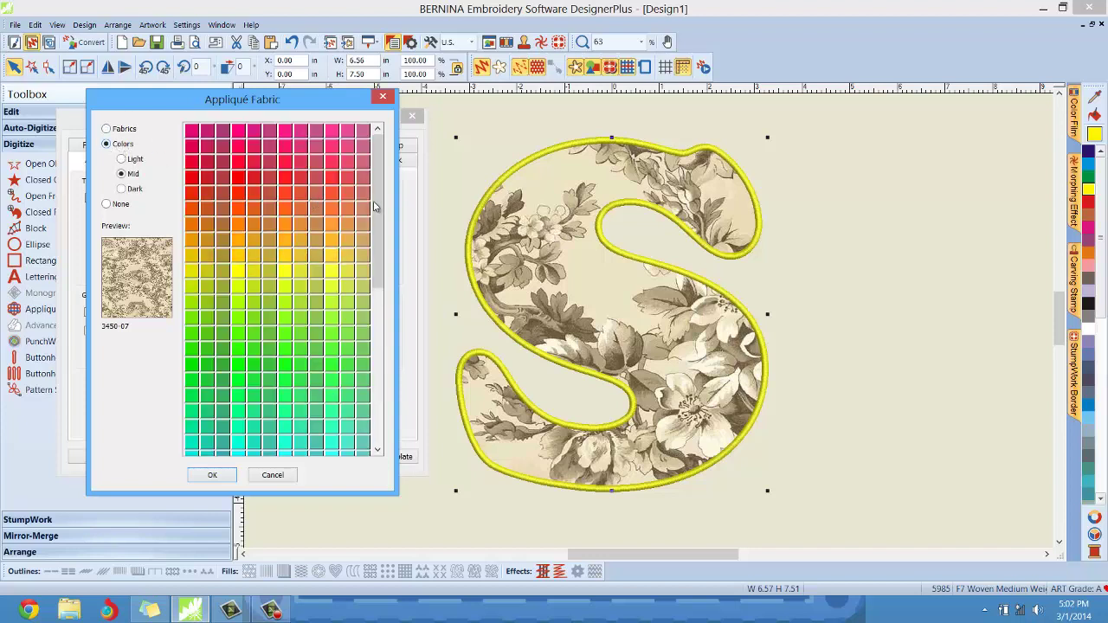
pyautogui.moveTo(375, 208); pyautogui.dragTo(386, 234)
pyautogui.scroll(-4, 394, 296)
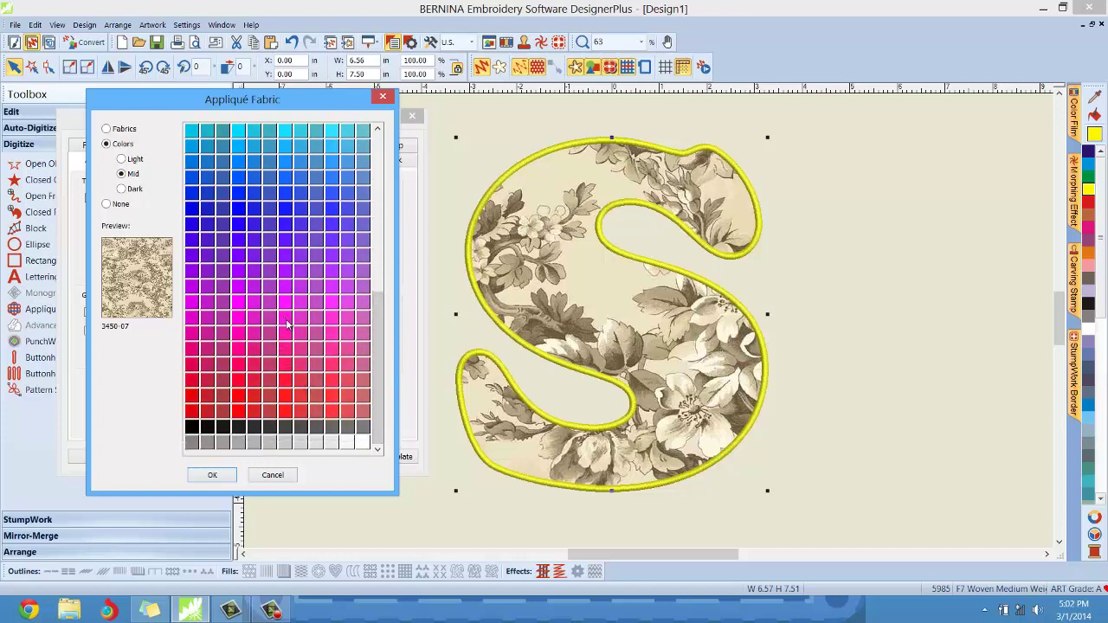
pyautogui.click(285, 321)
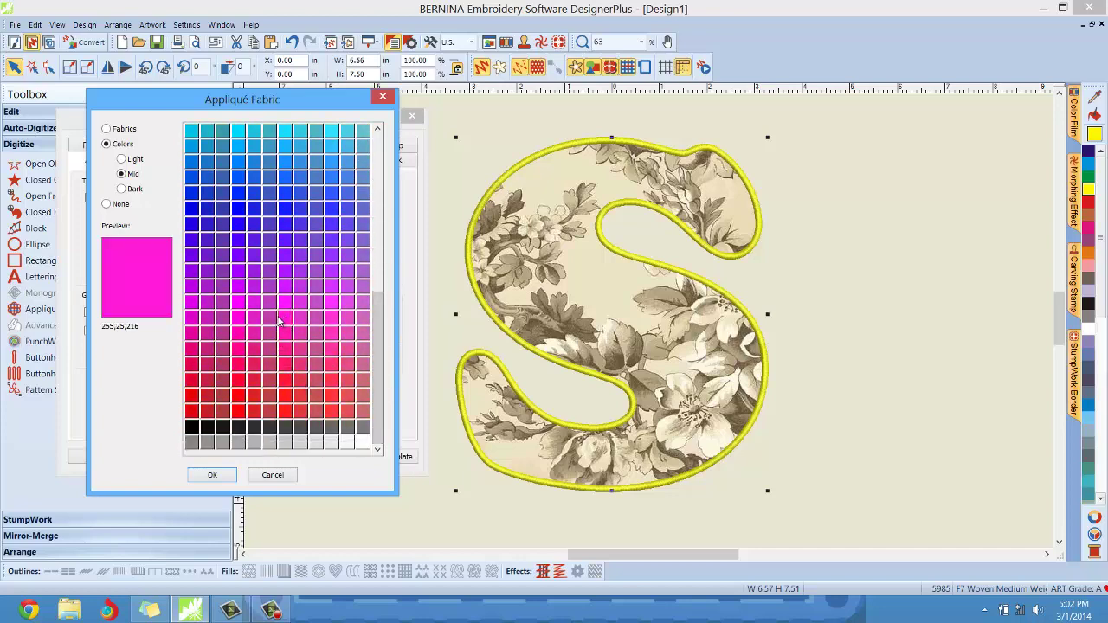
pyautogui.click(212, 474)
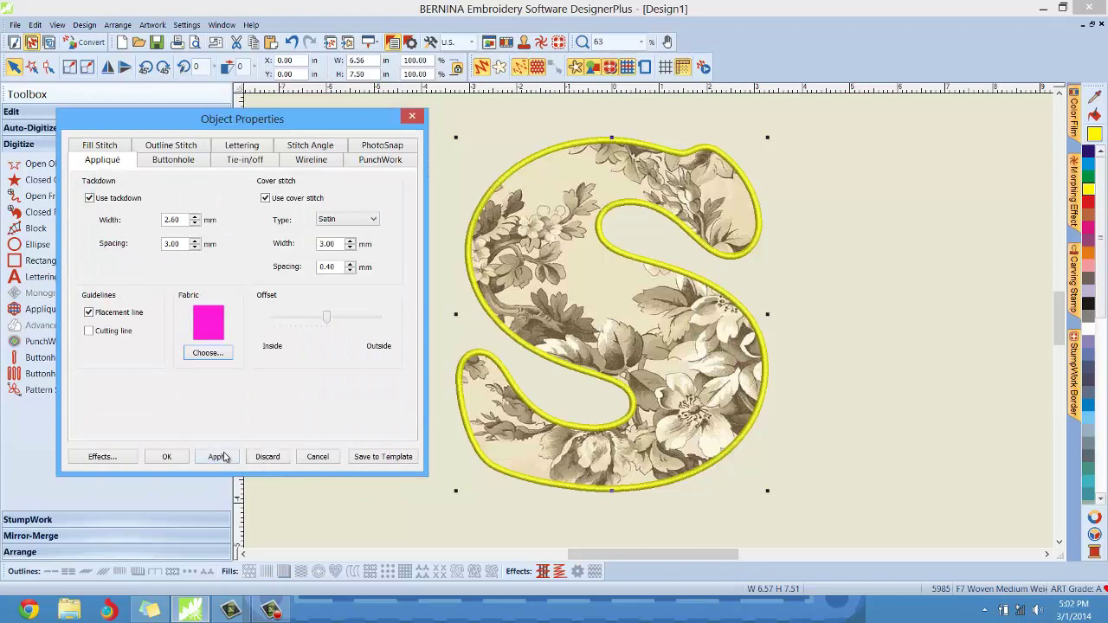
pyautogui.click(216, 456)
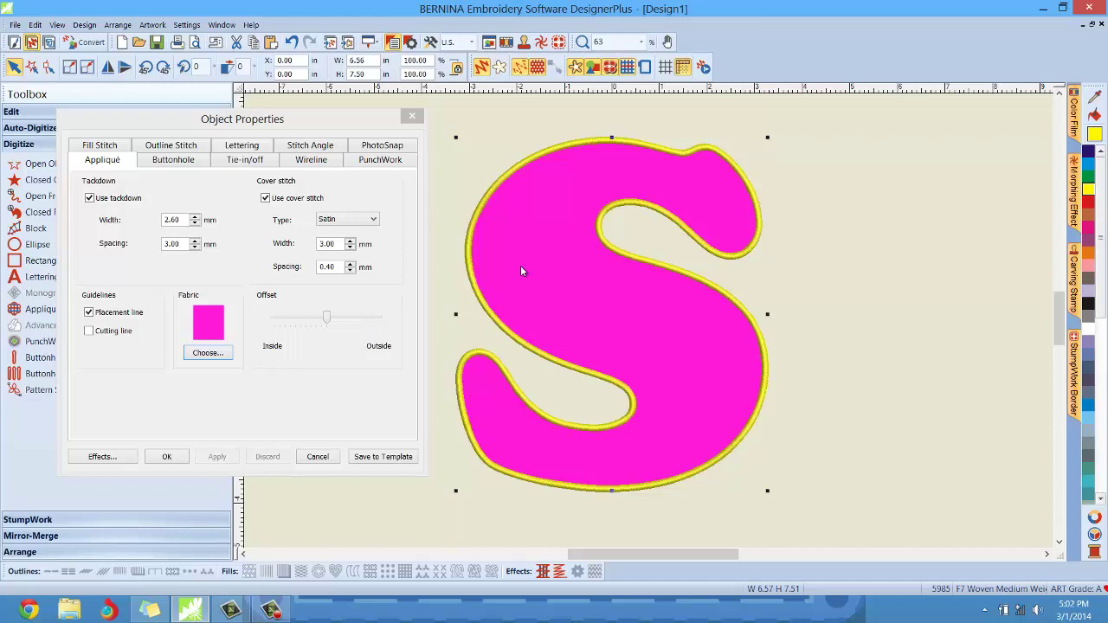
pyautogui.click(166, 456)
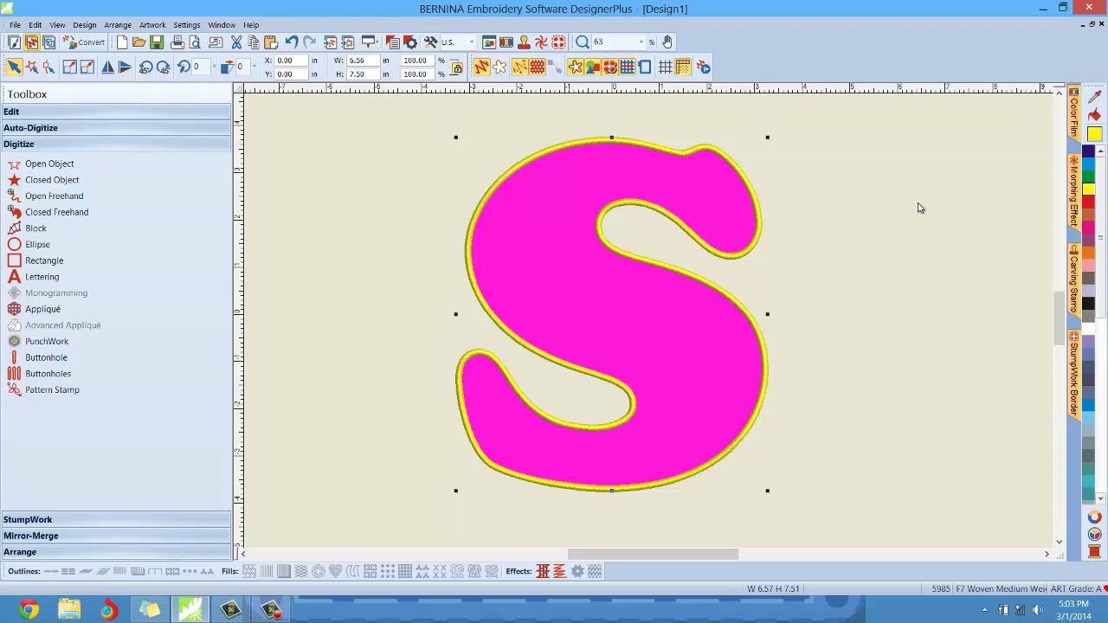
# - Break the letter S appliqué apart into its separate stitching layers
pyautogui.moveTo(1076, 123)
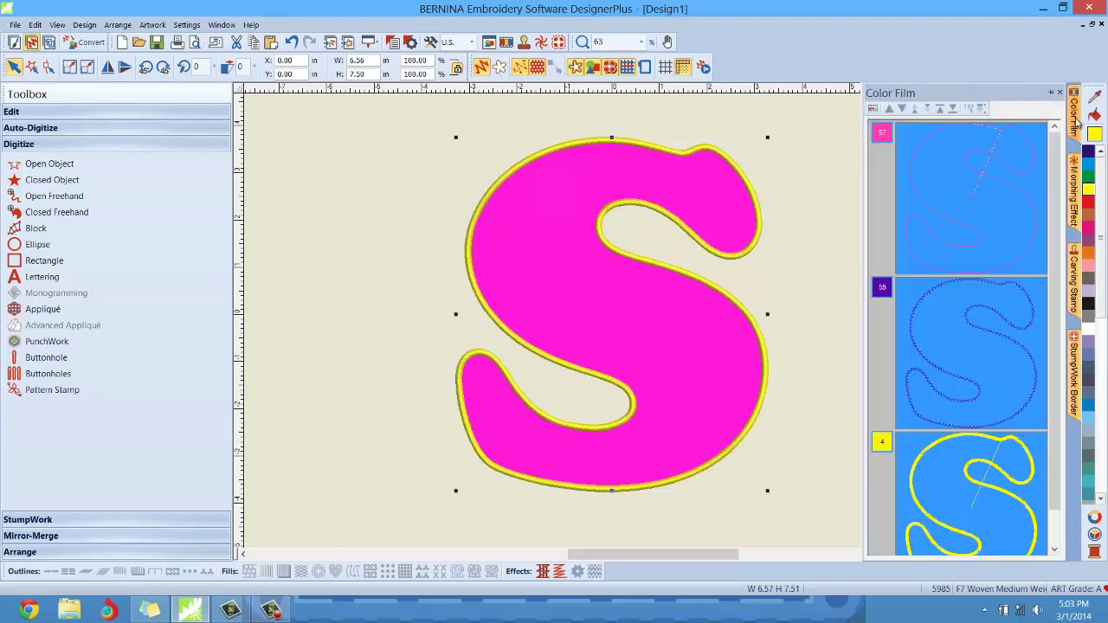
pyautogui.click(1009, 179)
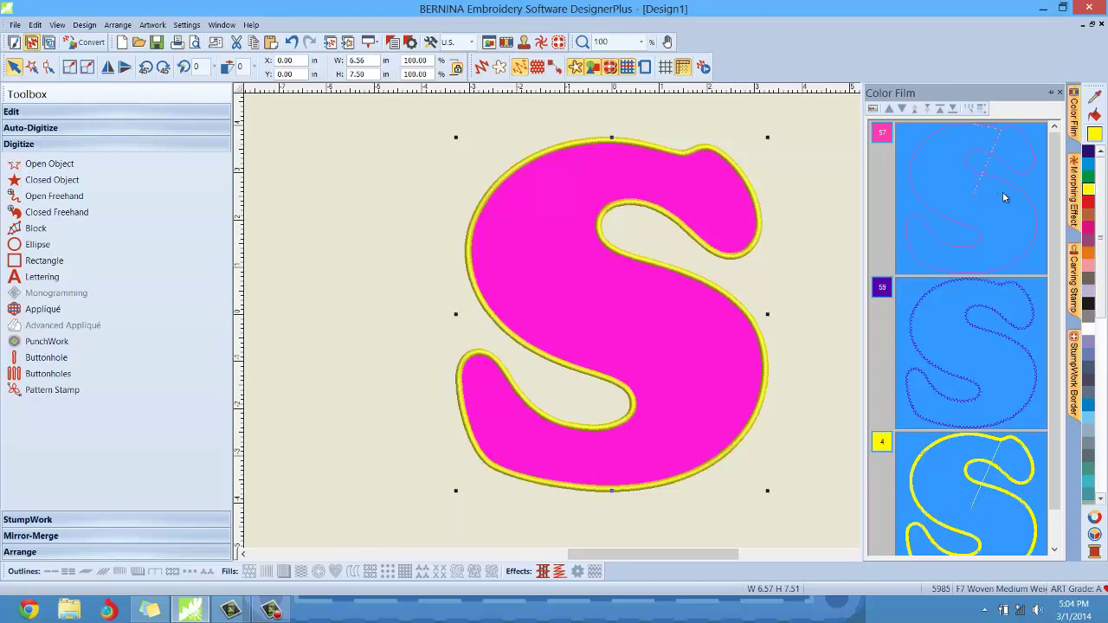
pyautogui.click(145, 113)
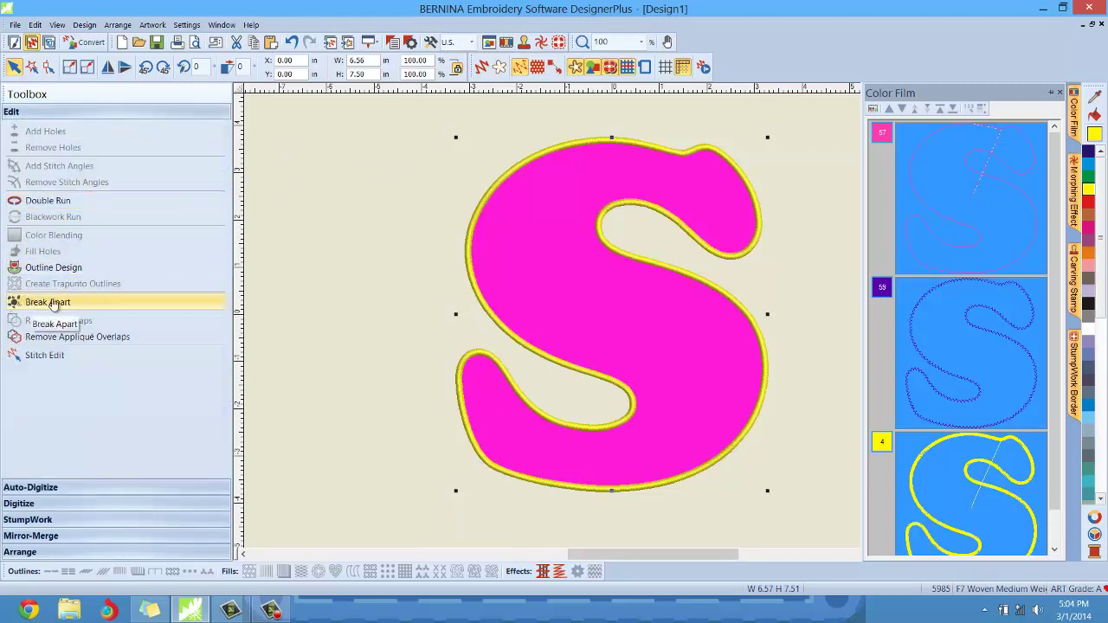
pyautogui.click(54, 303)
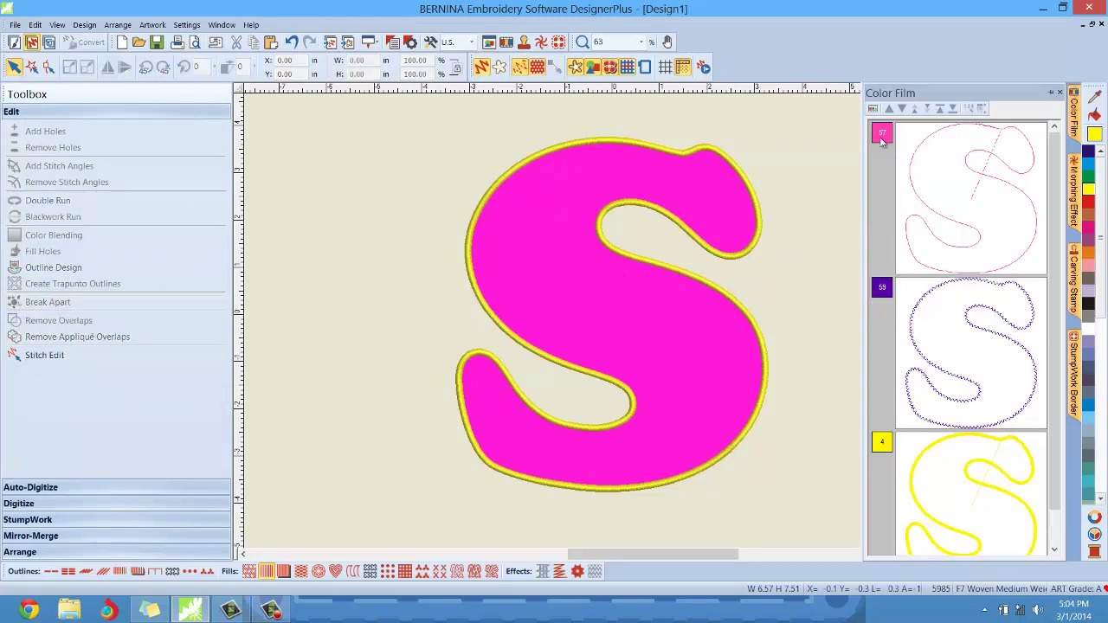
# - Select the placement, tackdown and cover stitch layers individually in Color Film to check that each is a separate object
pyautogui.click(933, 164)
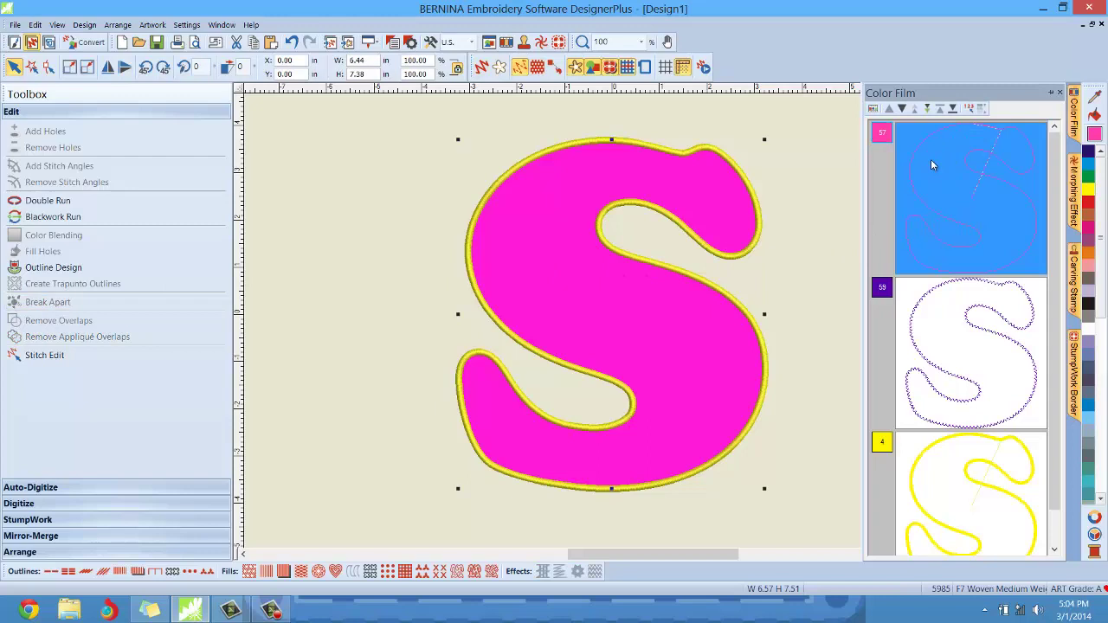
pyautogui.click(968, 373)
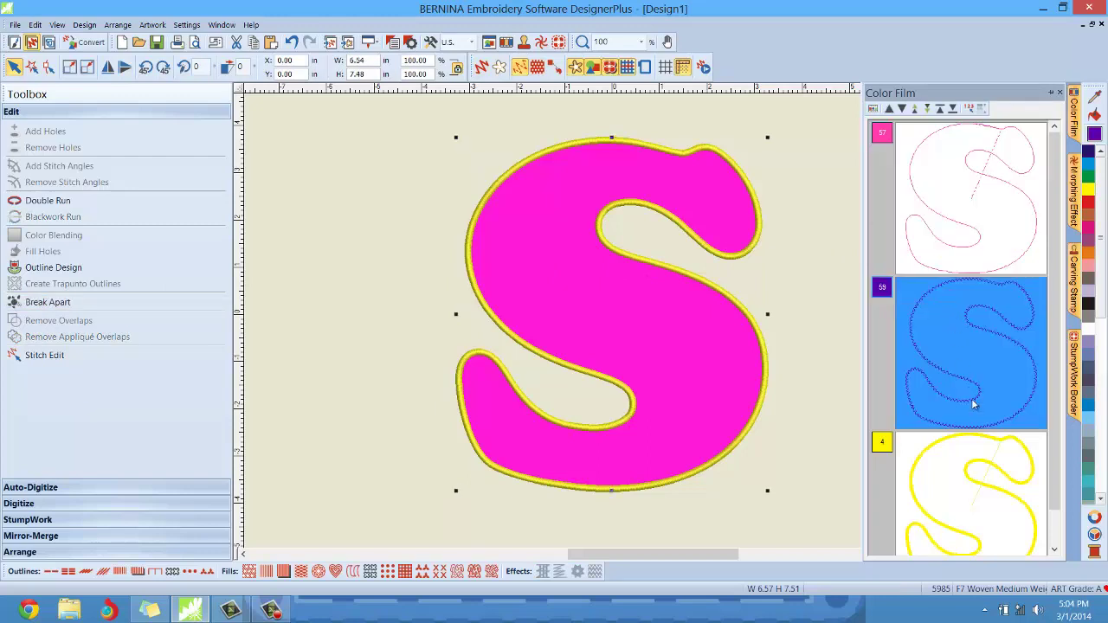
pyautogui.click(982, 487)
pyautogui.click(962, 329)
pyautogui.click(972, 492)
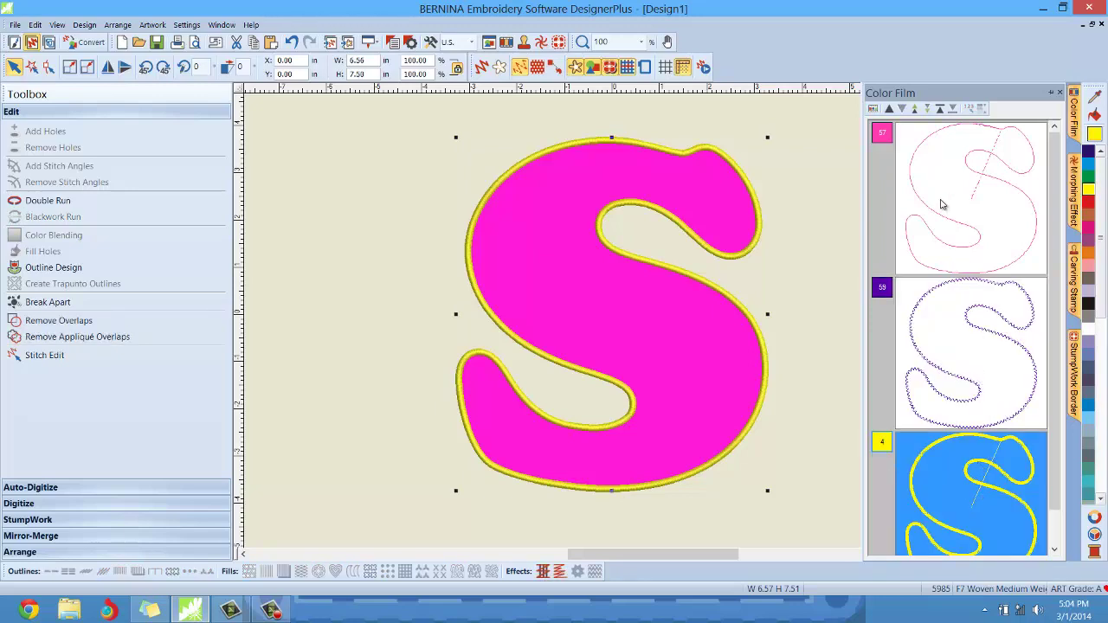
# - Duplicate the pink placement line as the last layer and move the copy onto the middle of the satin border
pyautogui.click(966, 171)
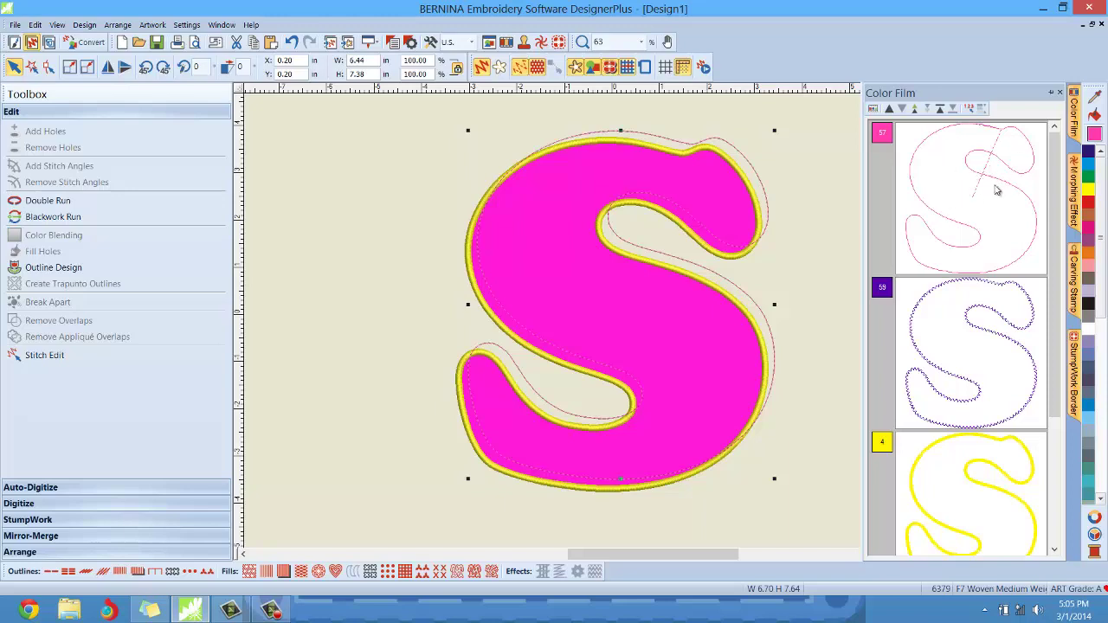
pyautogui.moveTo(1053, 180); pyautogui.dragTo(973, 460)
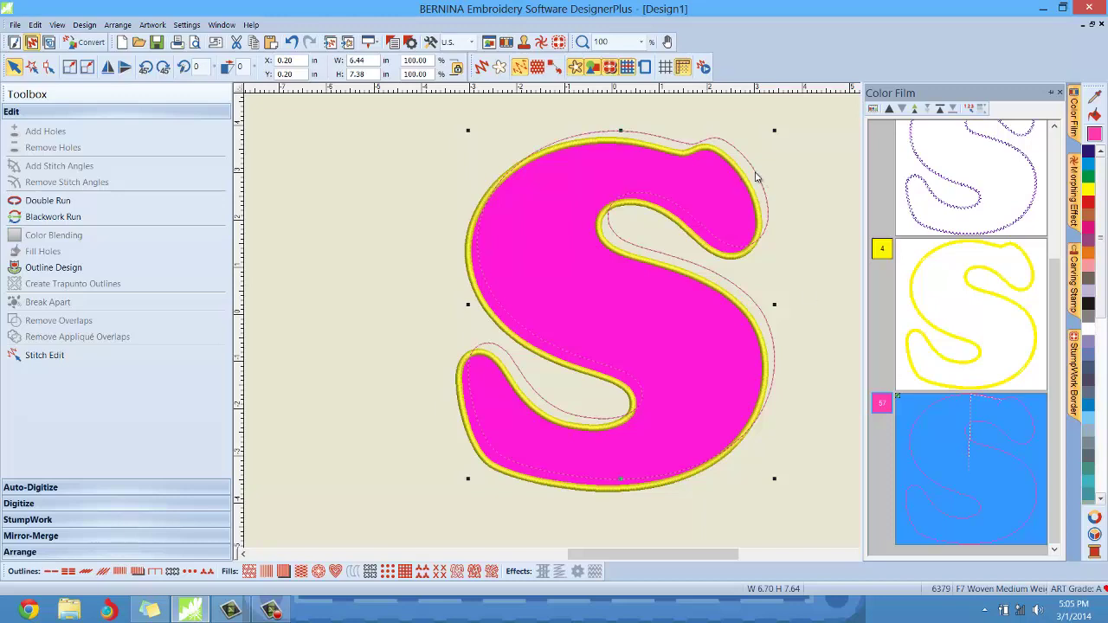
pyautogui.moveTo(755, 181); pyautogui.dragTo(749, 186)
pyautogui.scroll(1, 750, 186)
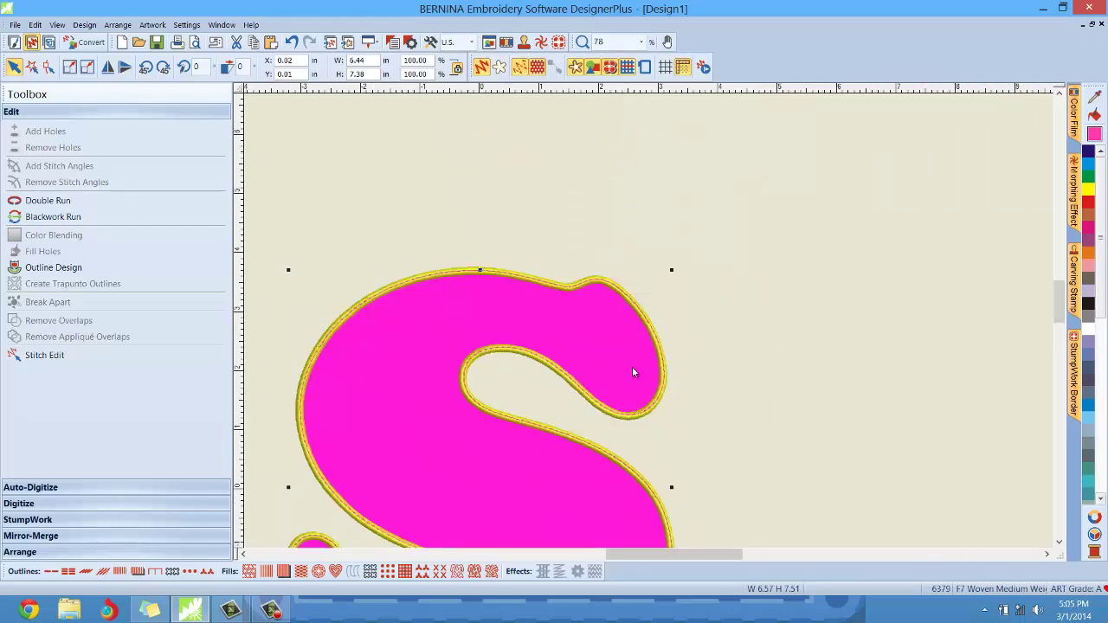
pyautogui.scroll(7, 648, 322)
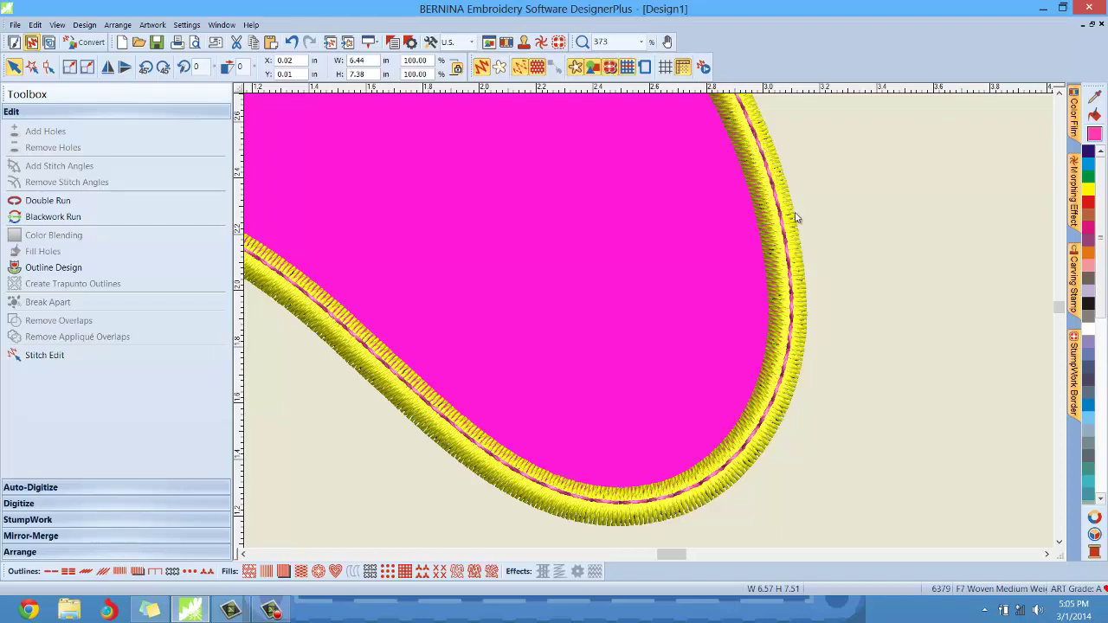
pyautogui.scroll(-6, 648, 320)
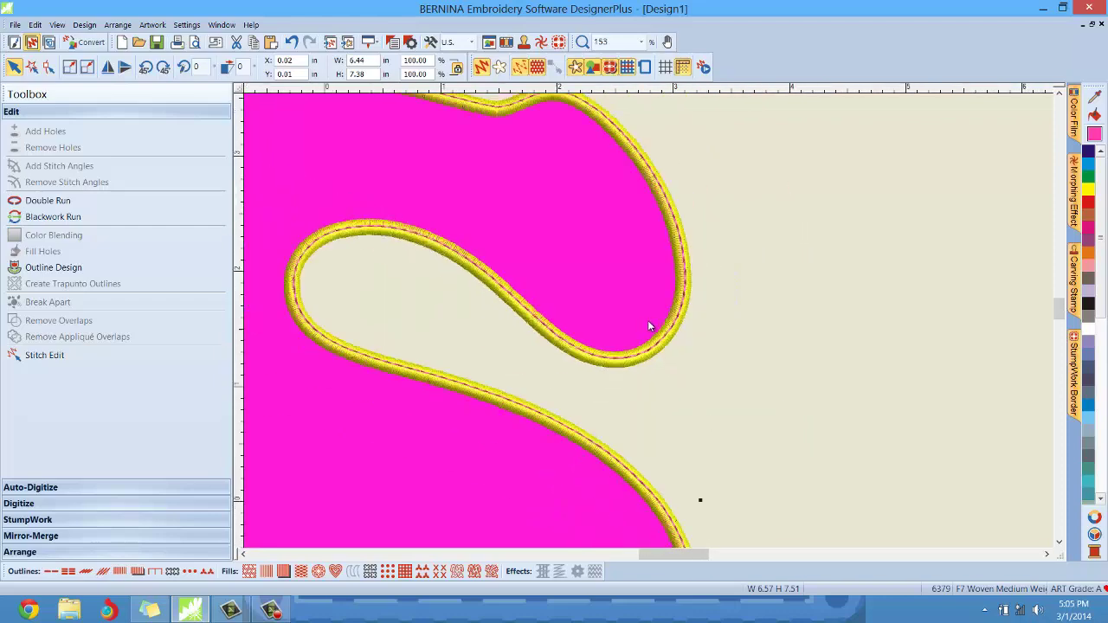
pyautogui.scroll(2, 646, 322)
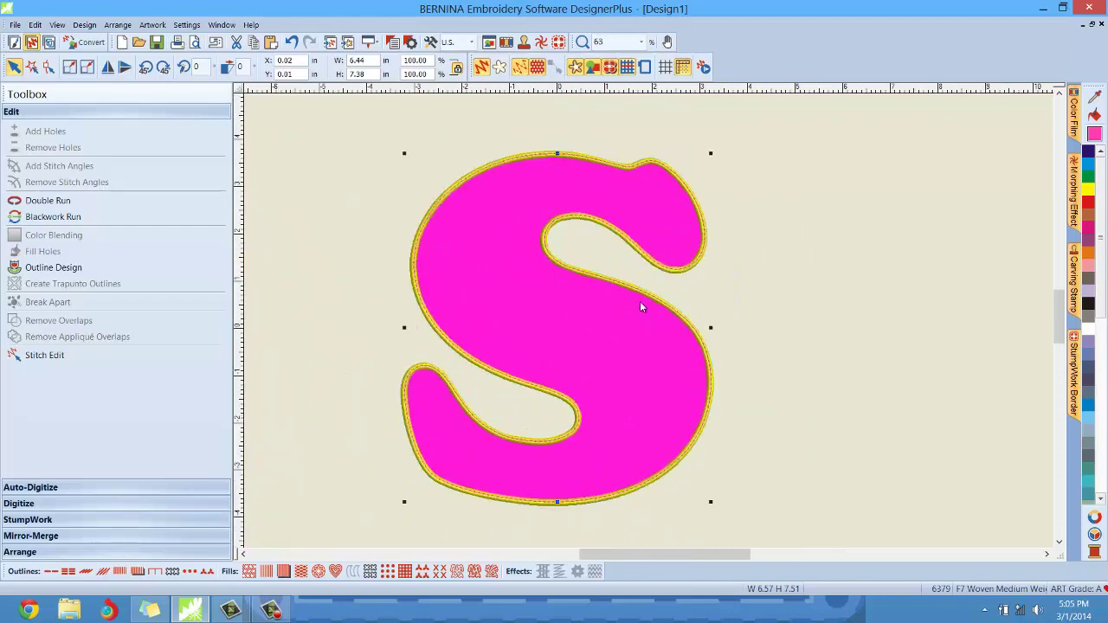
pyautogui.scroll(-3, 649, 329)
pyautogui.scroll(2, 636, 342)
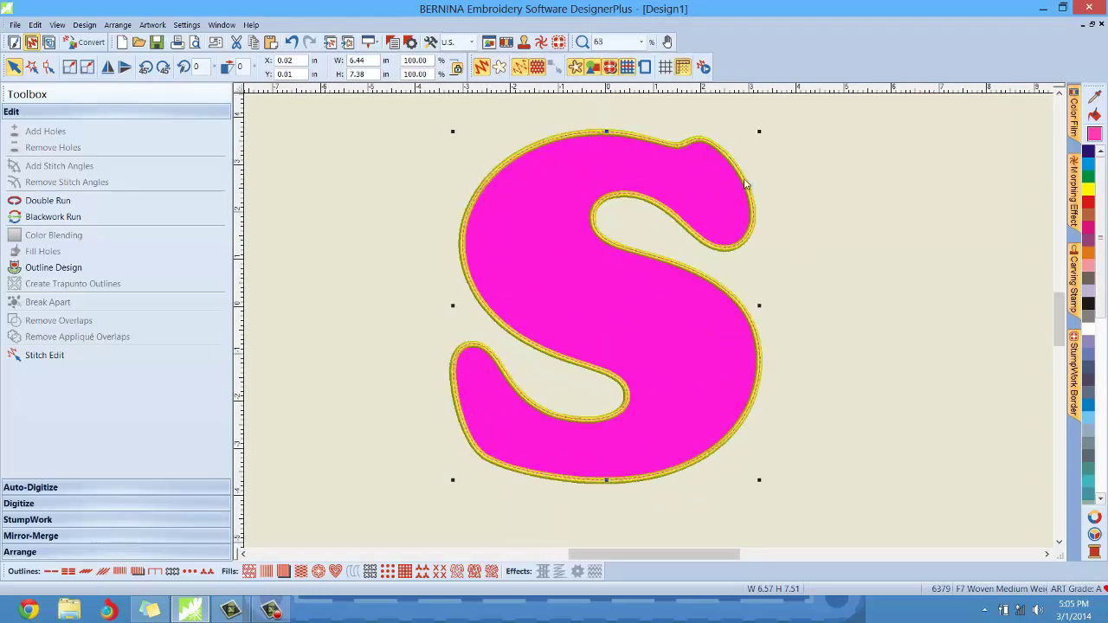
# - Try blue thread colors on the satin cover stitch layer, settle on turquoise, and inspect the border with its pink top stitching
pyautogui.click(951, 175)
pyautogui.click(1075, 117)
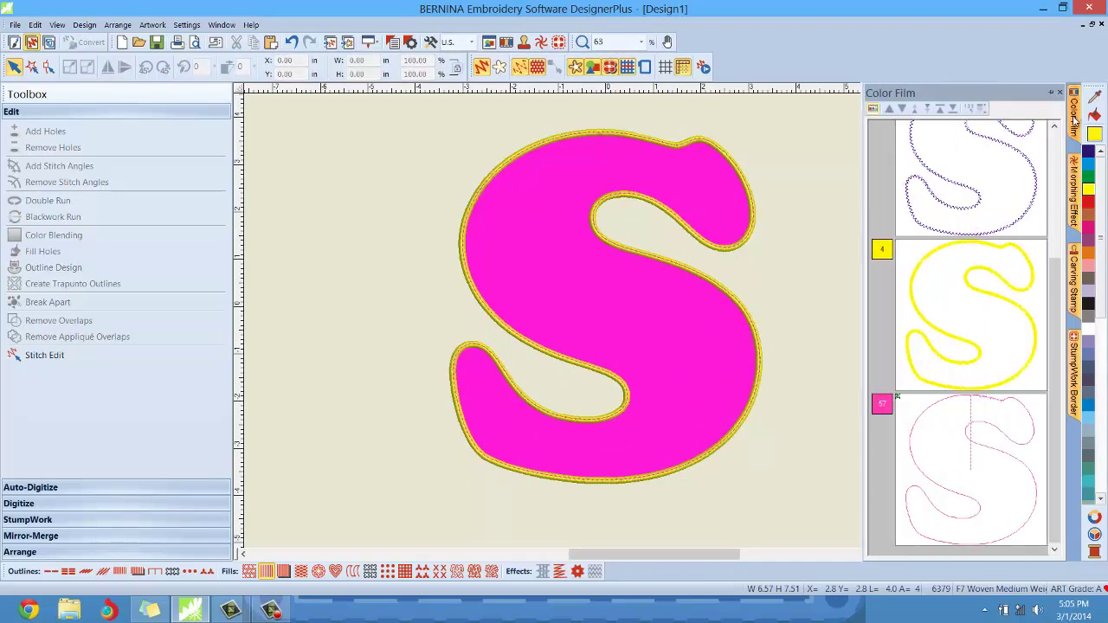
pyautogui.click(985, 362)
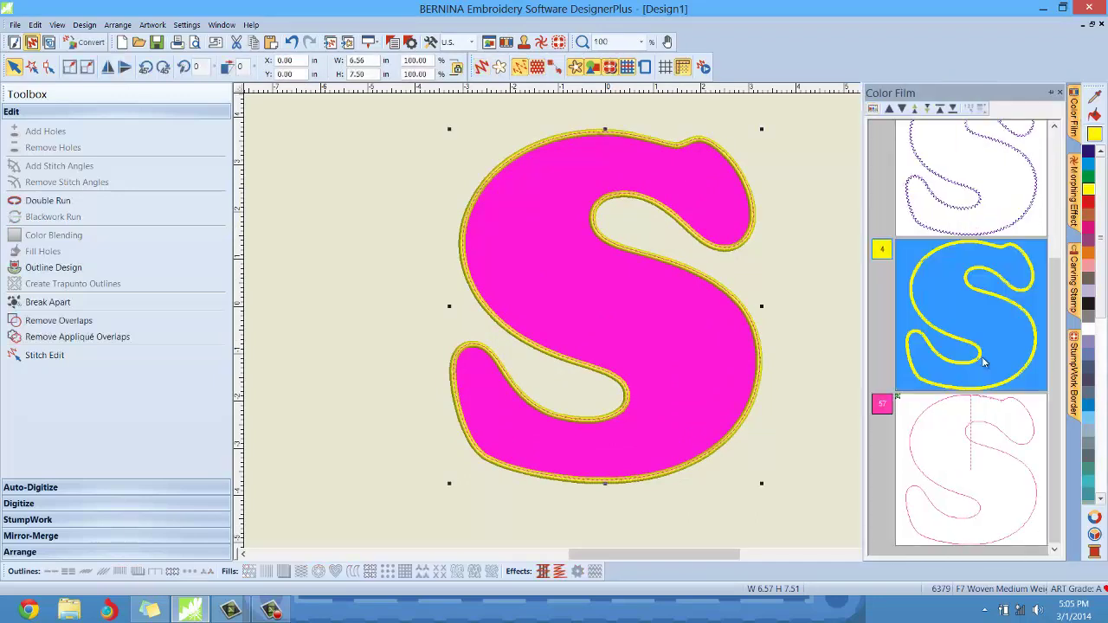
pyautogui.click(1089, 170)
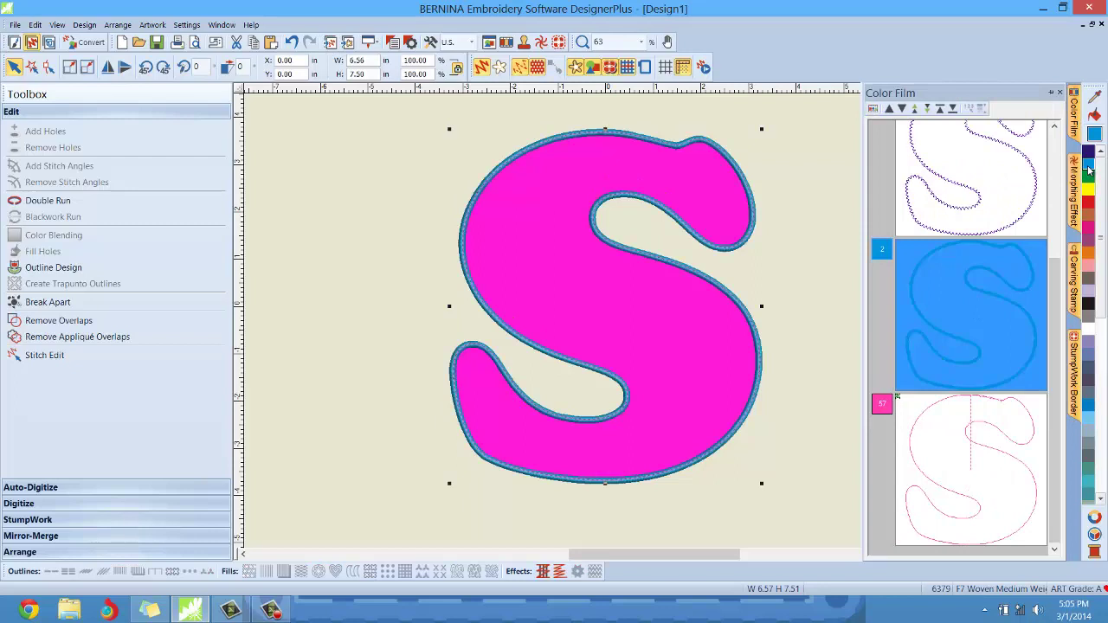
pyautogui.click(1087, 407)
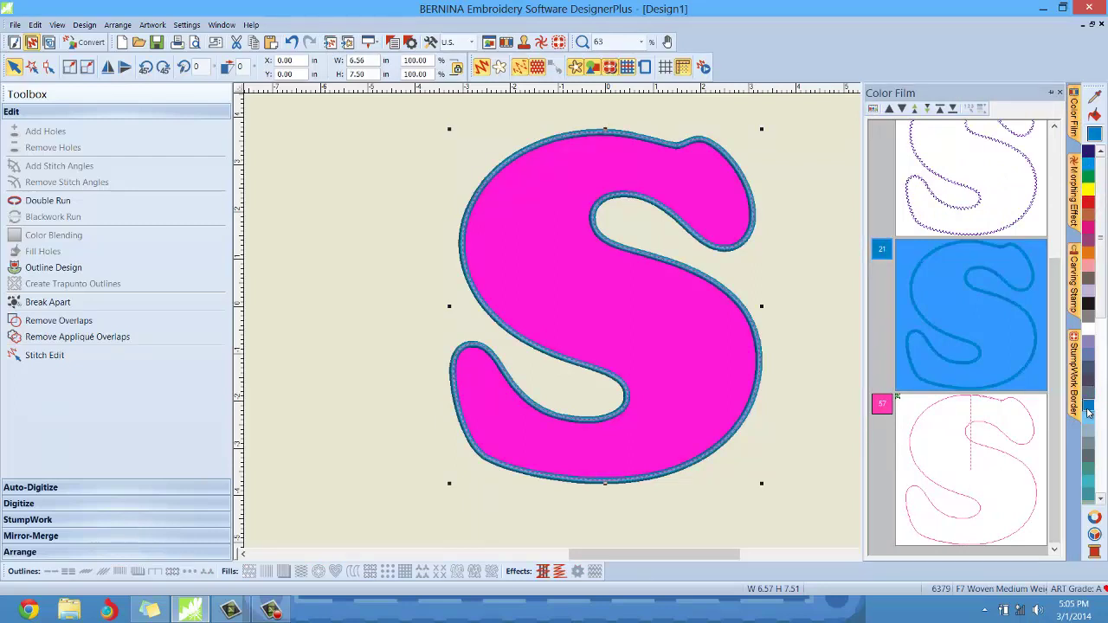
pyautogui.click(1090, 485)
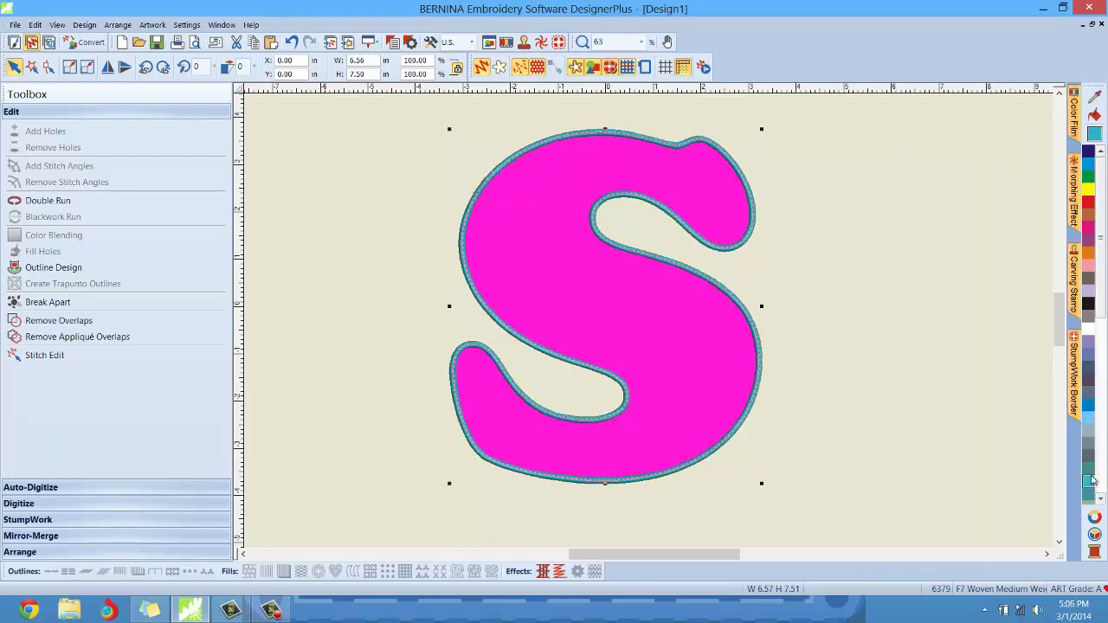
pyautogui.click(942, 298)
pyautogui.scroll(4, 650, 321)
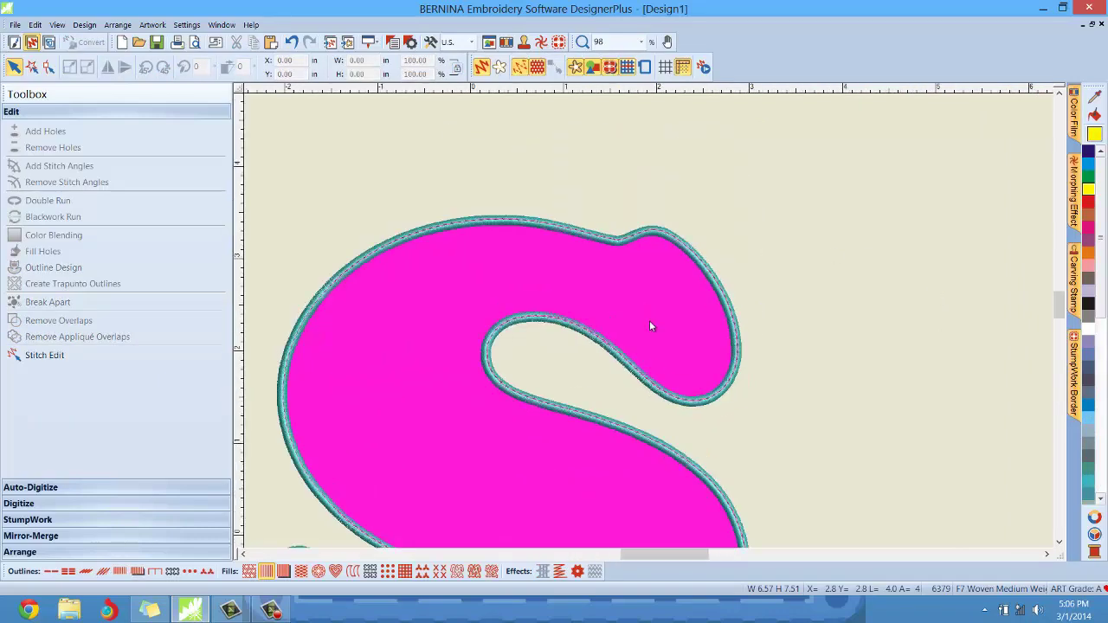
pyautogui.scroll(-1, 649, 320)
pyautogui.scroll(5, 649, 321)
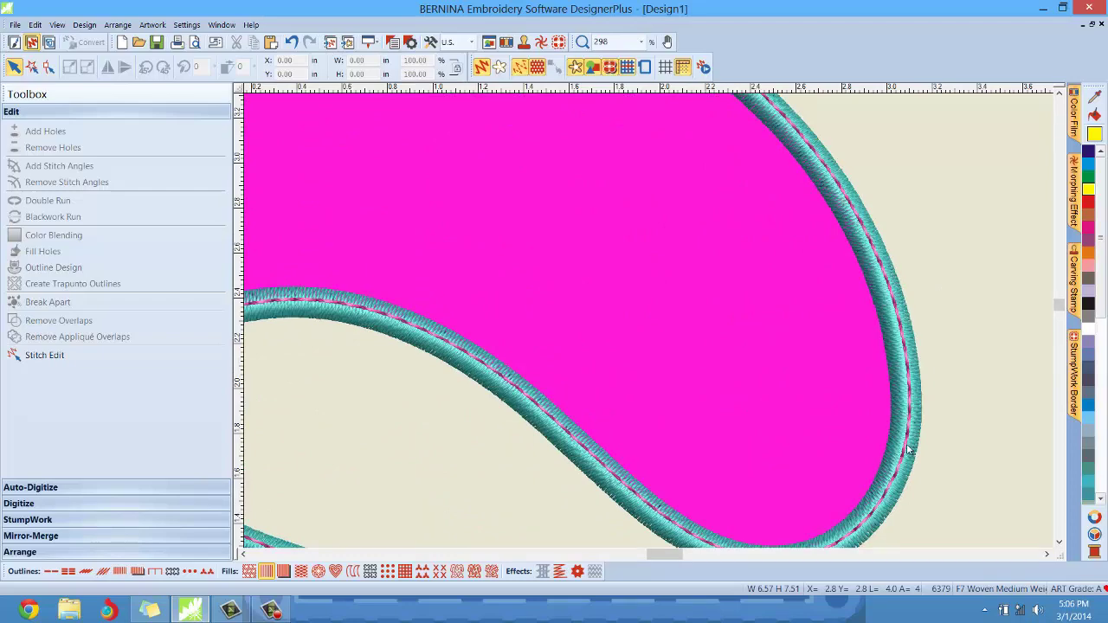
pyautogui.scroll(-5, 650, 328)
pyautogui.scroll(3, 650, 327)
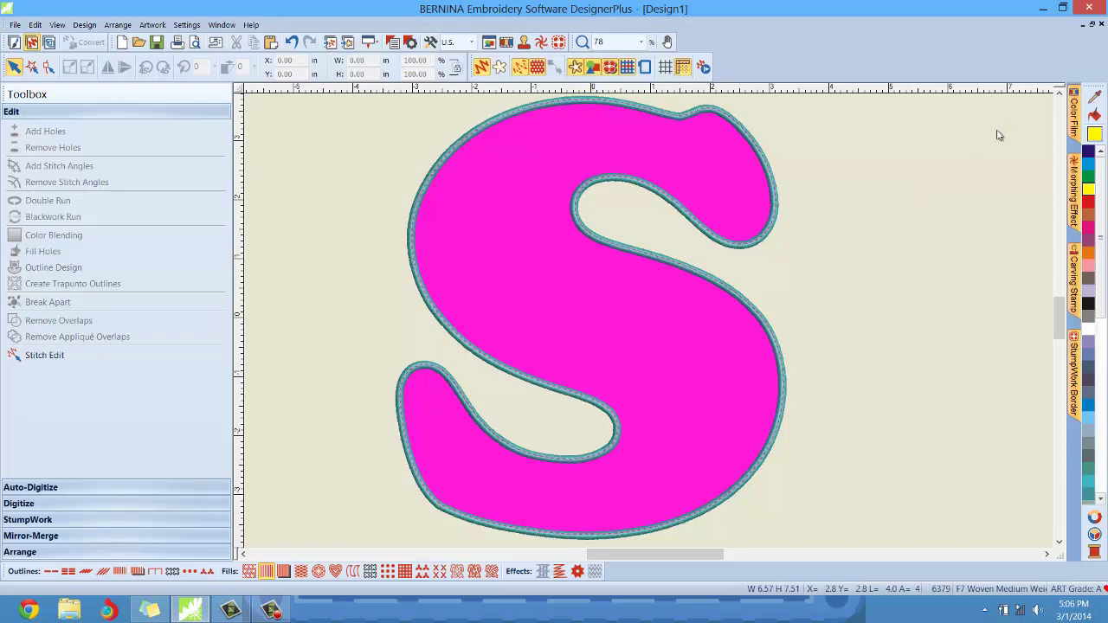
# - Change the outline type of the pink line on top of the satin border to Pattern Run and apply it
pyautogui.click(1077, 115)
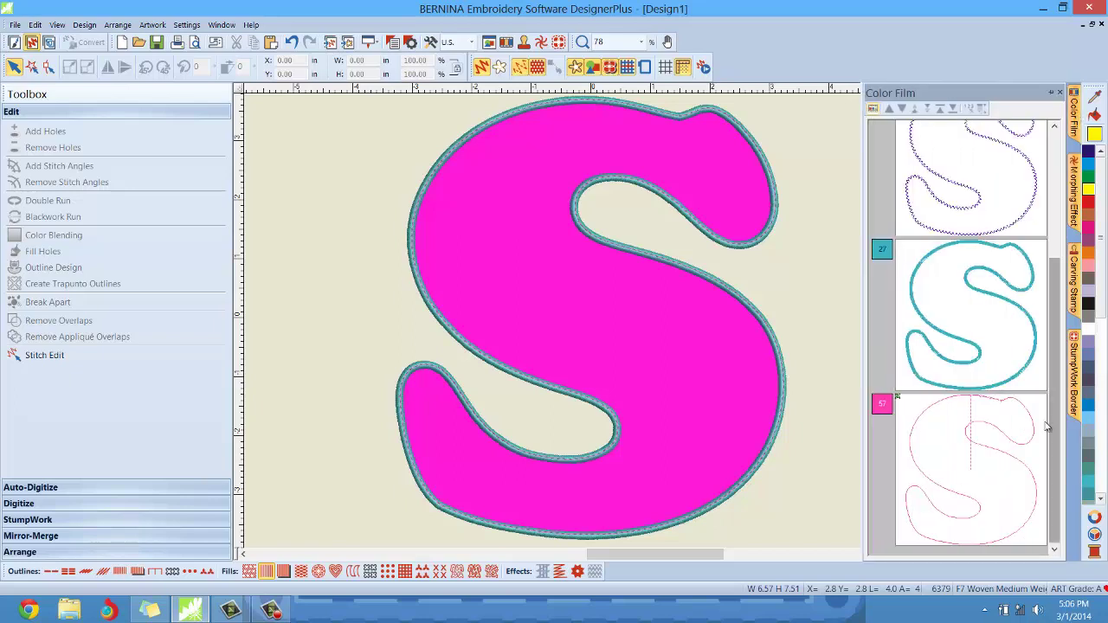
pyautogui.click(1007, 463)
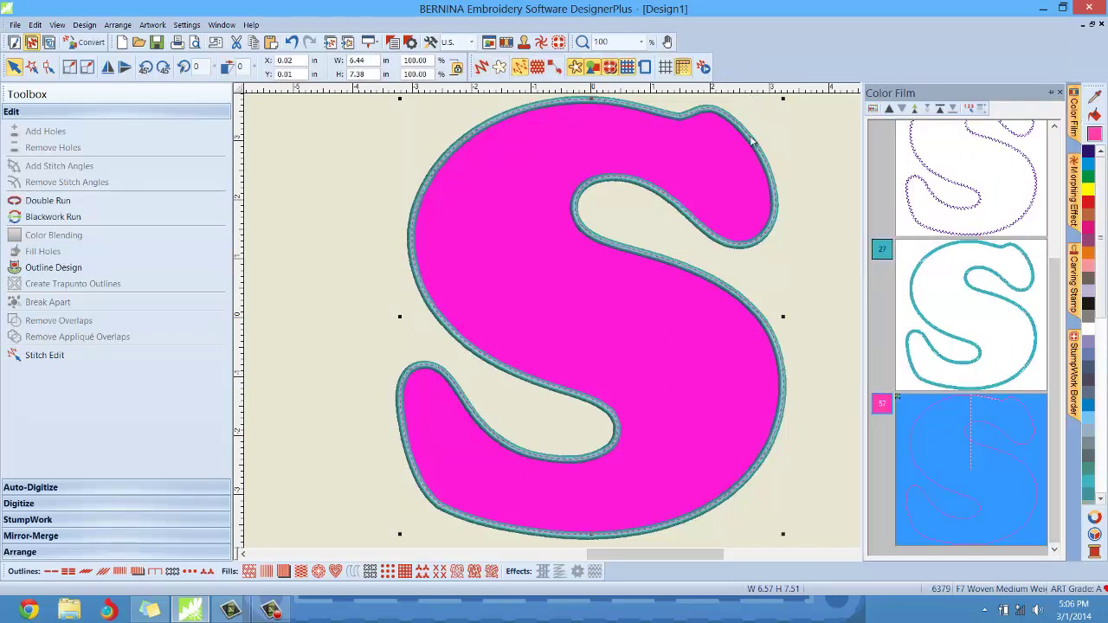
pyautogui.press('Escape')
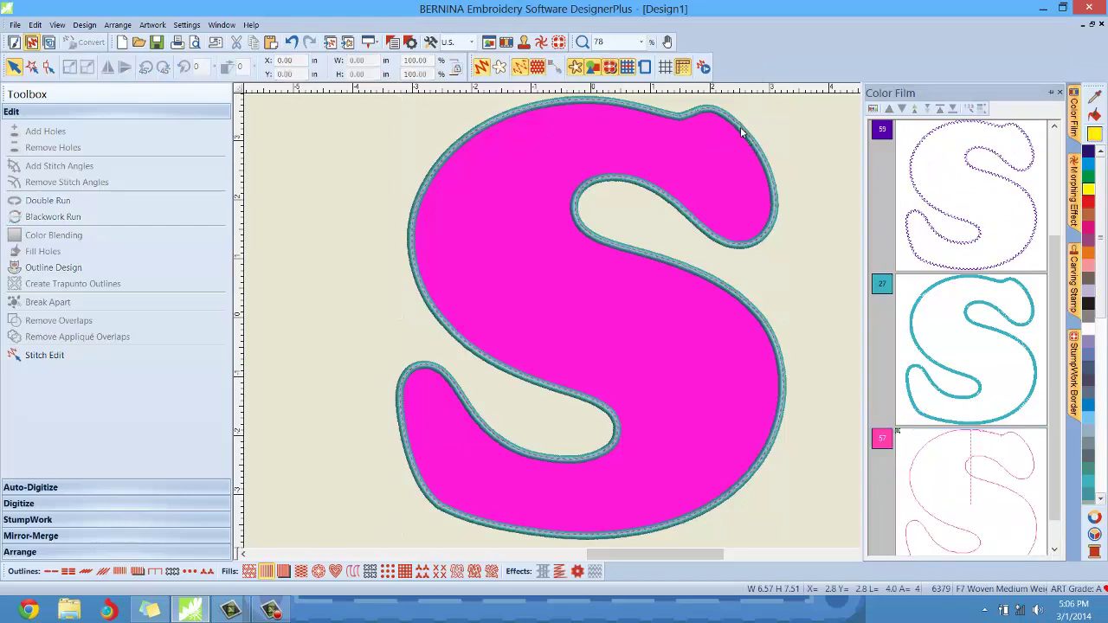
pyautogui.scroll(4, 658, 333)
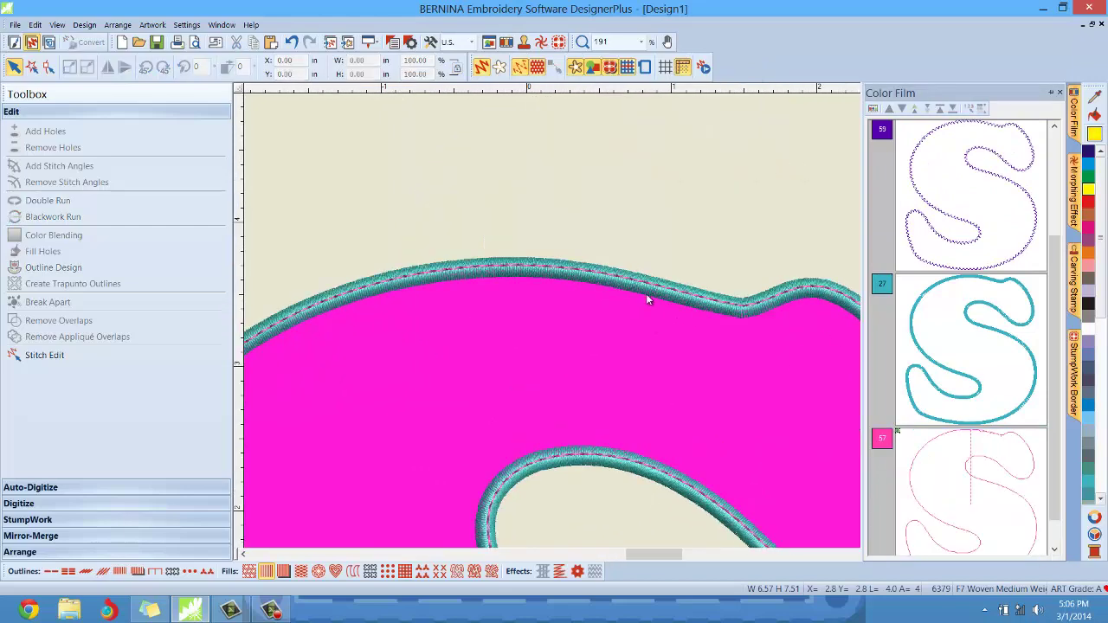
pyautogui.click(654, 288)
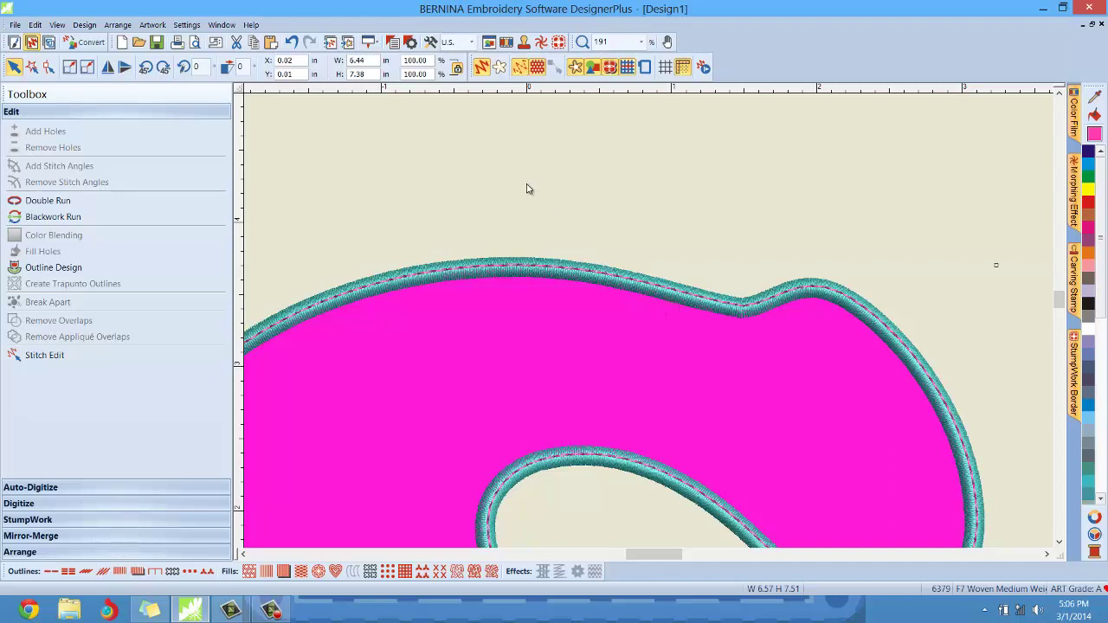
pyautogui.click(392, 44)
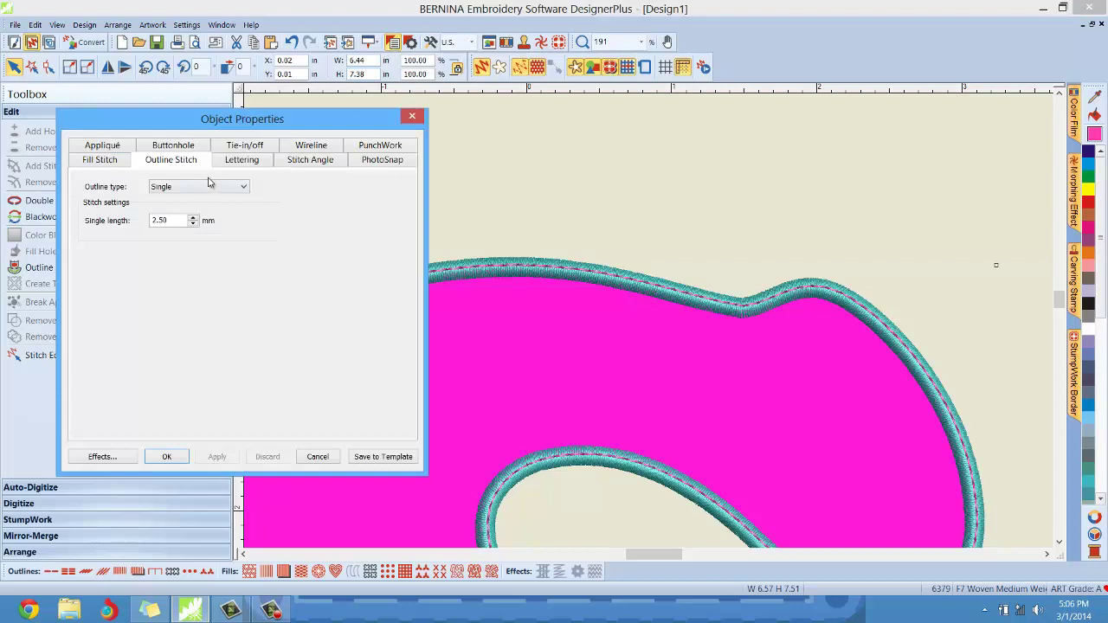
pyautogui.moveTo(277, 123); pyautogui.dragTo(251, 98)
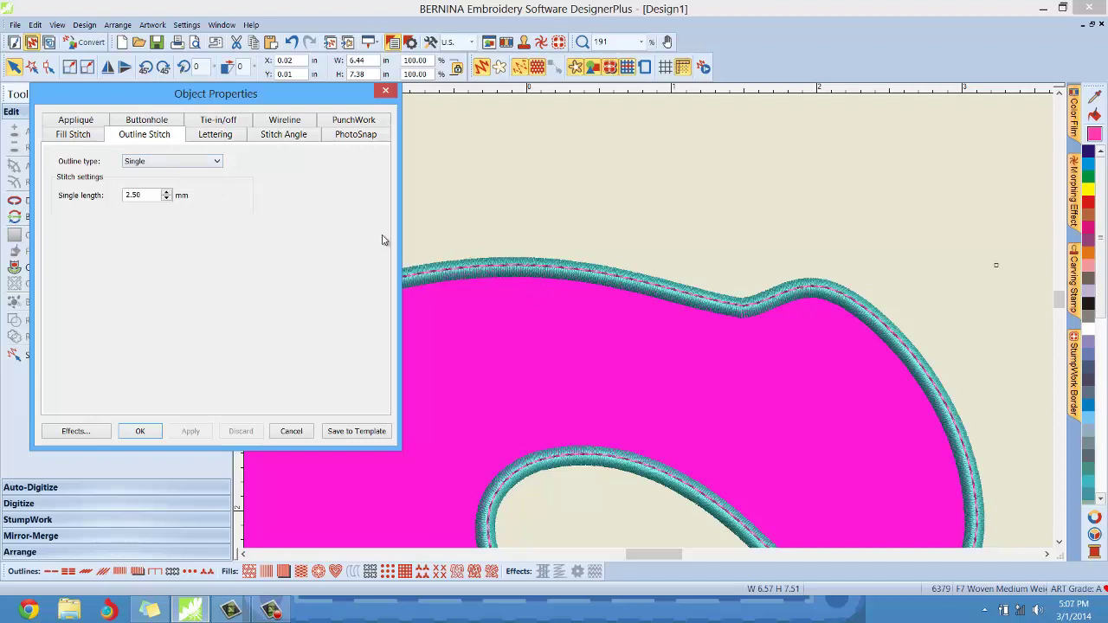
pyautogui.click(199, 167)
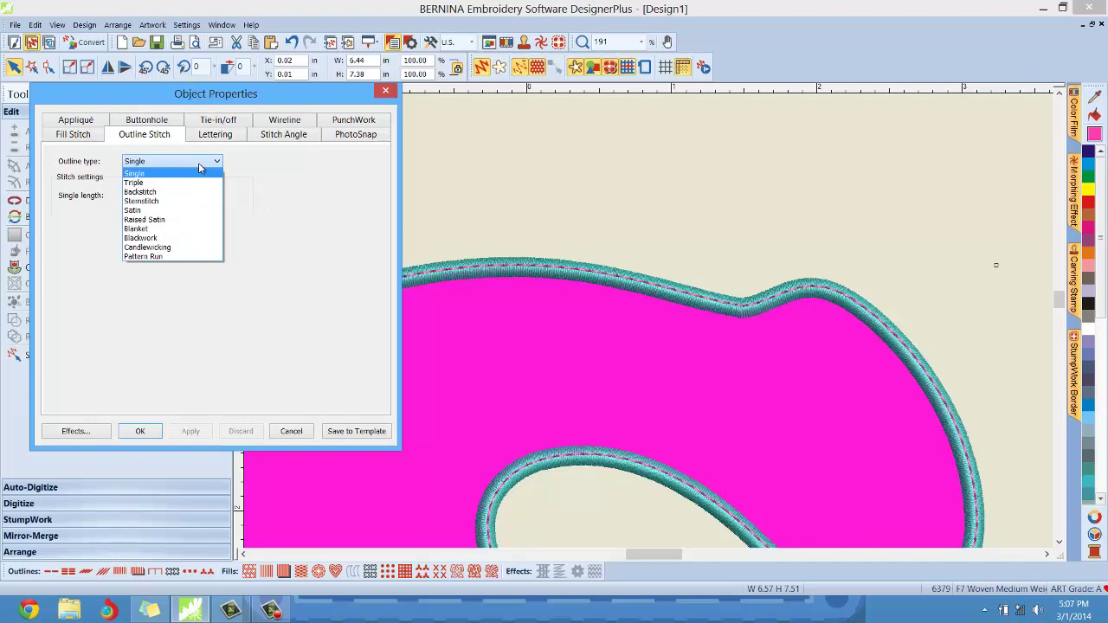
pyautogui.click(162, 256)
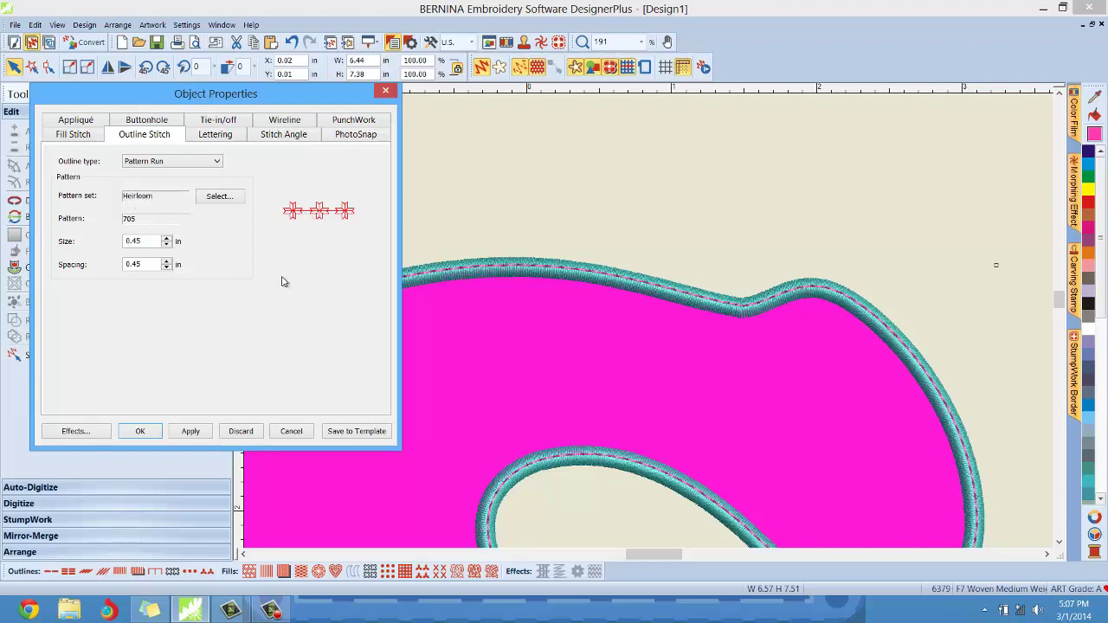
pyautogui.click(205, 431)
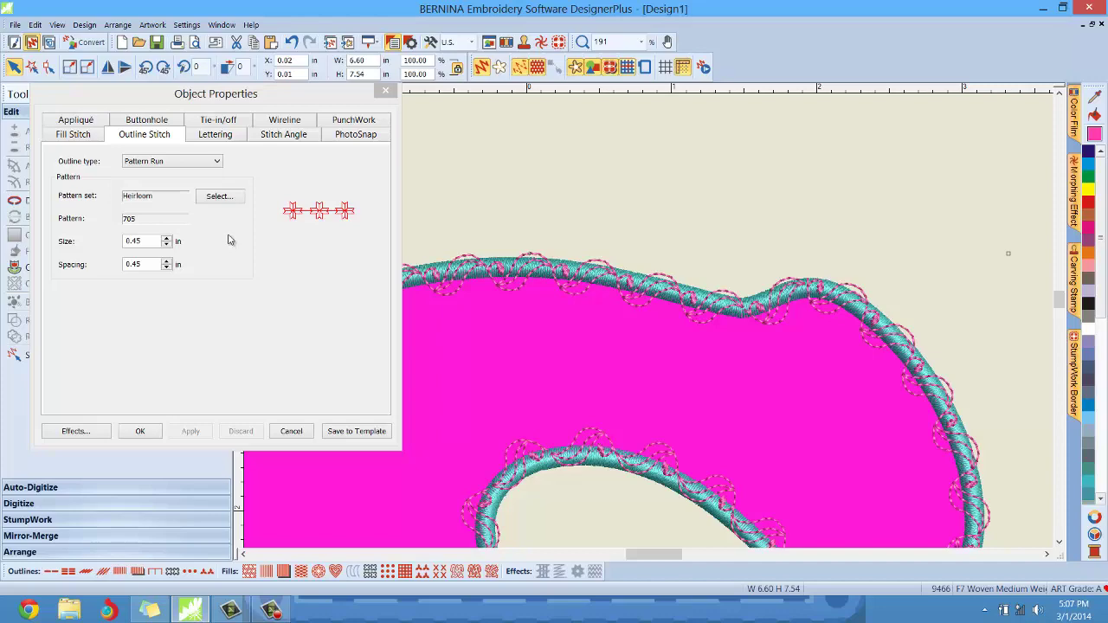
# - Switch the border line's pattern to a310 from the Quilting pattern set and apply it
pyautogui.click(218, 198)
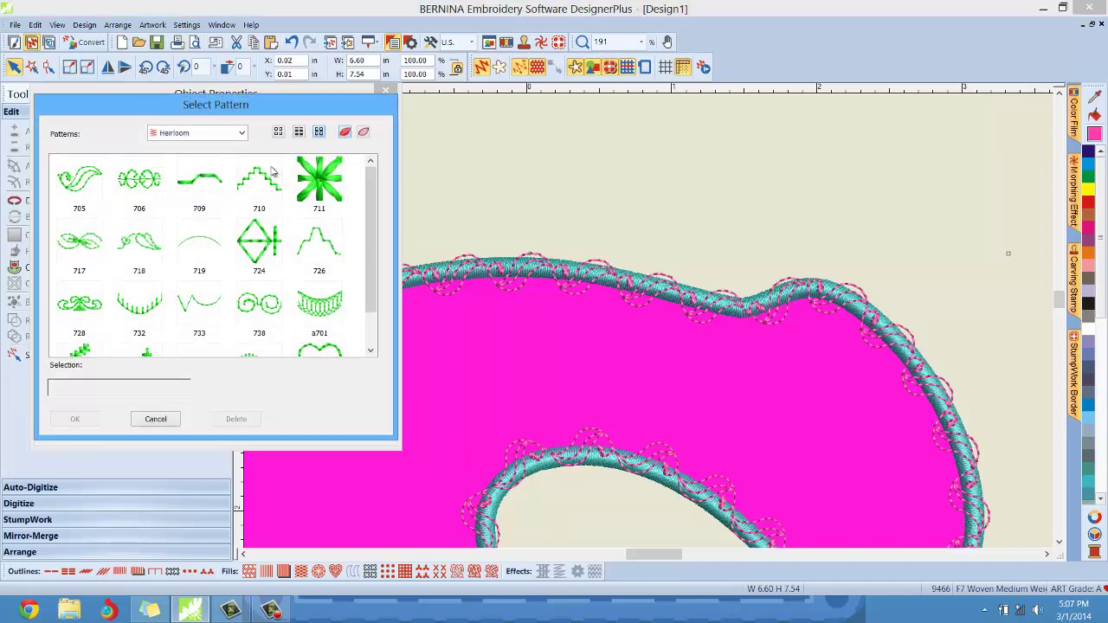
pyautogui.click(214, 135)
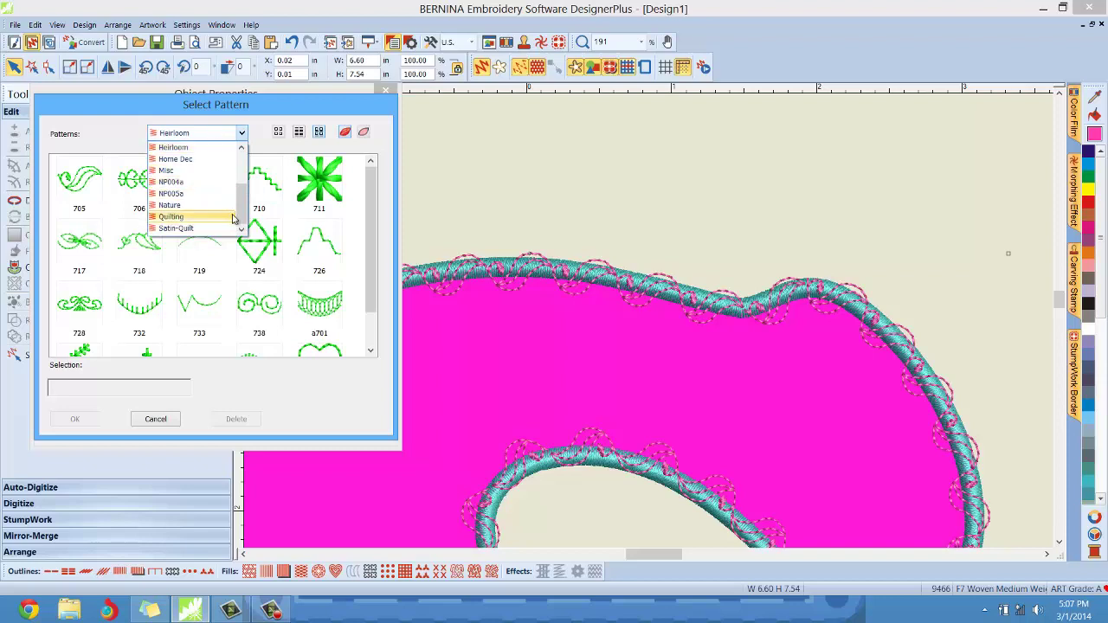
pyautogui.scroll(3, 235, 216)
pyautogui.scroll(-3, 240, 224)
pyautogui.scroll(3, 241, 227)
pyautogui.scroll(-3, 240, 225)
pyautogui.click(208, 217)
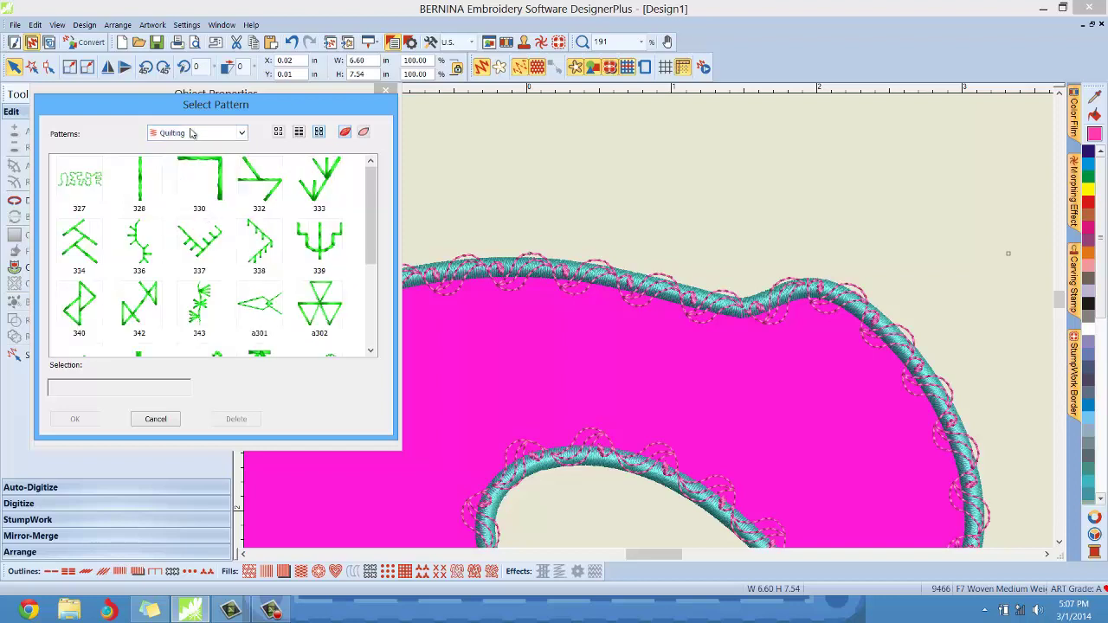
pyautogui.moveTo(370, 180); pyautogui.dragTo(372, 270)
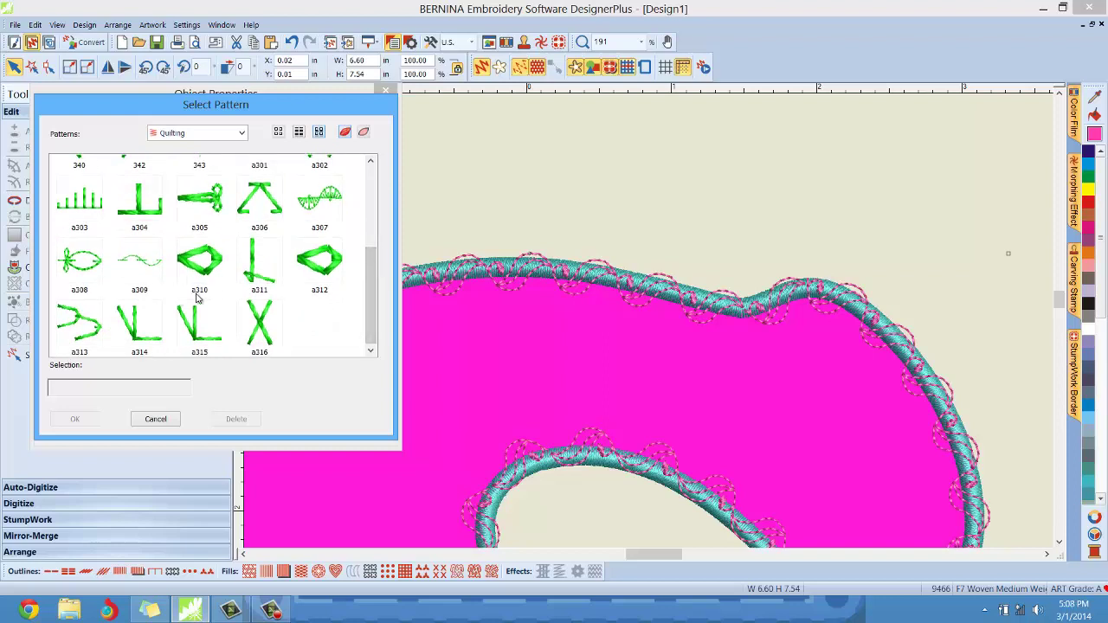
pyautogui.click(212, 265)
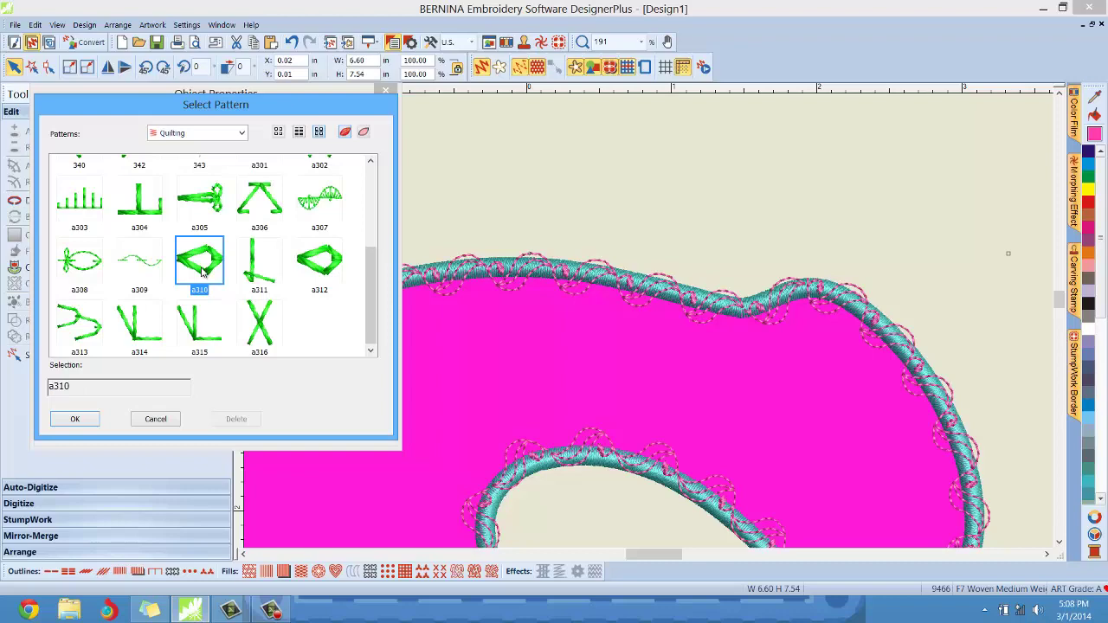
pyautogui.click(78, 420)
pyautogui.click(190, 431)
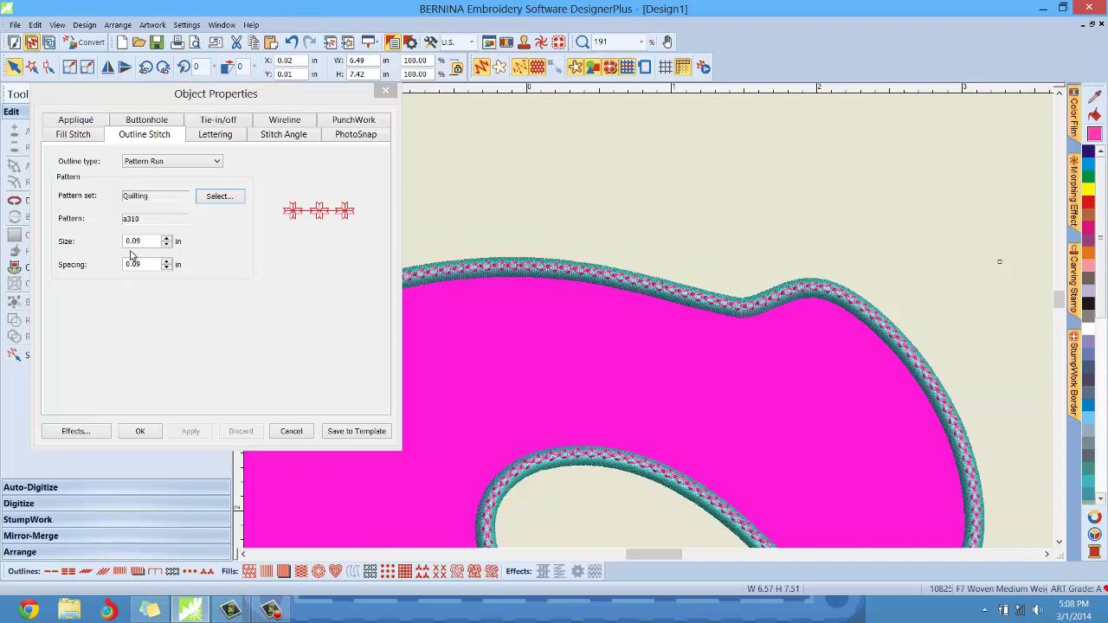
# - Try a size and spacing of 0.15 in for the border's a310 pattern
pyautogui.moveTo(147, 245)
pyautogui.doubleClick(134, 241)
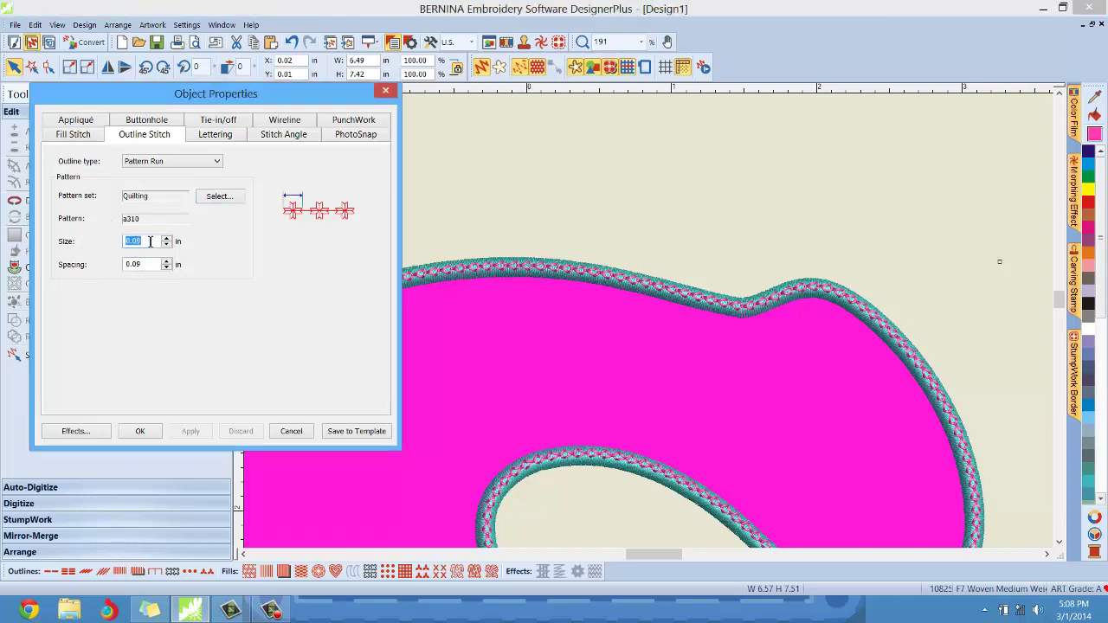
pyautogui.write('.15')
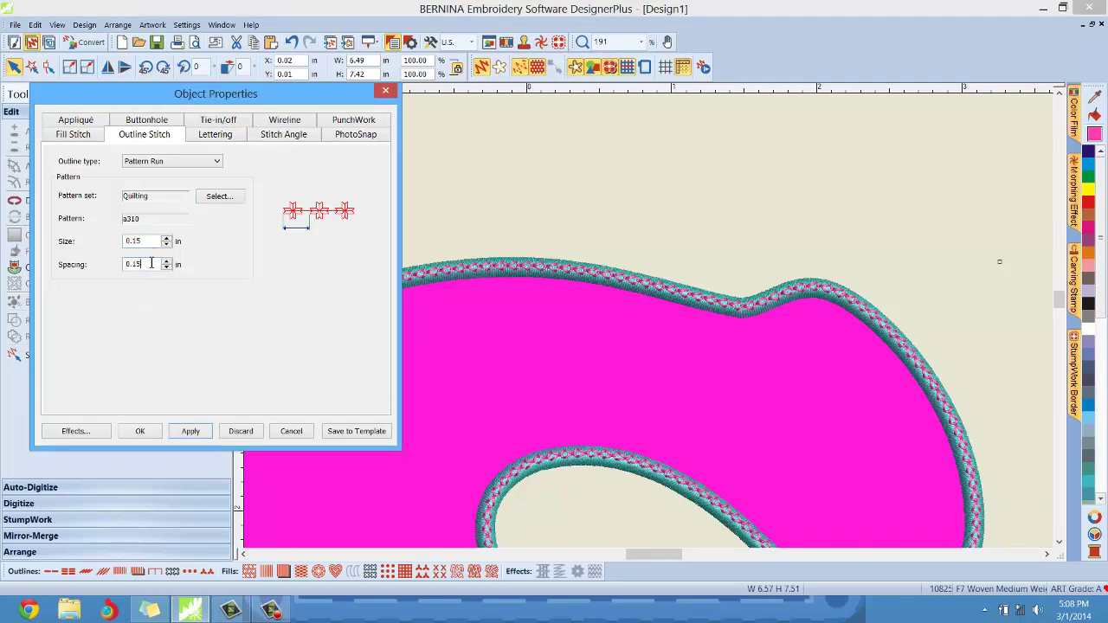
pyautogui.click(191, 431)
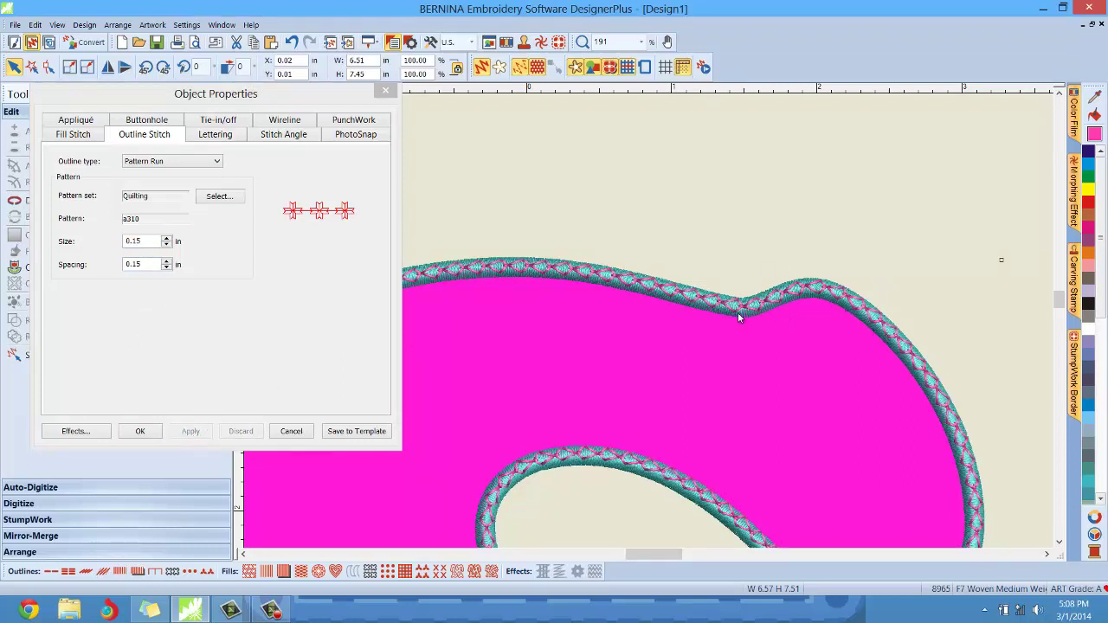
# - Set both the size and the spacing of the border's a310 pattern to 0.10 in and accept the properties
pyautogui.click(166, 268)
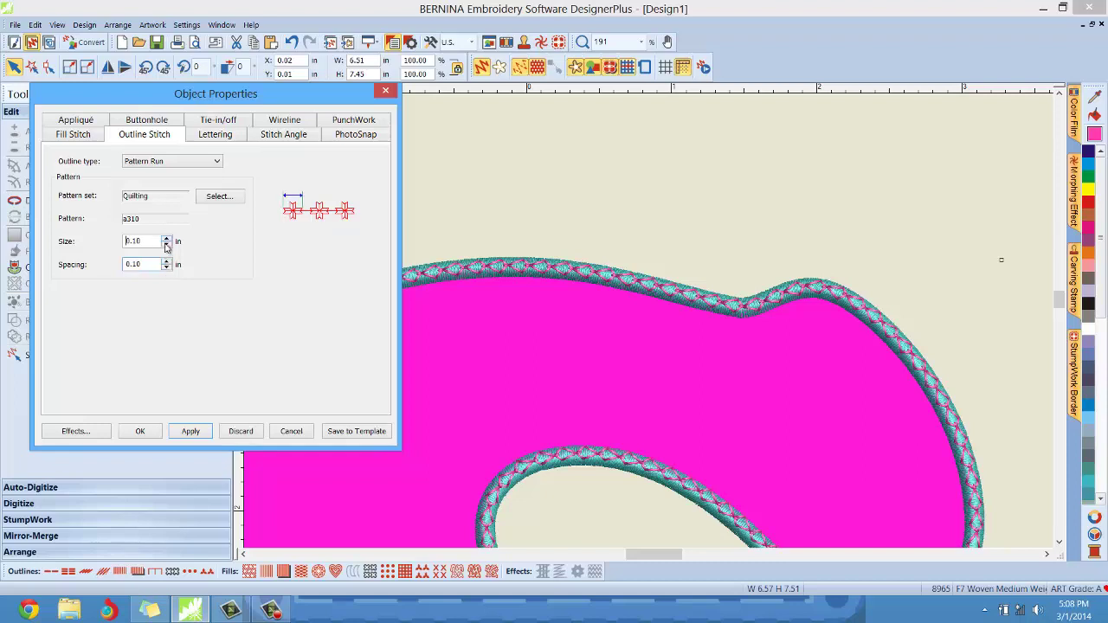
pyautogui.click(166, 245)
pyautogui.click(190, 431)
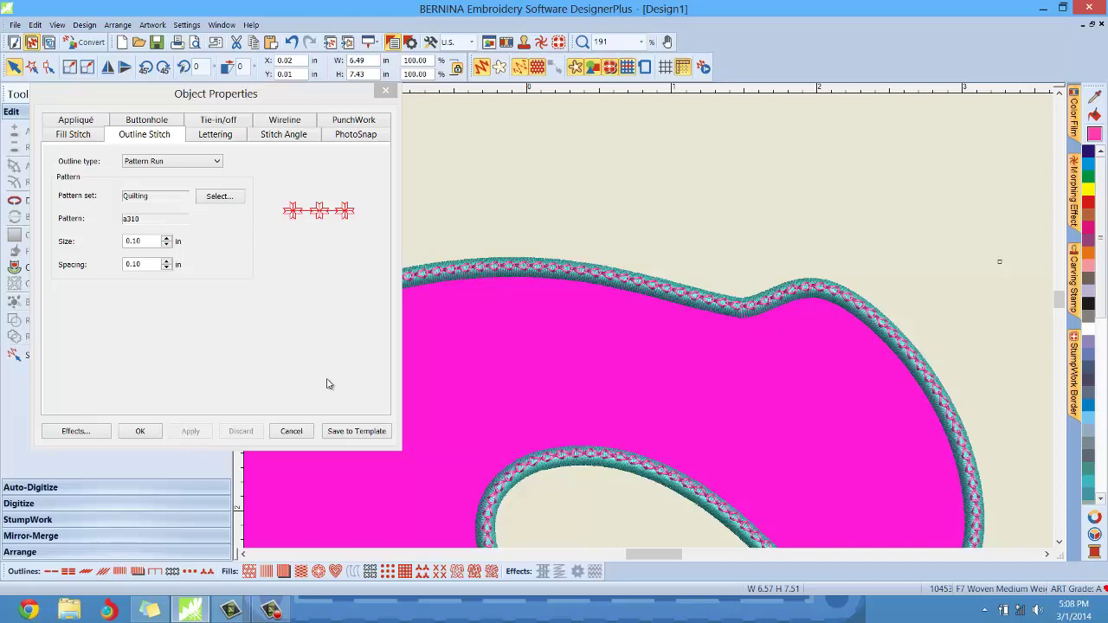
pyautogui.click(142, 432)
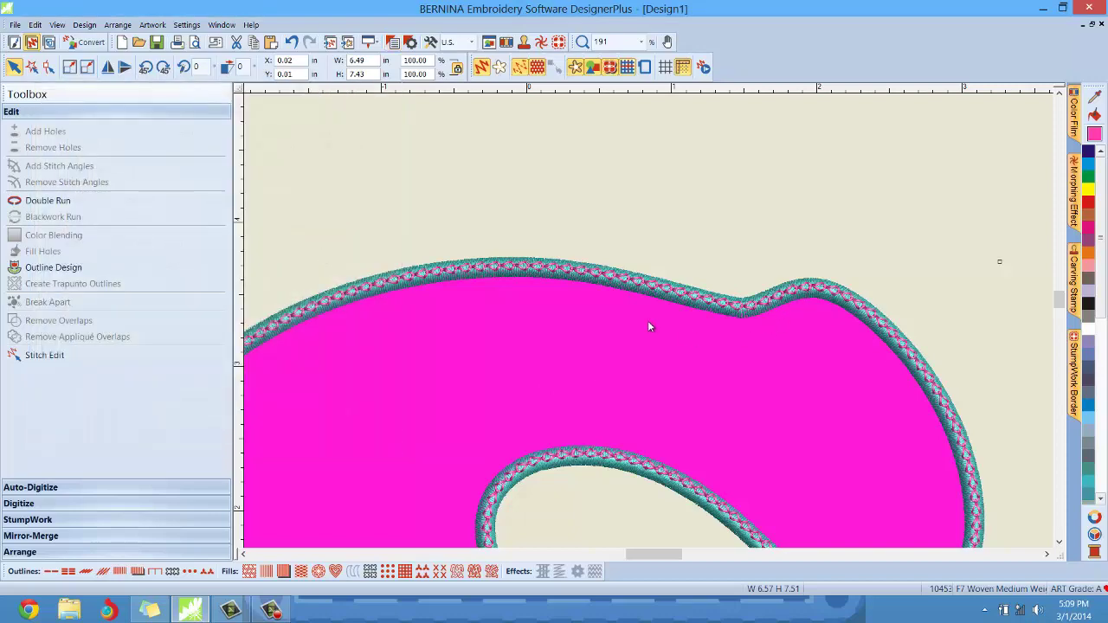
# - Examine the pink pattern stitching on the turquoise satin border up close and around the whole letter S
pyautogui.scroll(-5, 648, 322)
pyautogui.scroll(4, 616, 299)
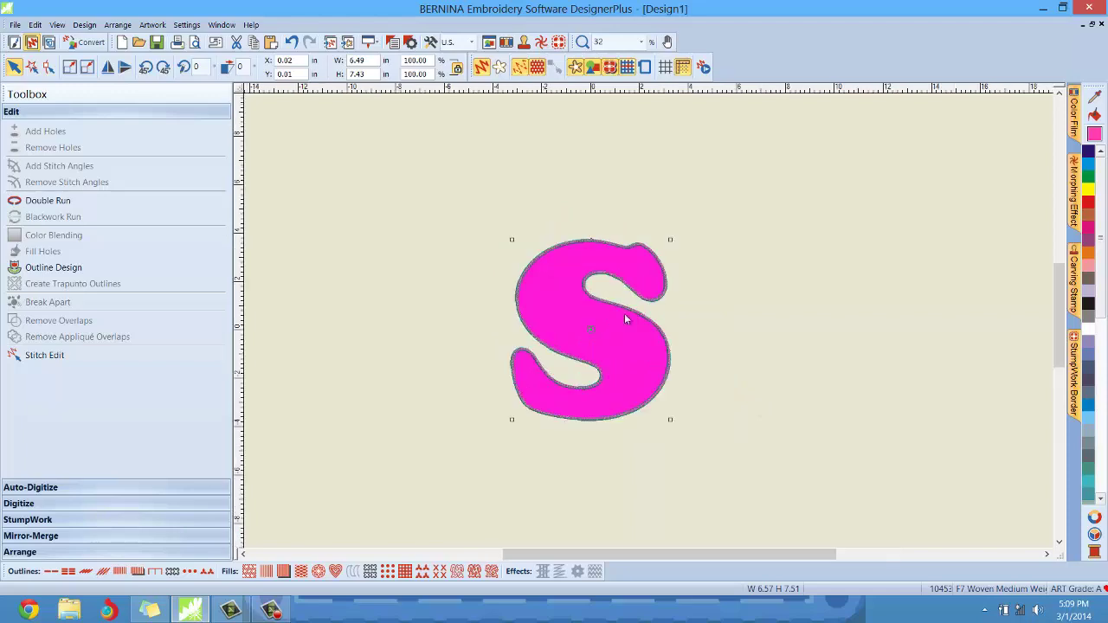
pyautogui.scroll(4, 651, 326)
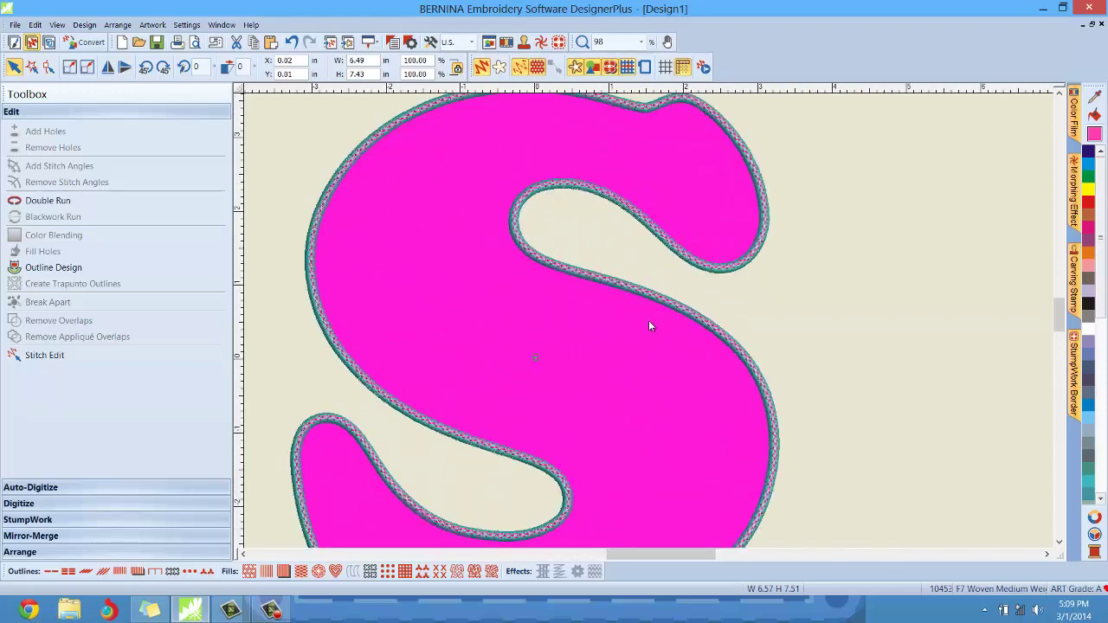
pyautogui.scroll(-5, 651, 326)
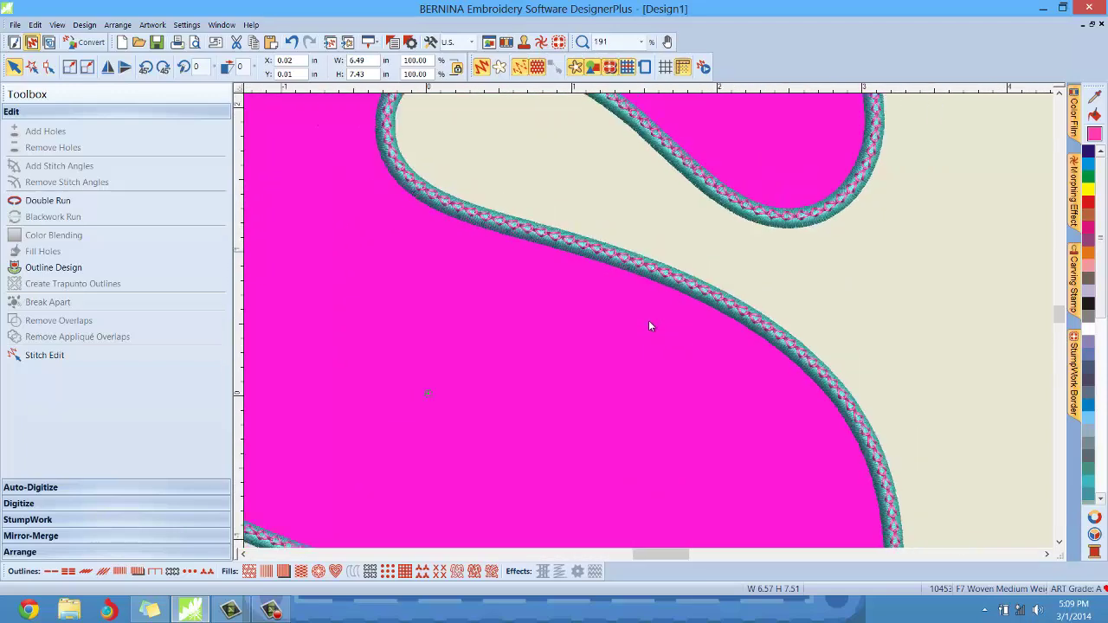
pyautogui.scroll(3, 651, 327)
pyautogui.scroll(-3, 651, 326)
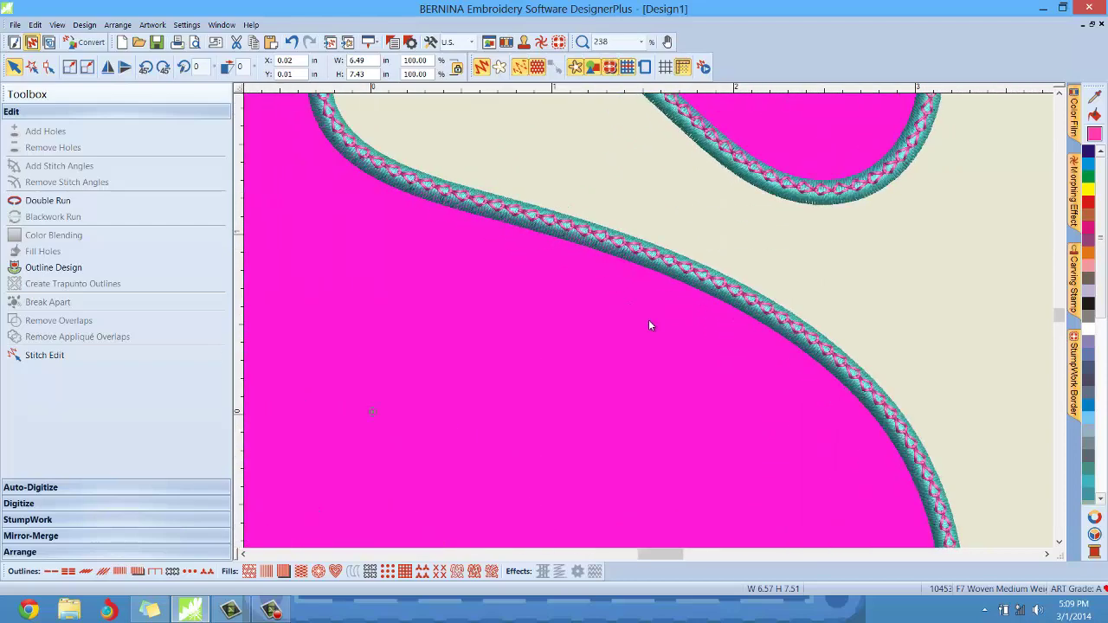
pyautogui.scroll(1, 652, 389)
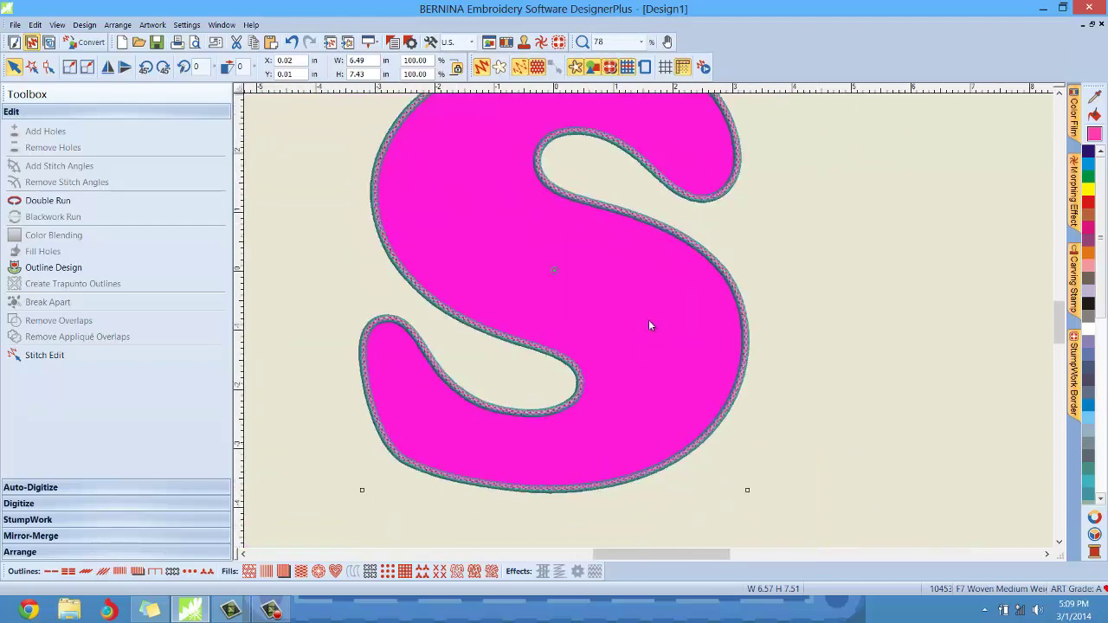
pyautogui.scroll(-1, 650, 326)
pyautogui.scroll(1, 649, 325)
pyautogui.scroll(-2, 649, 326)
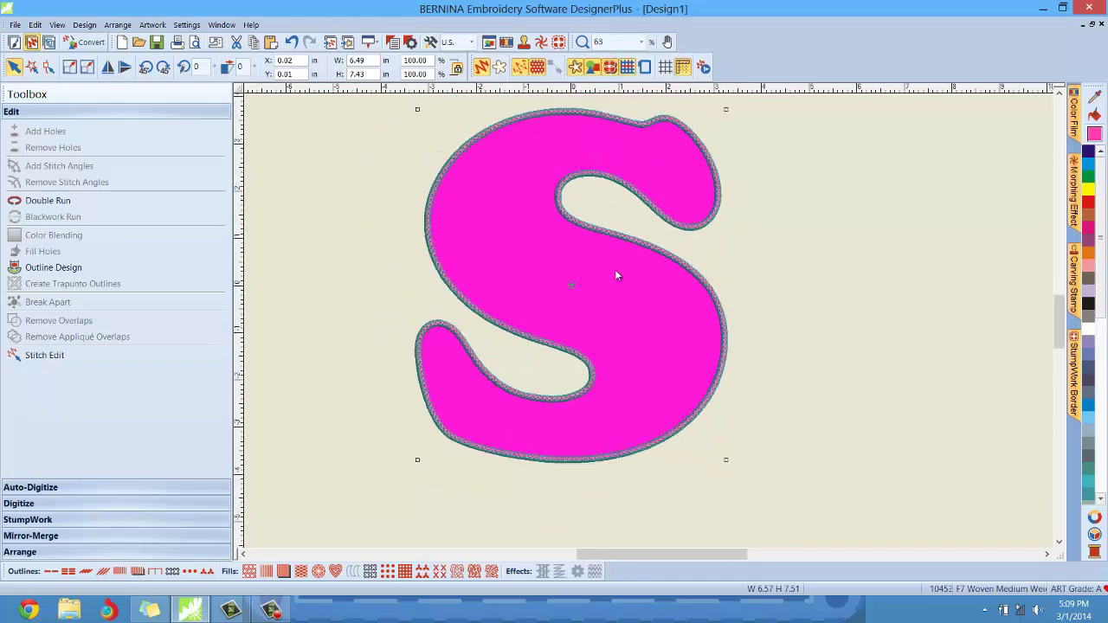
pyautogui.scroll(2, 649, 326)
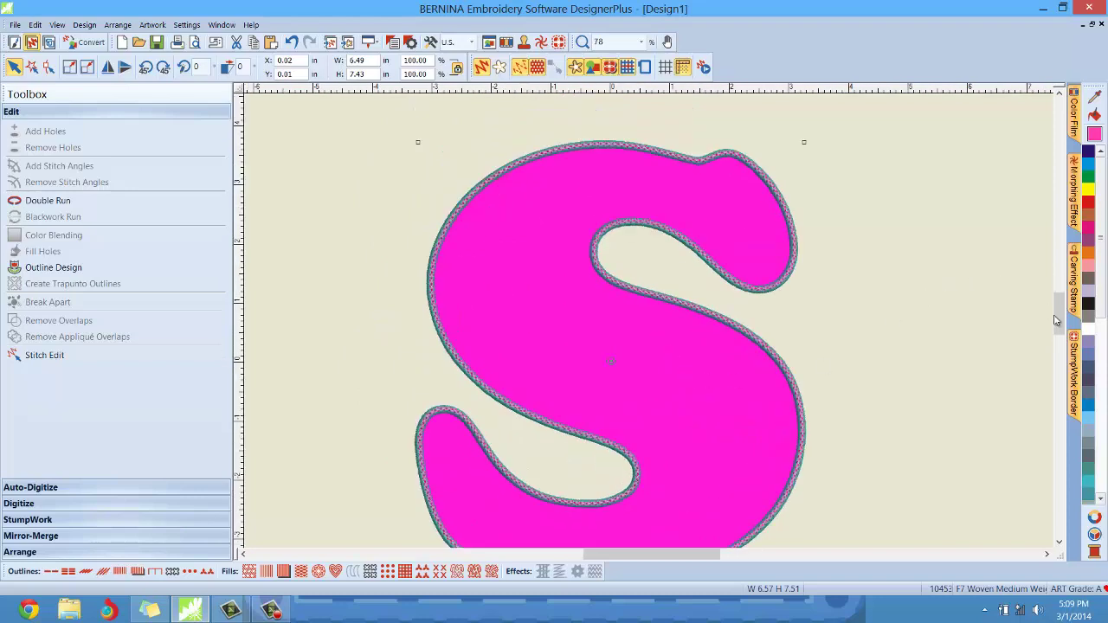
pyautogui.moveTo(1057, 316); pyautogui.dragTo(1057, 320)
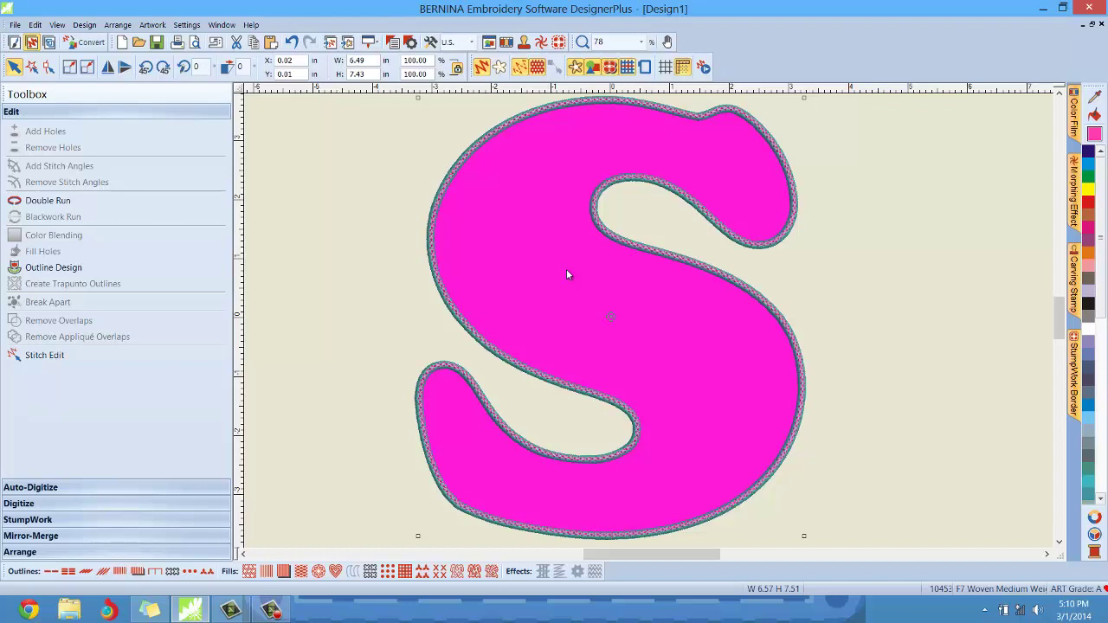
# - Outline the pink color 57 pattern line with one single-stitch line in 21 BERNINA, offset -0.20 in, with holes outlined
pyautogui.moveTo(1074, 130)
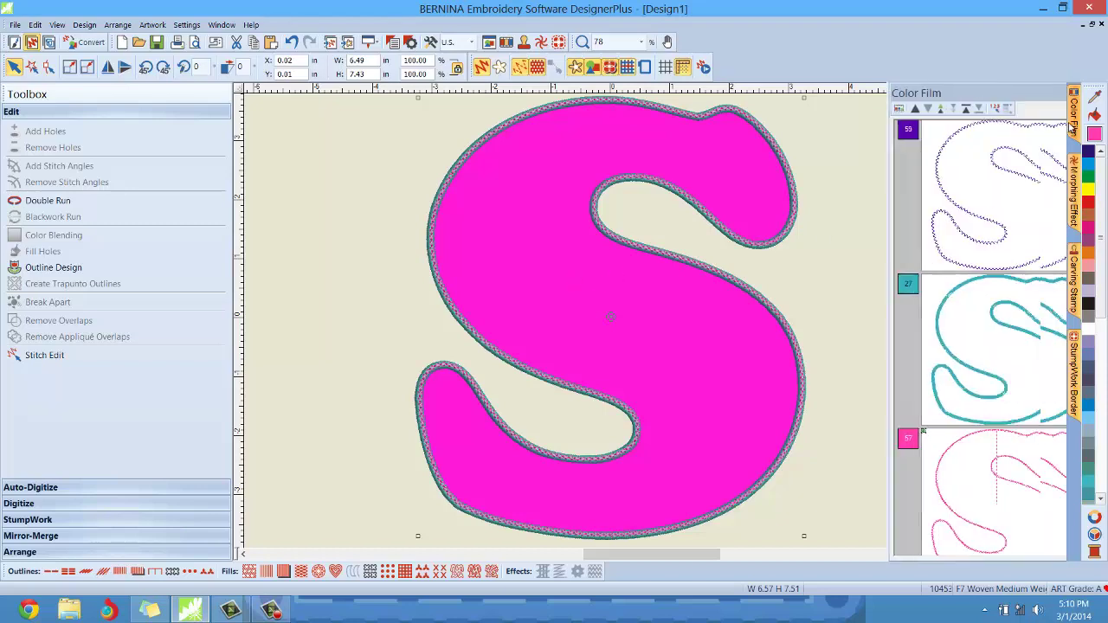
pyautogui.click(988, 481)
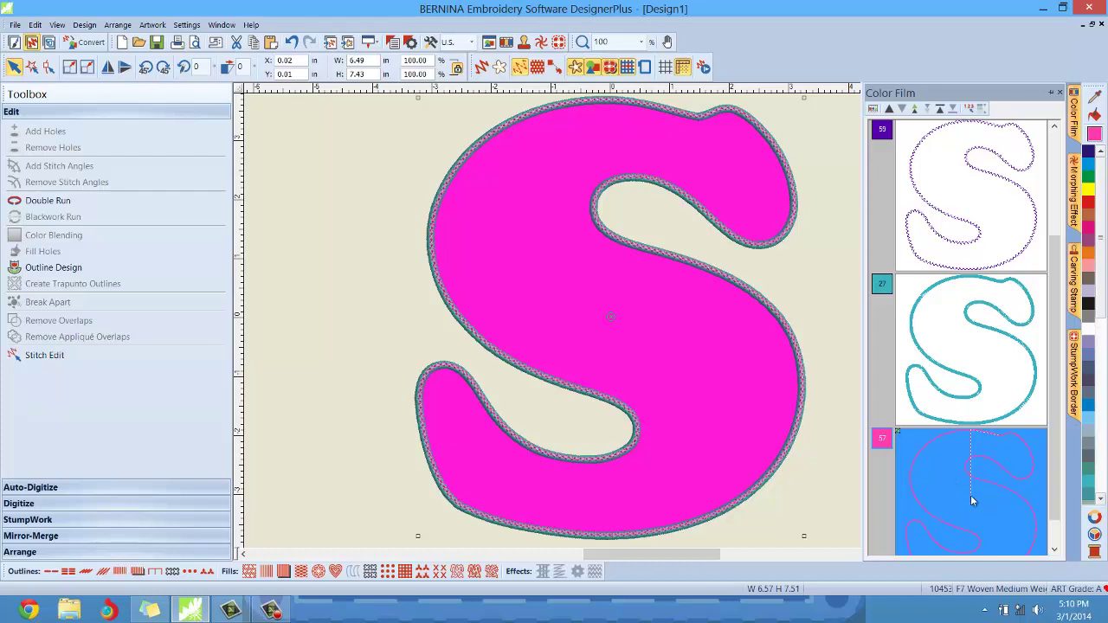
pyautogui.scroll(-1, 1057, 390)
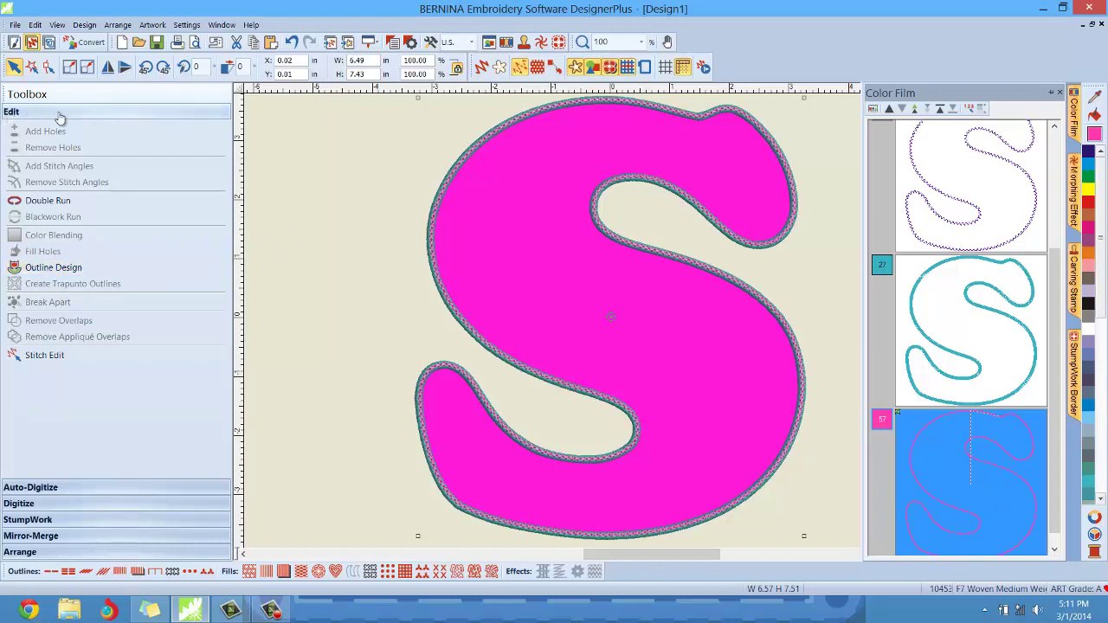
pyautogui.click(48, 268)
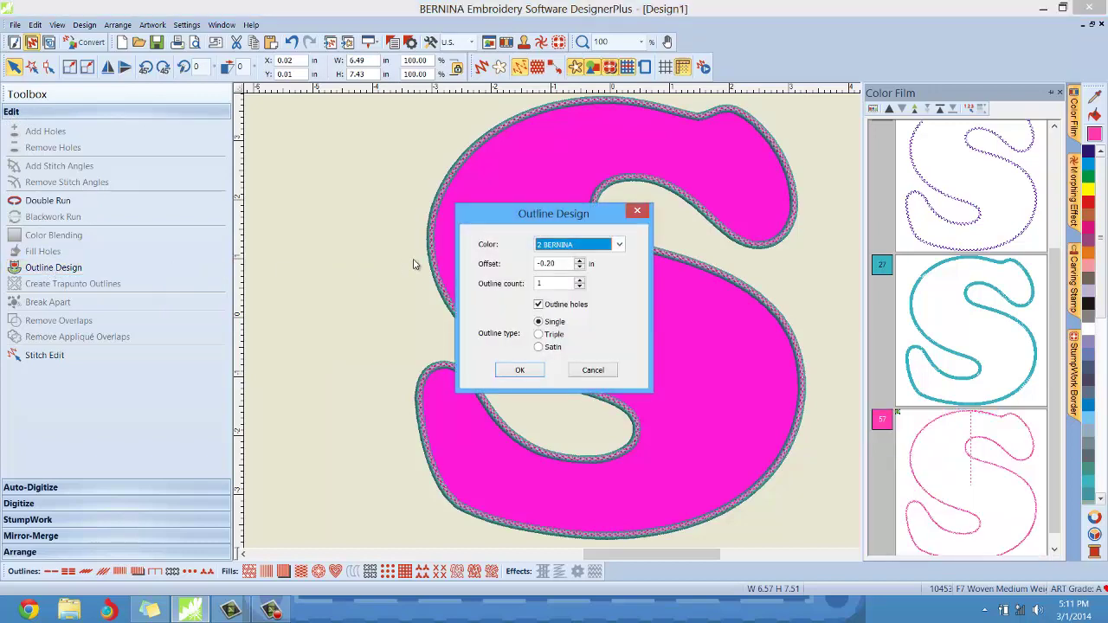
pyautogui.moveTo(519, 217); pyautogui.dragTo(270, 186)
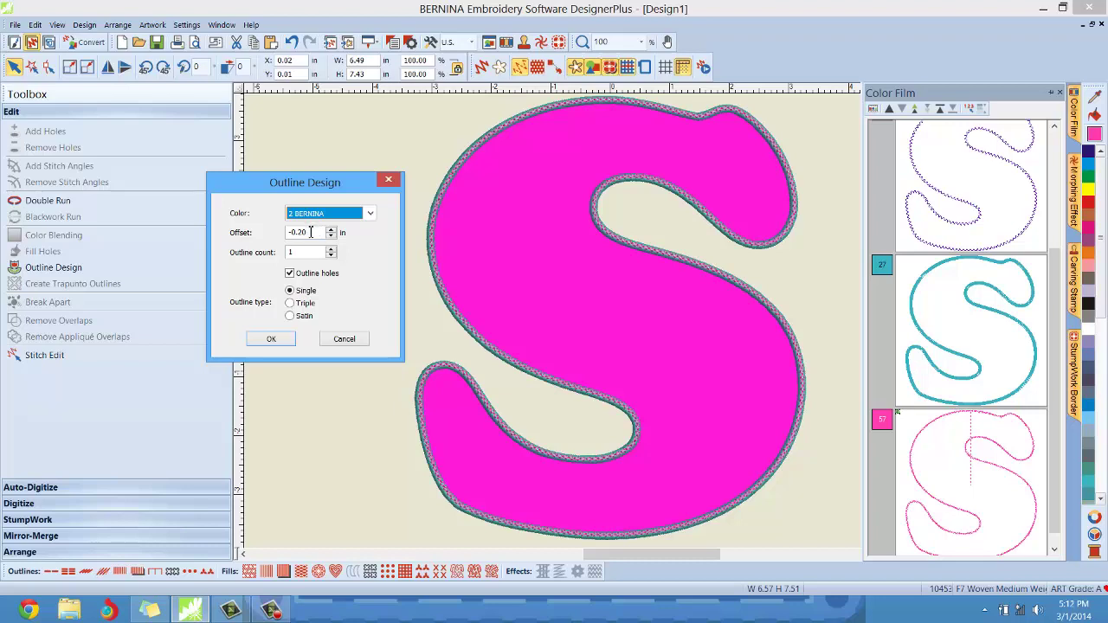
pyautogui.click(370, 214)
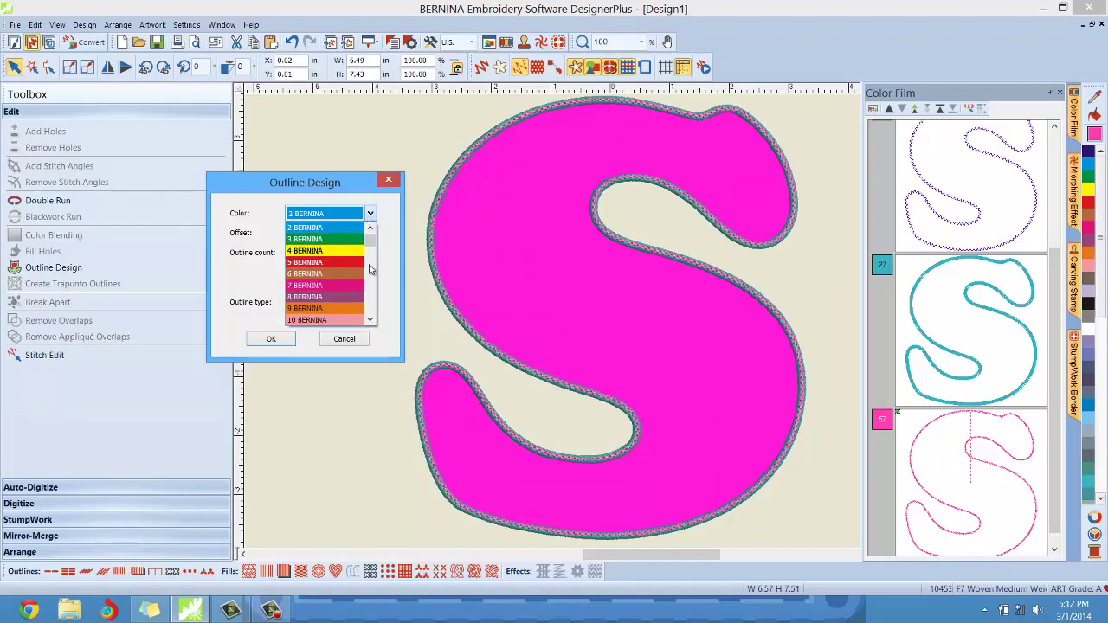
pyautogui.moveTo(373, 247); pyautogui.dragTo(375, 270)
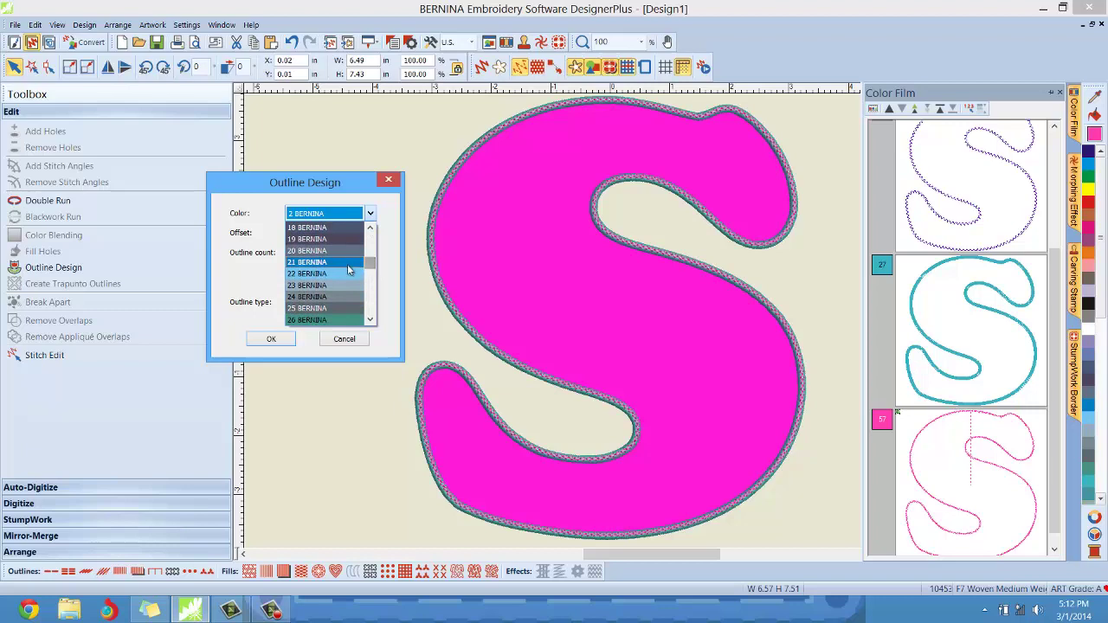
pyautogui.click(348, 264)
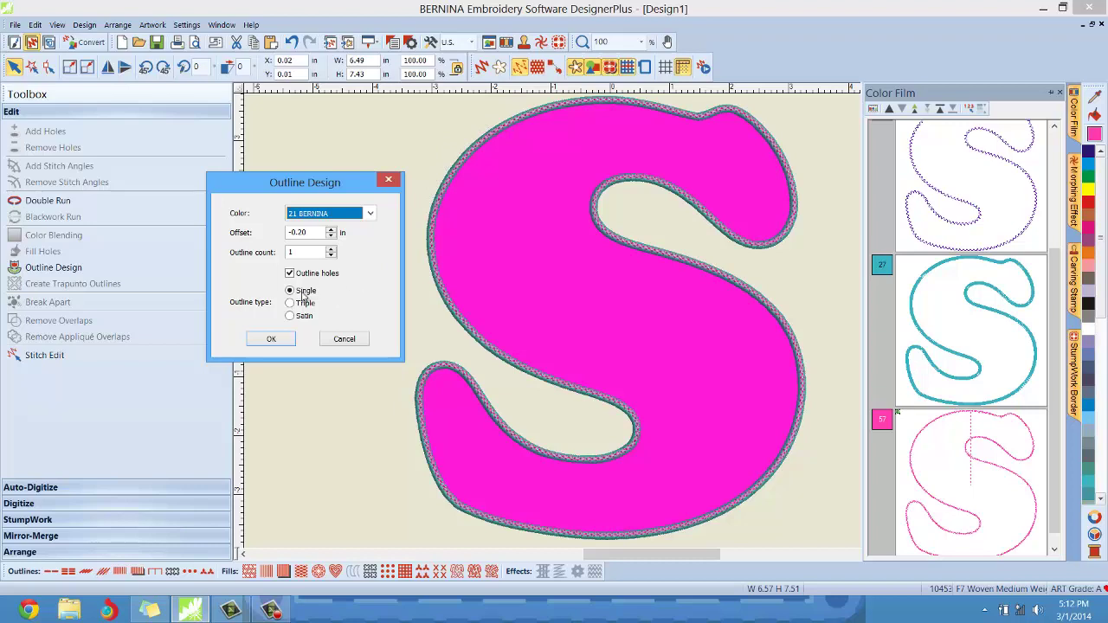
pyautogui.click(271, 339)
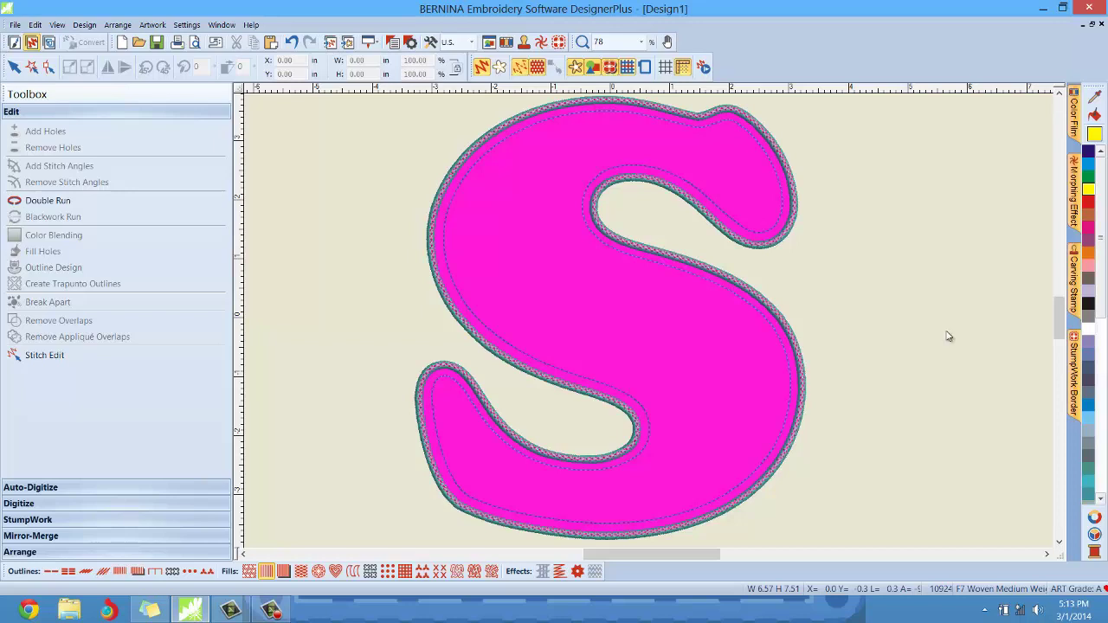
# - Change the outline type of the blue color 21 offset line inside the letter S to Candlewicking
pyautogui.moveTo(1073, 115)
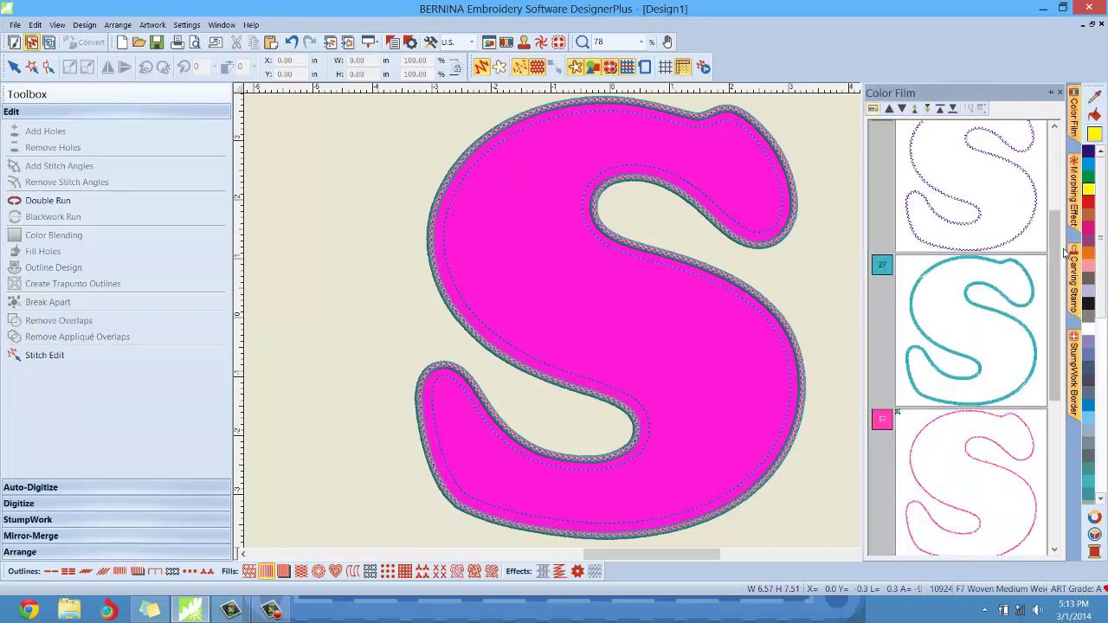
pyautogui.moveTo(1055, 259); pyautogui.dragTo(1055, 402)
pyautogui.click(986, 329)
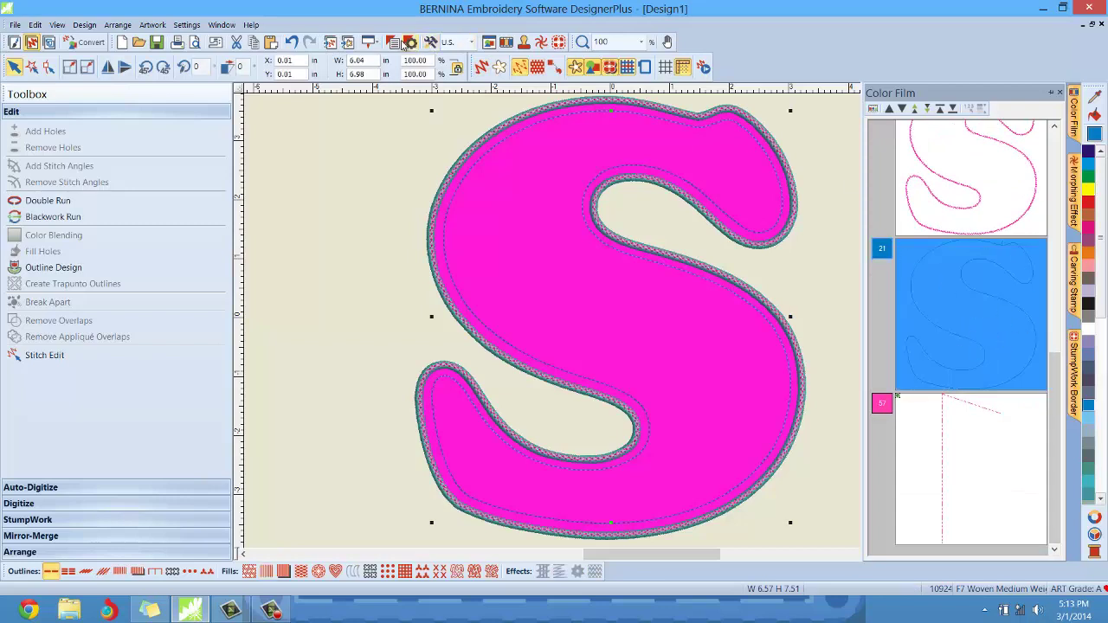
pyautogui.click(393, 43)
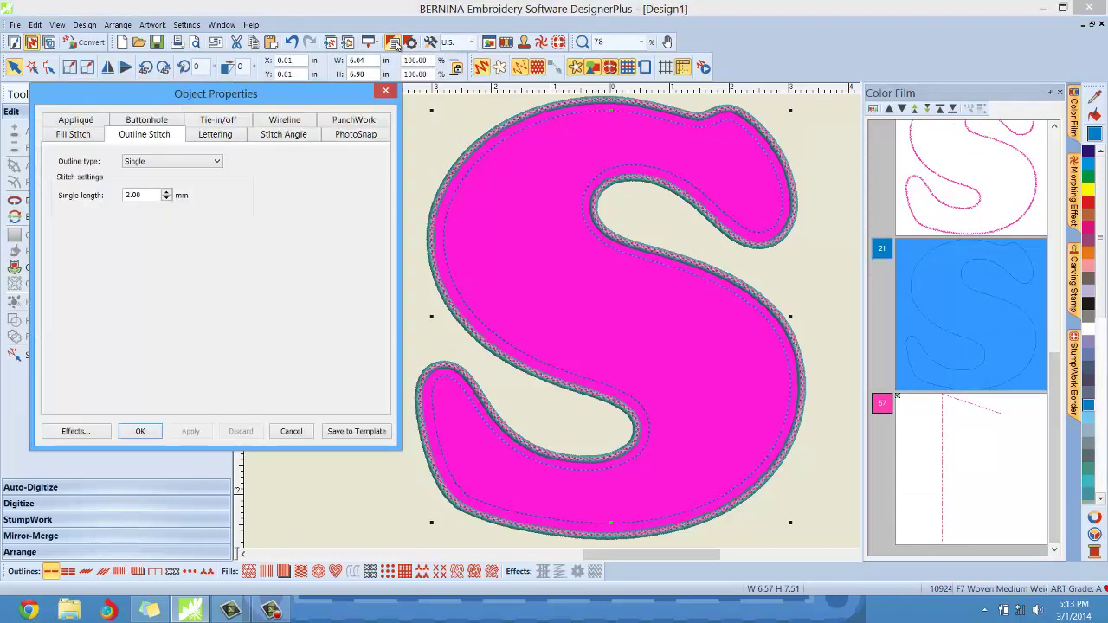
pyautogui.click(198, 164)
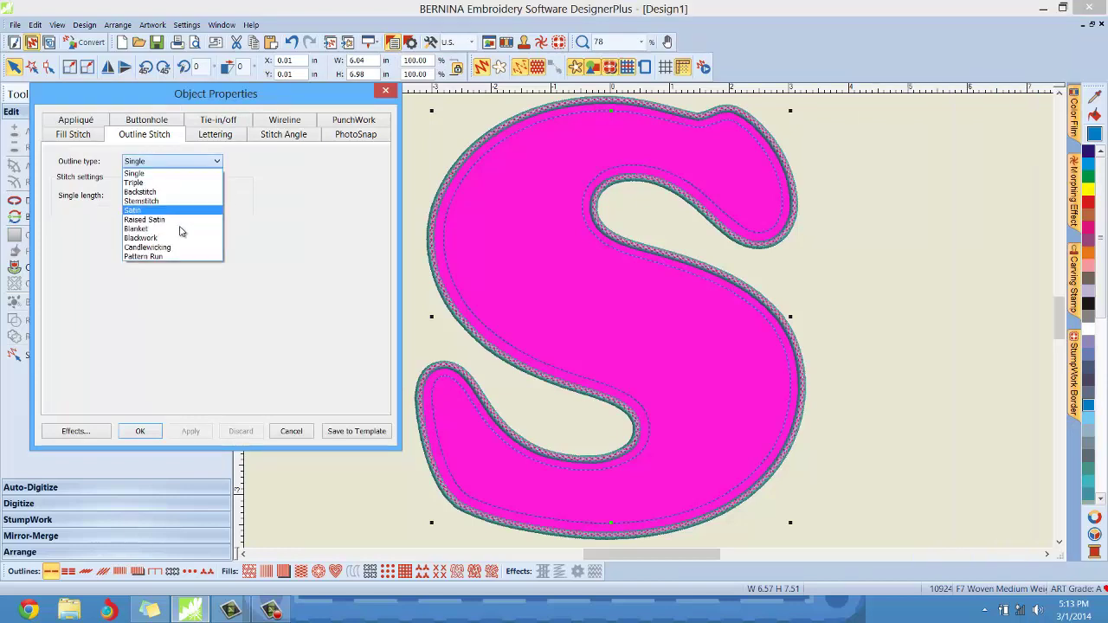
pyautogui.click(178, 249)
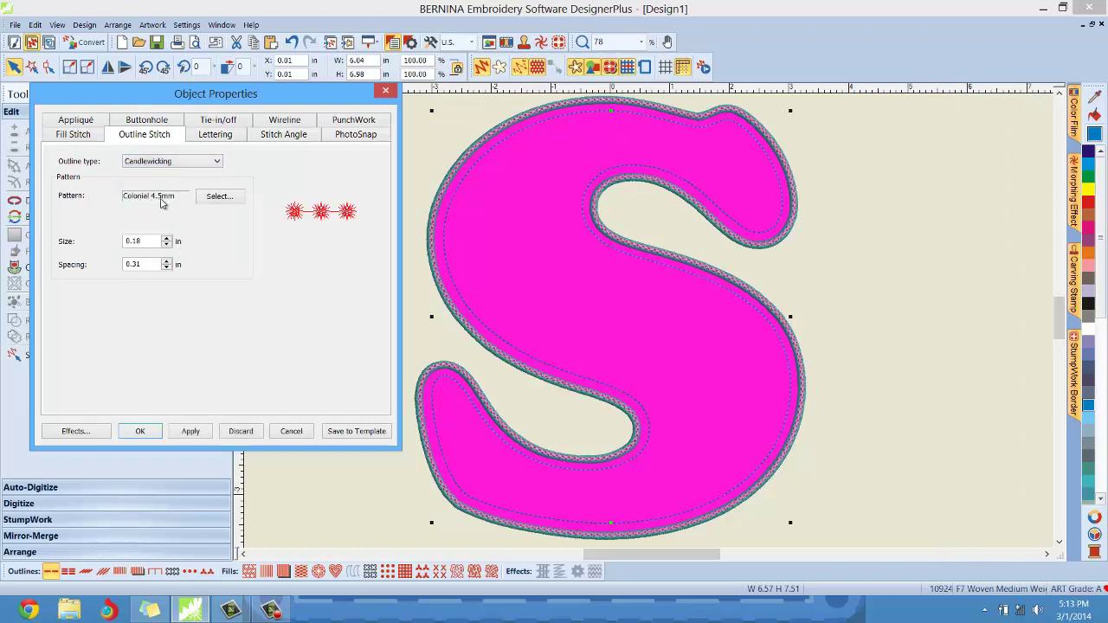
# - Choose the Knot-3mm pattern for the blue candlewicking line, apply it and accept the properties
pyautogui.click(223, 203)
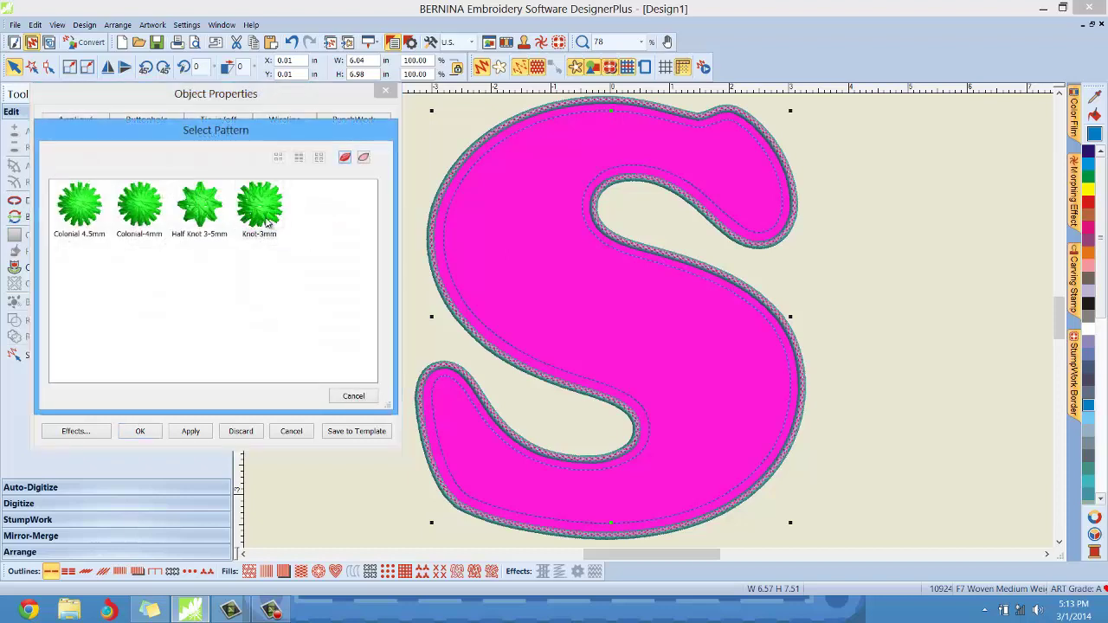
pyautogui.doubleClick(260, 223)
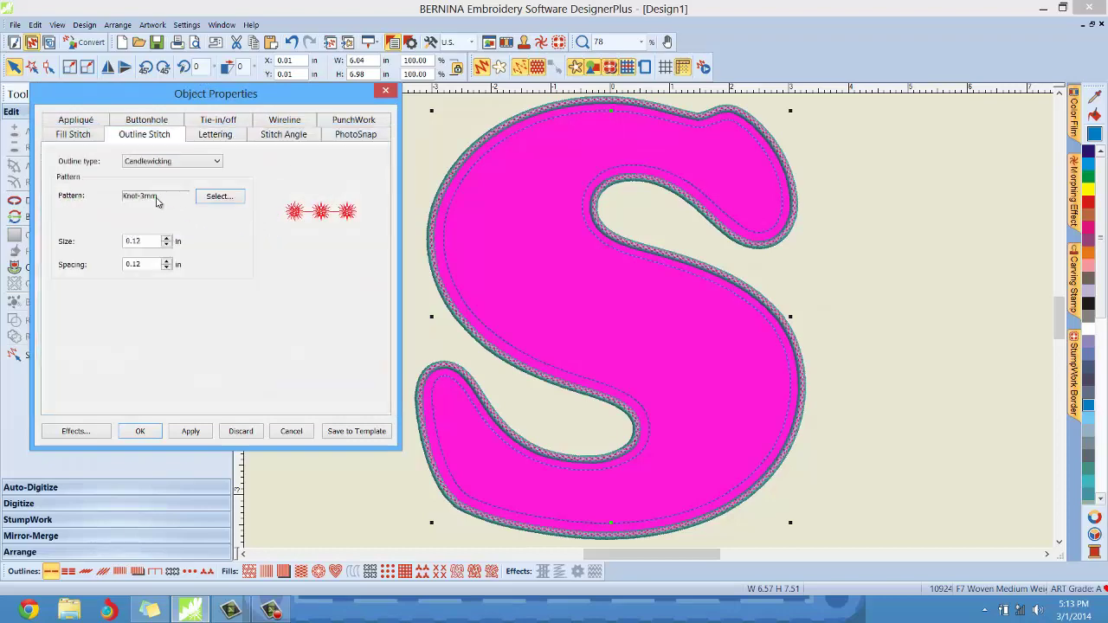
pyautogui.click(191, 430)
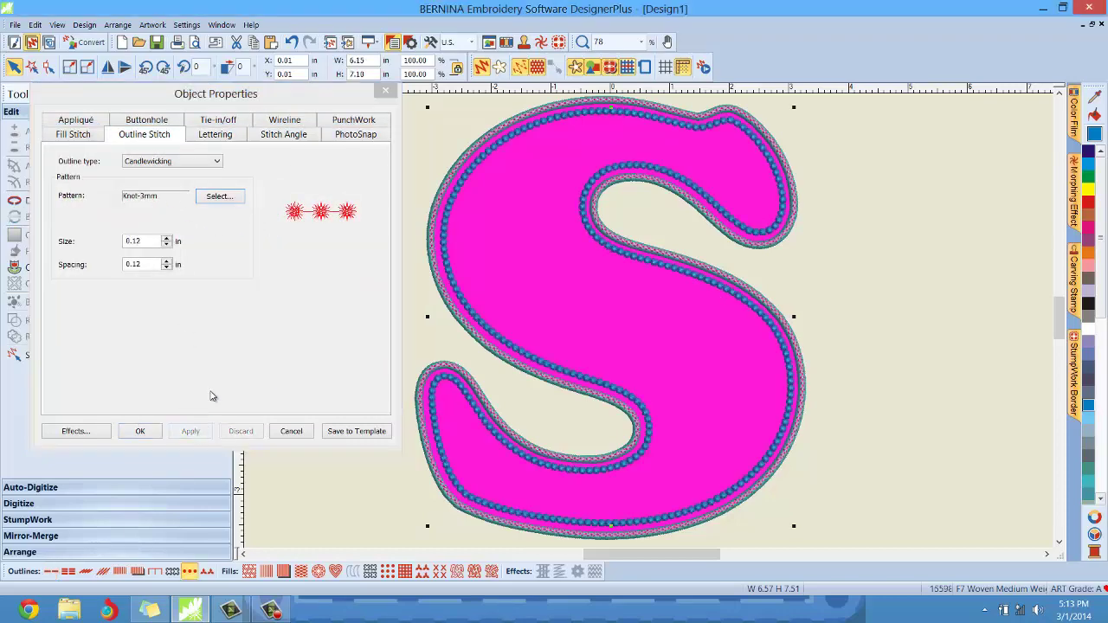
pyautogui.click(140, 431)
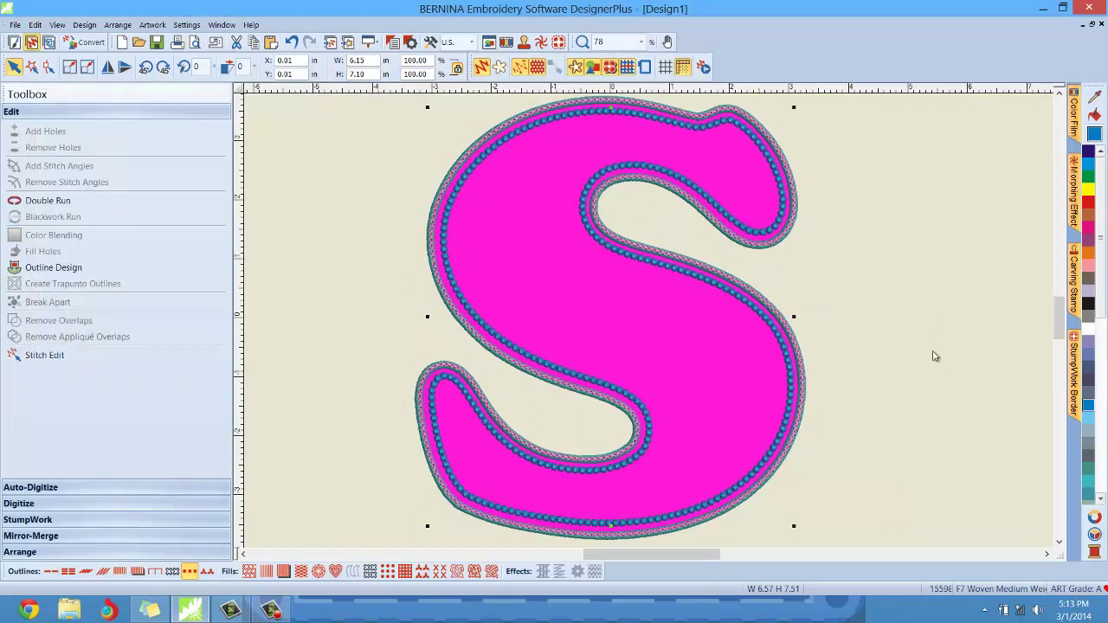